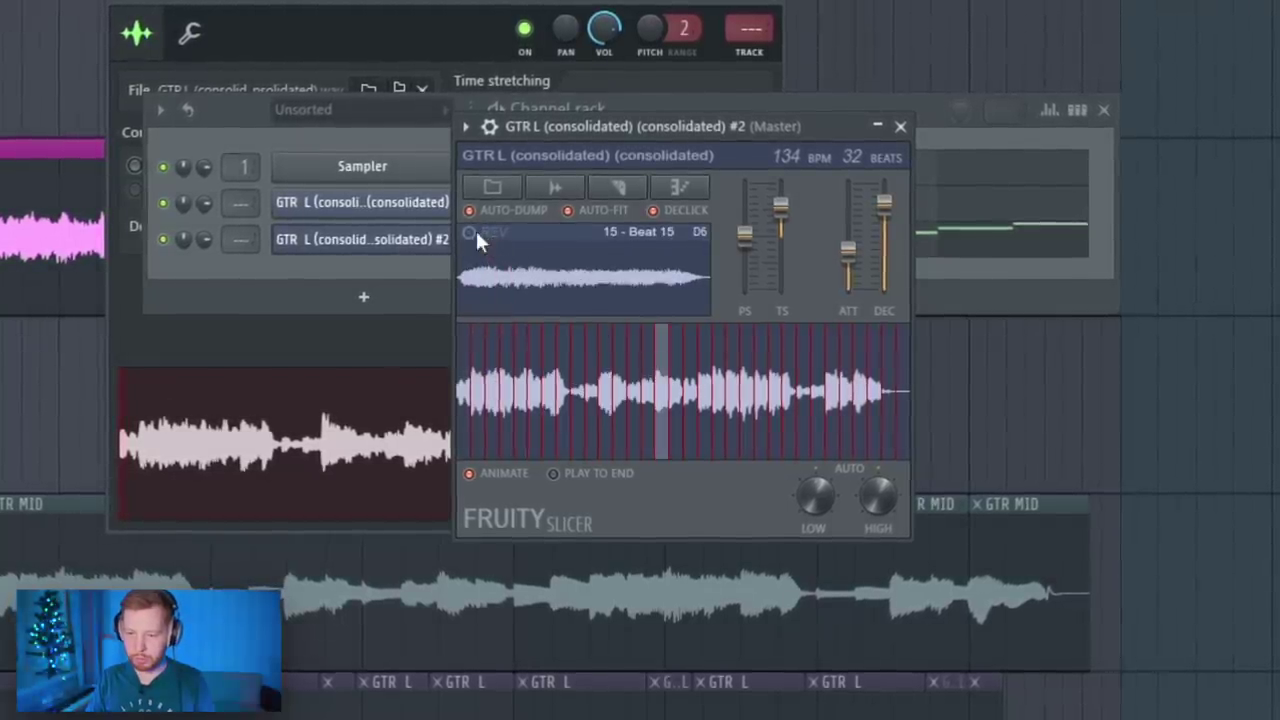
- Clone the GTR 1 slicer channel in the channel rack and open the soloed copy
{"action": "left_click", "coordinate": [922, 106]}
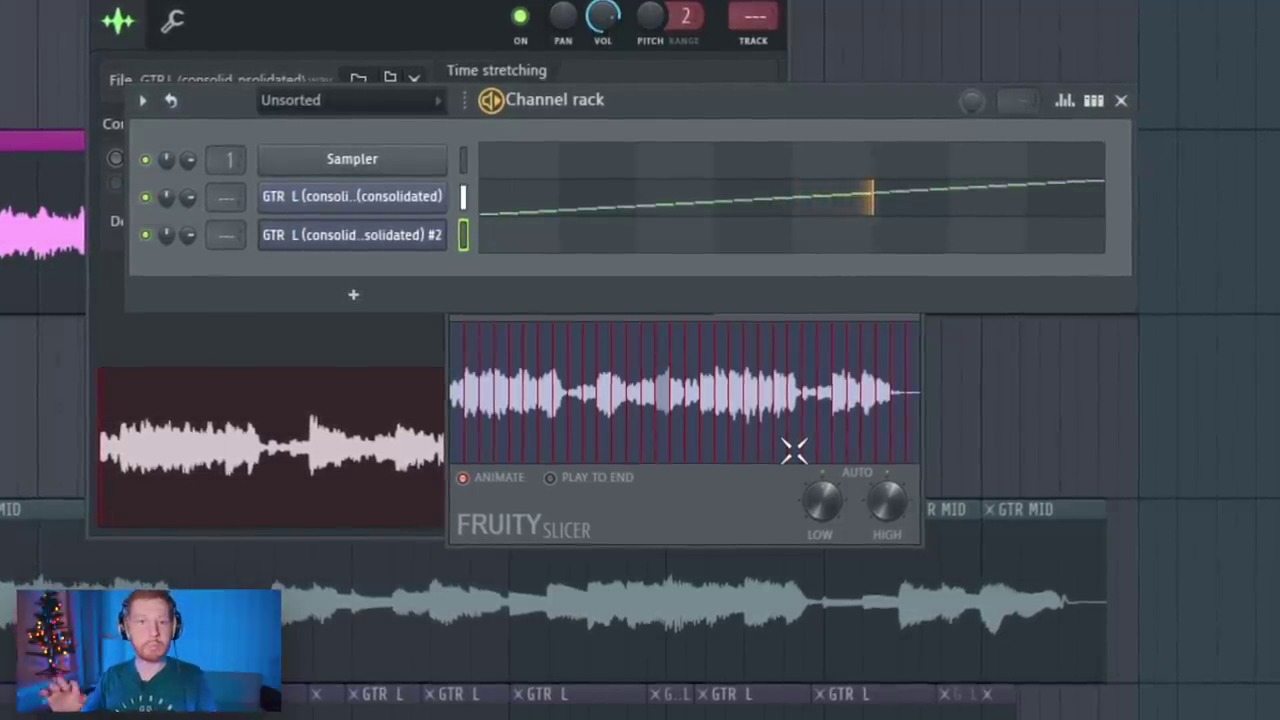
{"action": "left_click", "coordinate": [793, 450]}
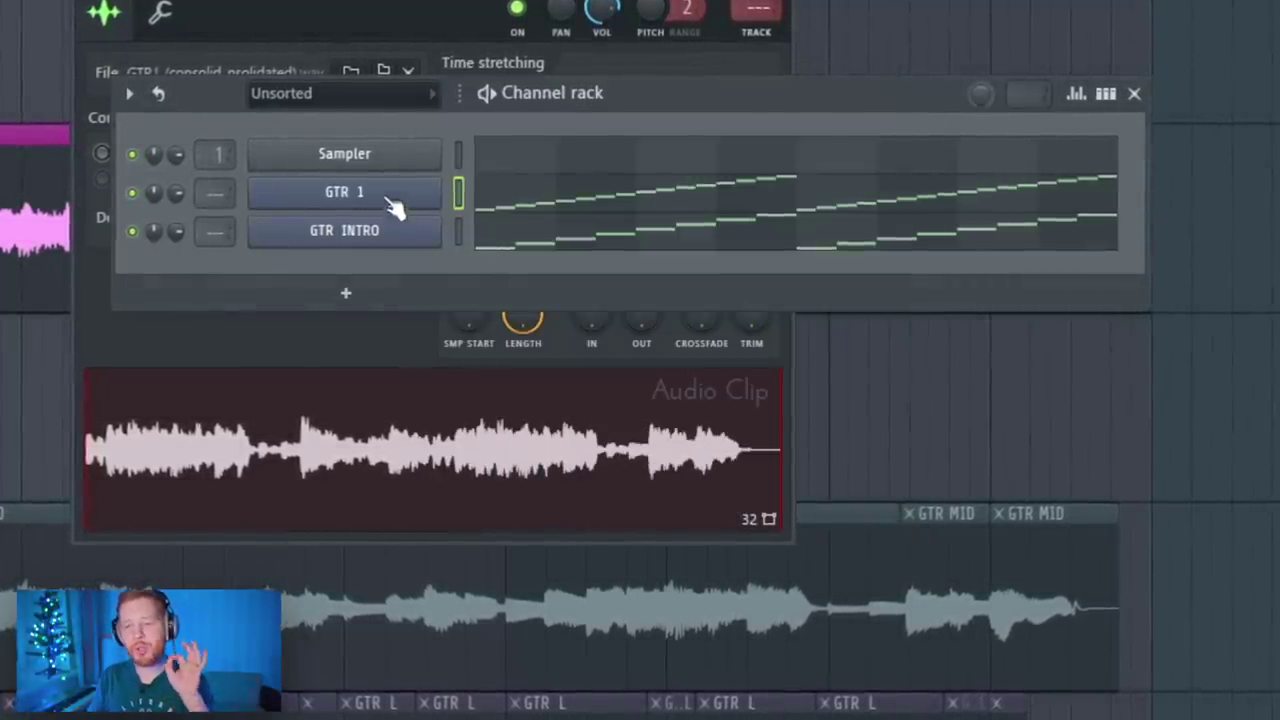
{"action": "right_click", "coordinate": [430, 185]}
{"action": "left_click", "coordinate": [516, 412]}
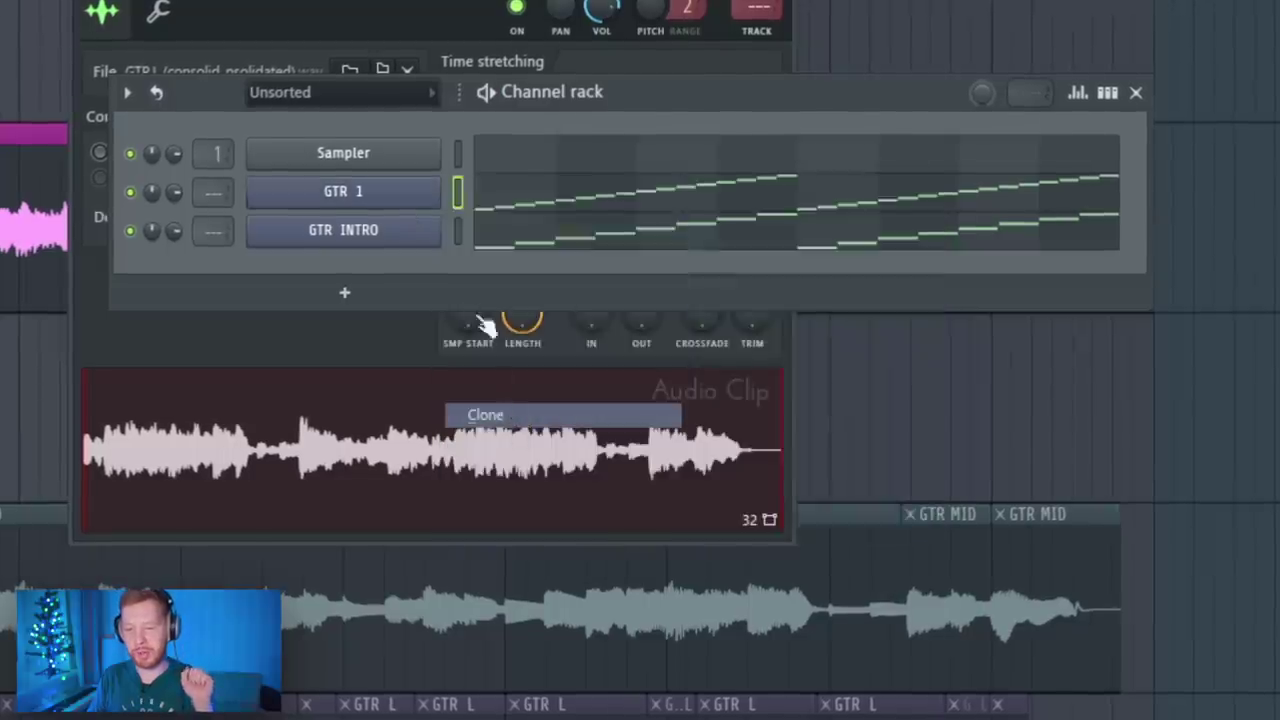
{"action": "left_click", "coordinate": [130, 200]}
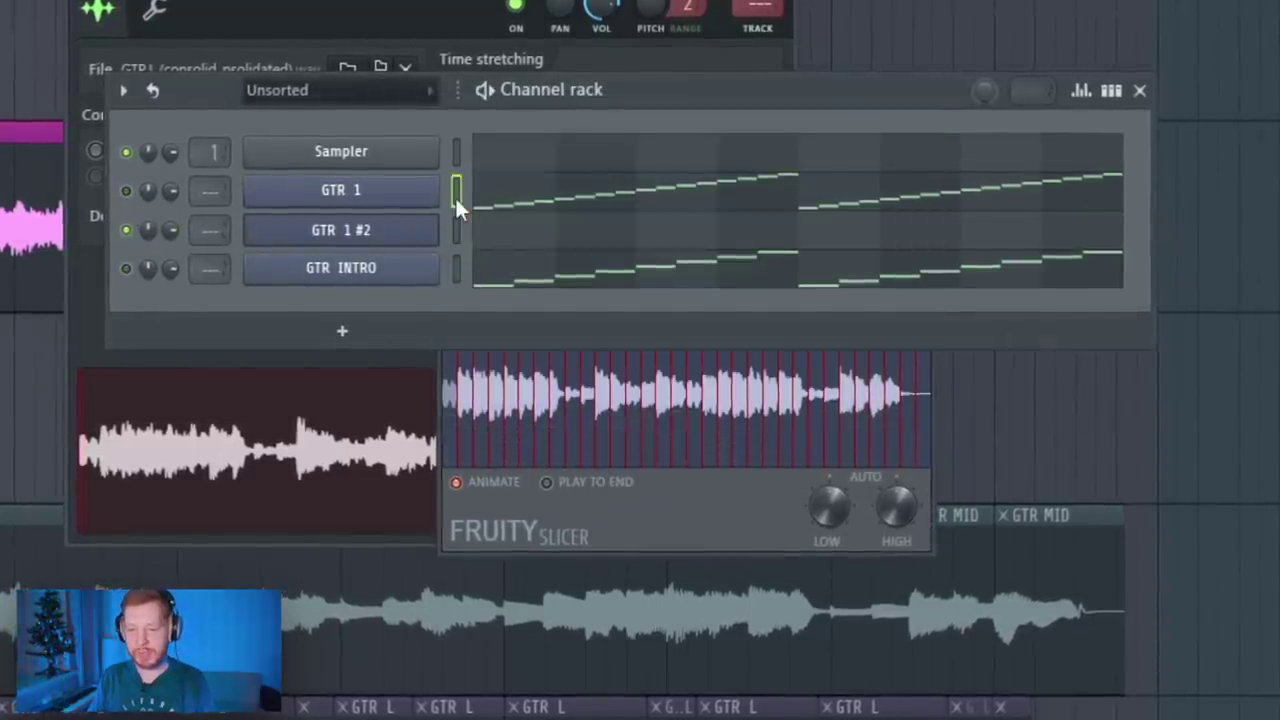
{"action": "left_click", "coordinate": [394, 232]}
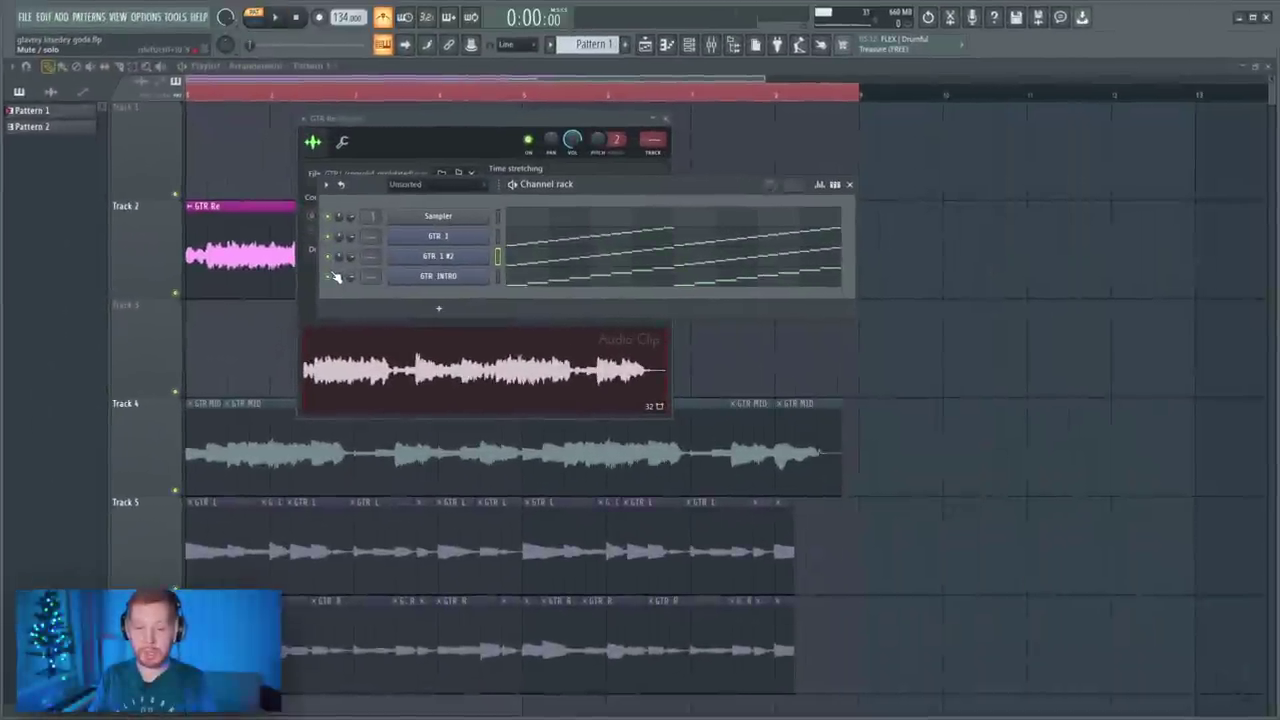
- Insert a Mellotron V instrument channel directly above GTR 1 in the channel rack
{"action": "right_click", "coordinate": [425, 238]}
{"action": "mouse_move", "coordinate": [512, 326]}
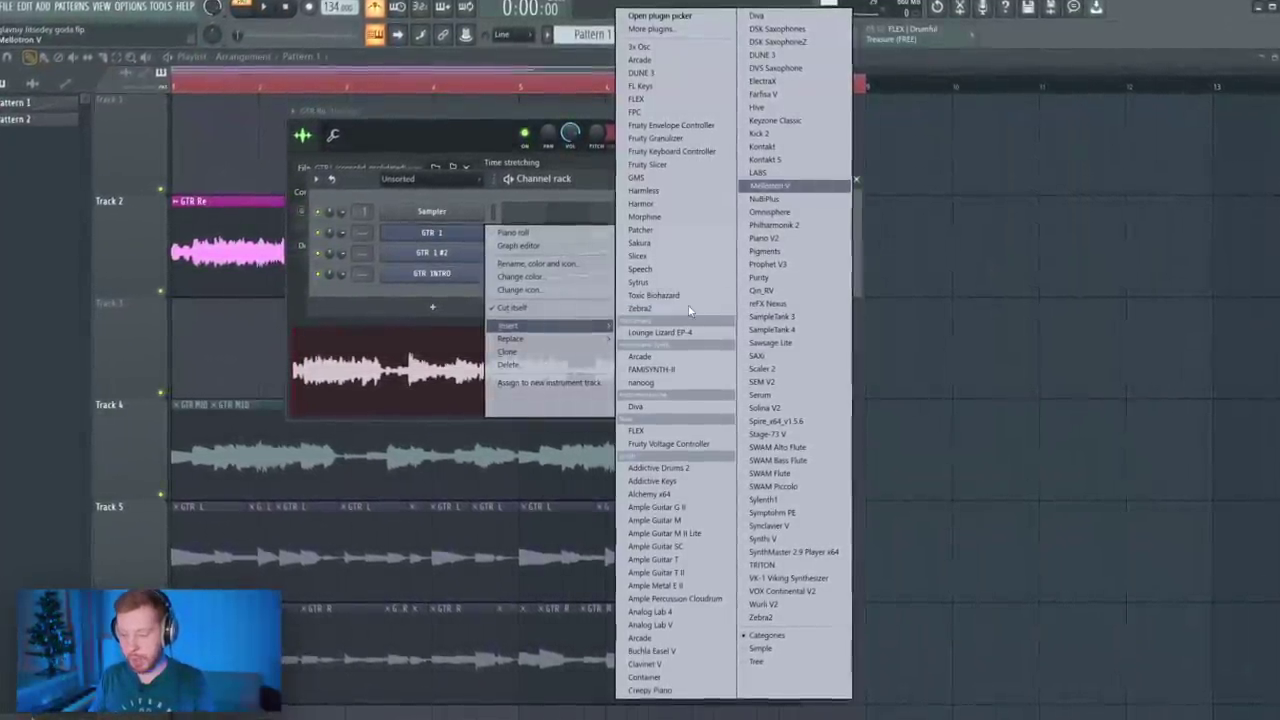
{"action": "key", "text": "Return"}
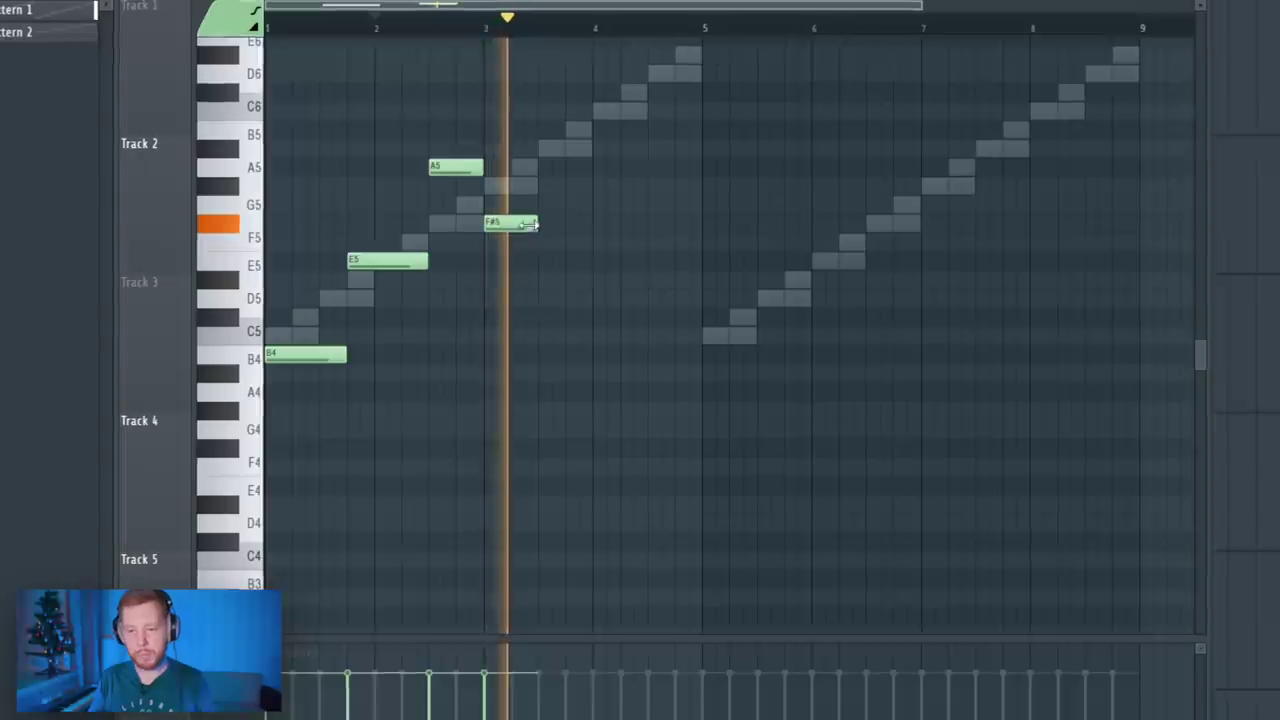
- Fill bars 3 and 4 of the Mellotron melody with one-bar F#5 and E5 notes and copy both to bars 7 and 8
{"action": "left_click_drag", "start_coordinate": [536, 223], "coordinate": [622, 264]}
{"action": "left_click", "coordinate": [592, 245]}
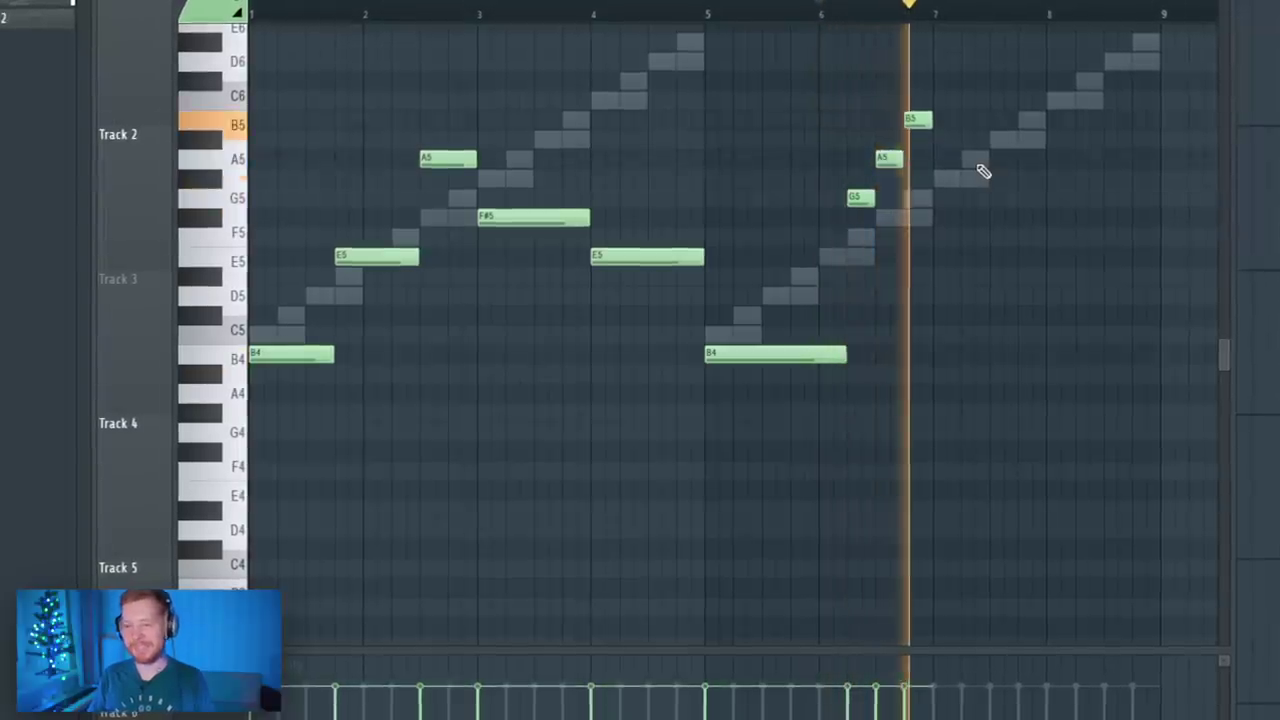
{"action": "left_click_drag", "start_coordinate": [470, 200], "coordinate": [620, 280]}
{"action": "left_click_drag", "start_coordinate": [520, 218], "coordinate": [974, 252]}
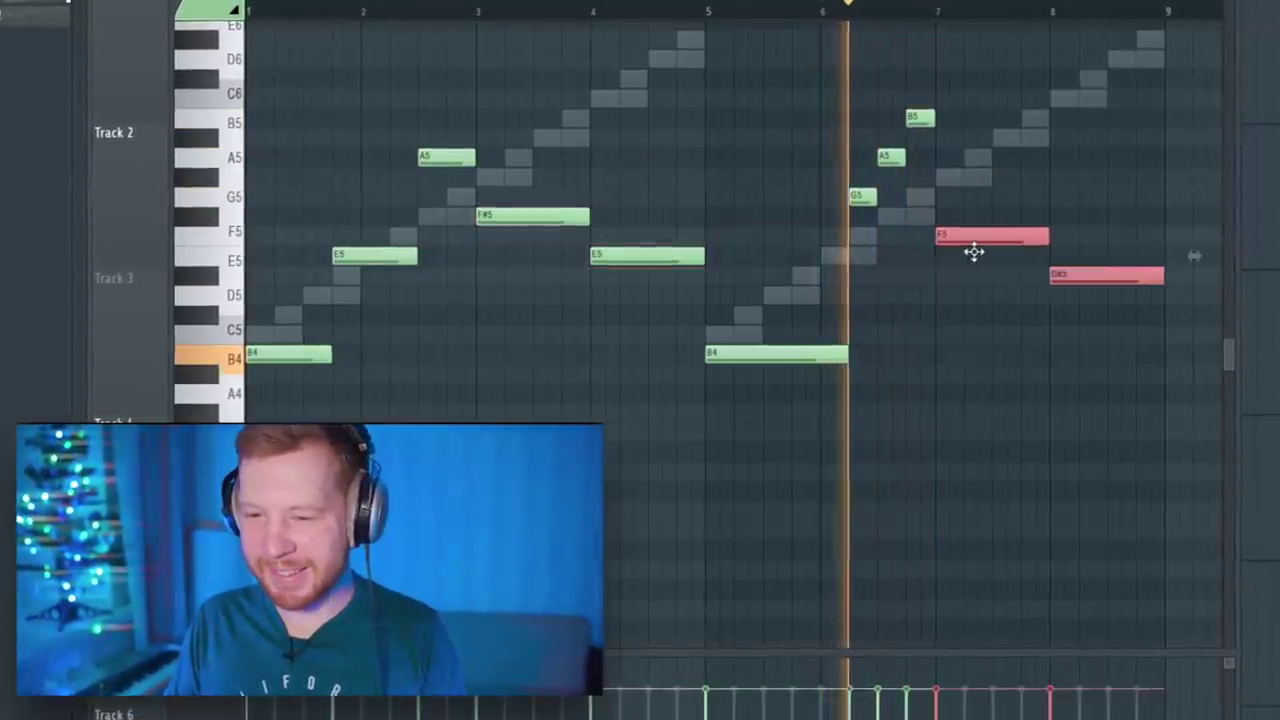
{"action": "scroll", "coordinate": [1000, 186], "scroll_direction": "up", "scroll_amount": 2}
{"action": "key", "text": "shift+Up"}
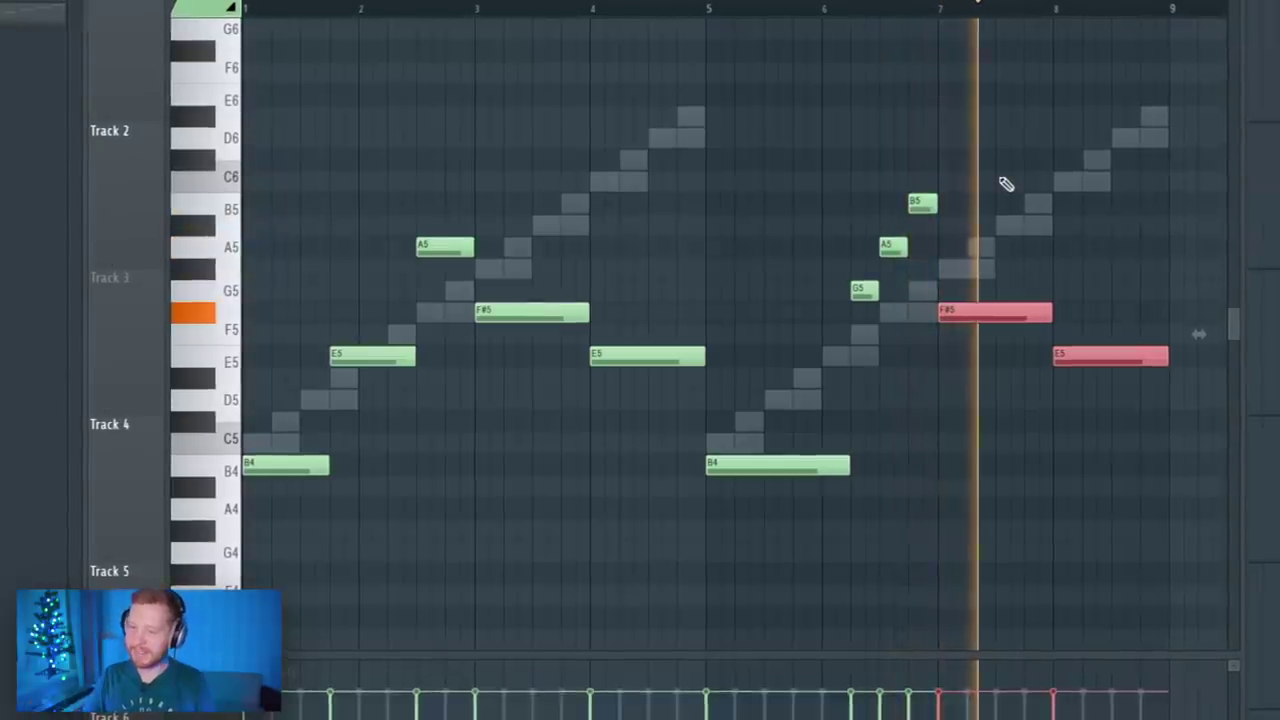
- End bar 8 with a half-bar A5 note and put a short G#5 grace note just before the A5 in bar 2
{"action": "left_click", "coordinate": [1006, 184]}
{"action": "left_click", "coordinate": [1131, 247]}
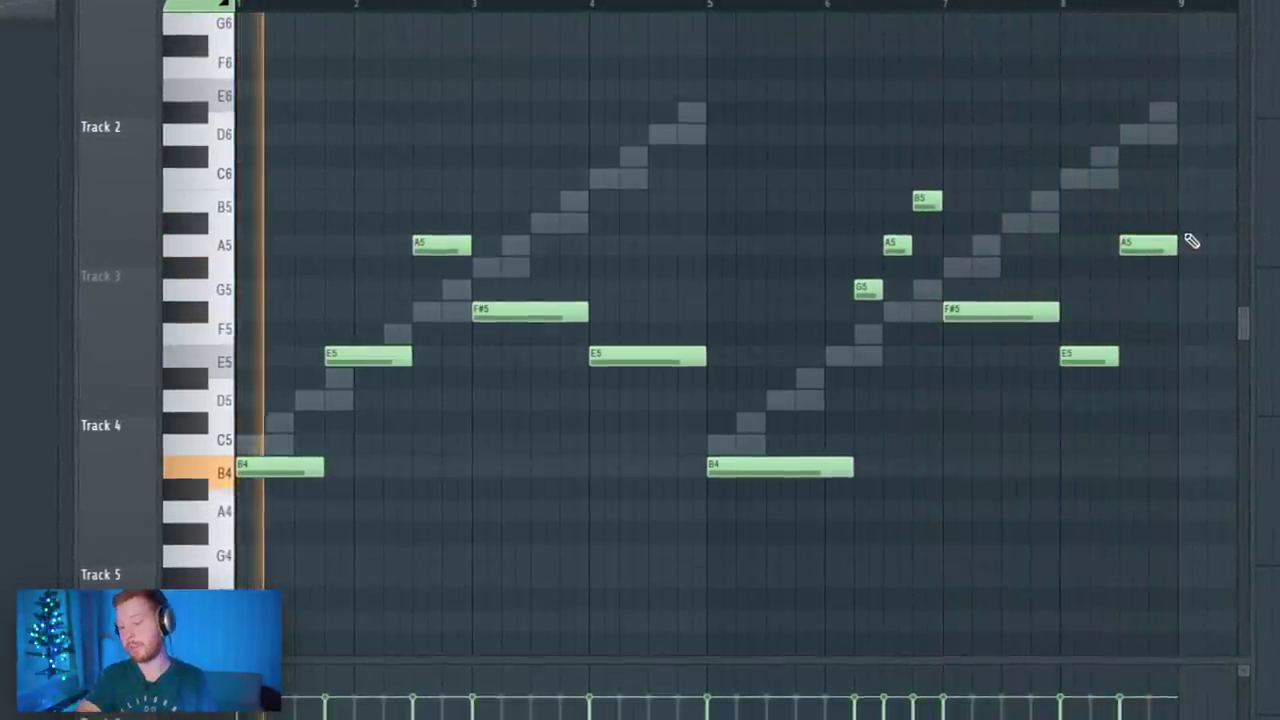
{"action": "scroll", "coordinate": [749, 343], "scroll_direction": "up", "scroll_amount": 3}
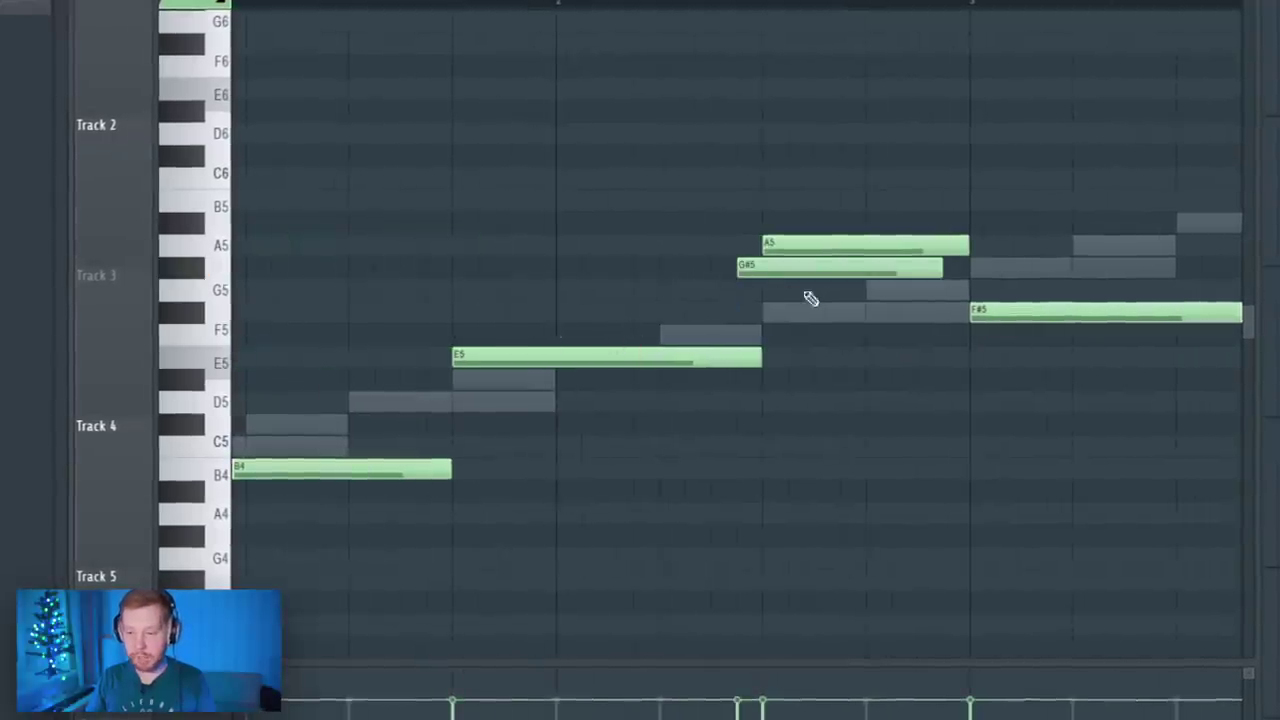
{"action": "key", "text": "space"}
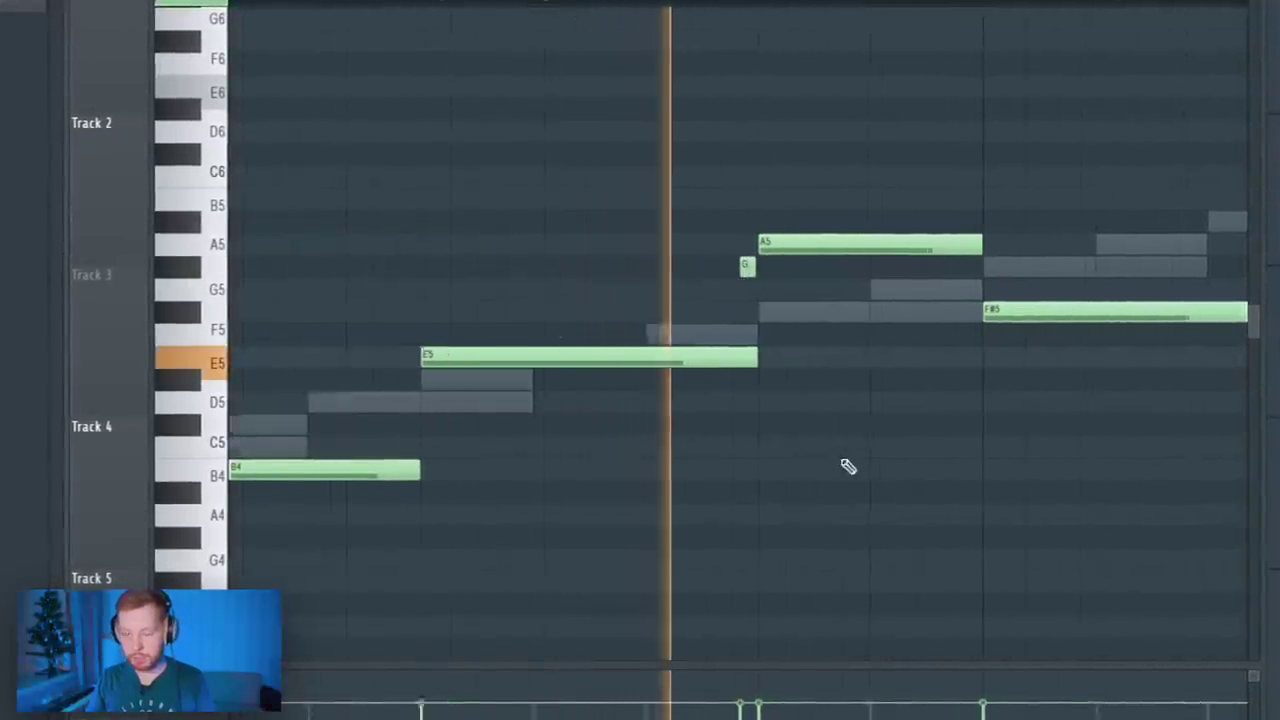
{"action": "scroll", "coordinate": [846, 463], "scroll_direction": "up", "scroll_amount": 3}
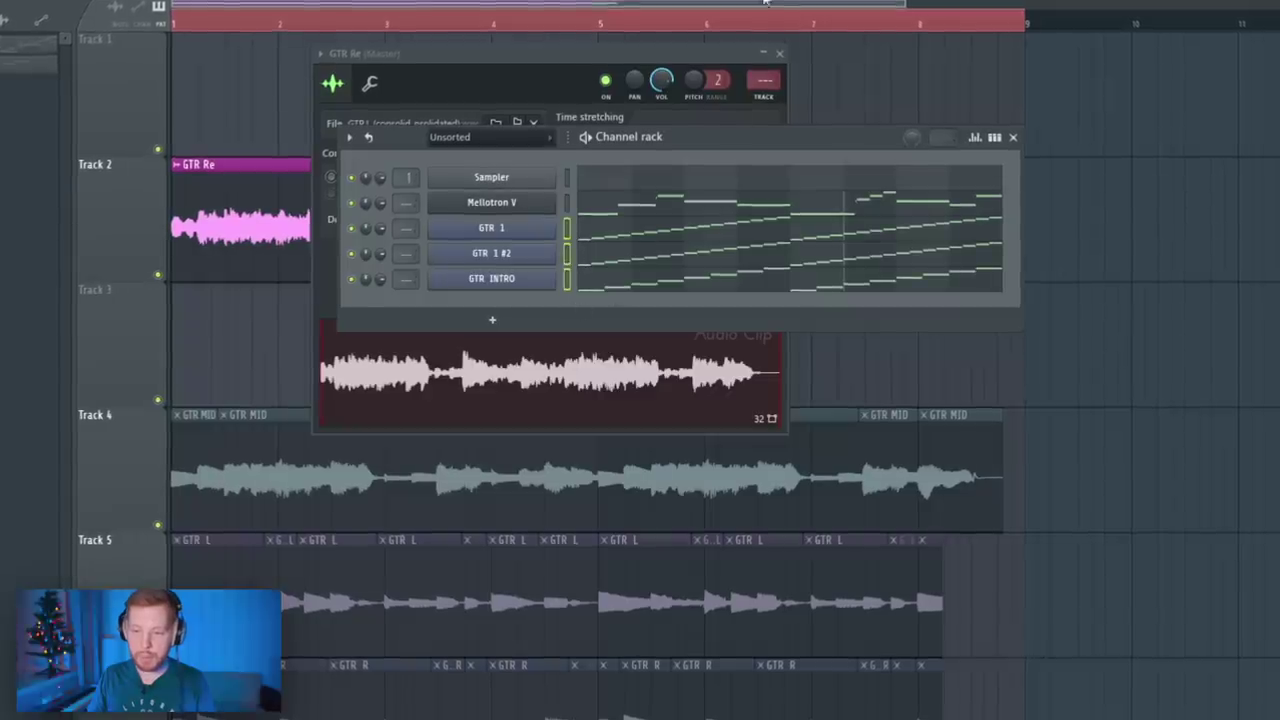
- Route the Mellotron V channel to mixer track 7 and load RC-20 Retro Color in its second effect slot
{"action": "key", "text": "F9"}
{"action": "left_click", "coordinate": [486, 130]}
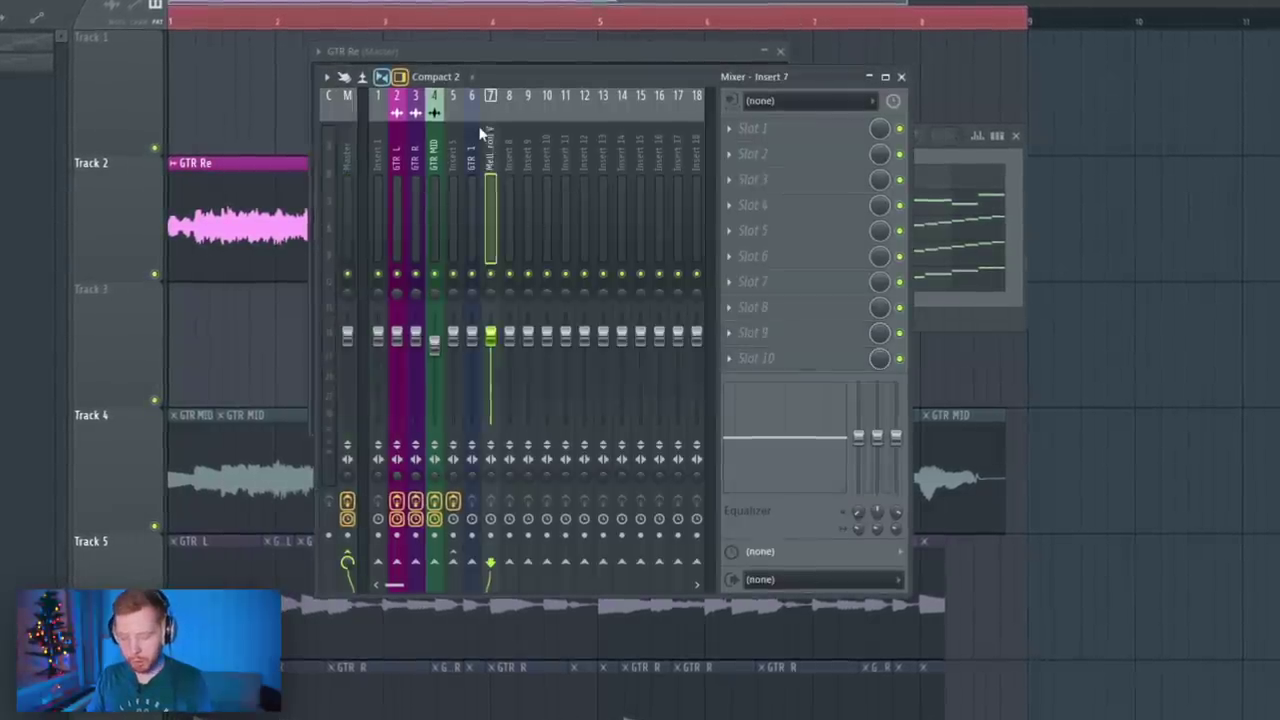
{"action": "key", "text": "ctrl+l"}
{"action": "left_click", "coordinate": [825, 231]}
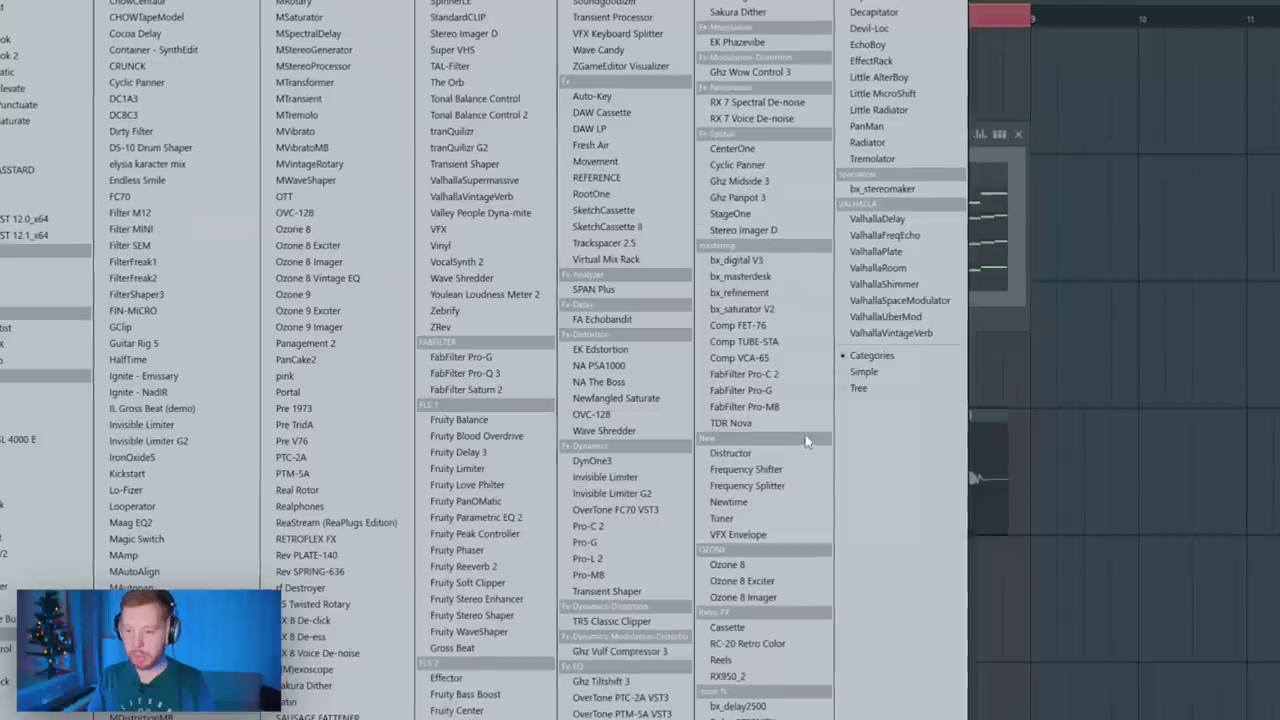
{"action": "left_click", "coordinate": [758, 646]}
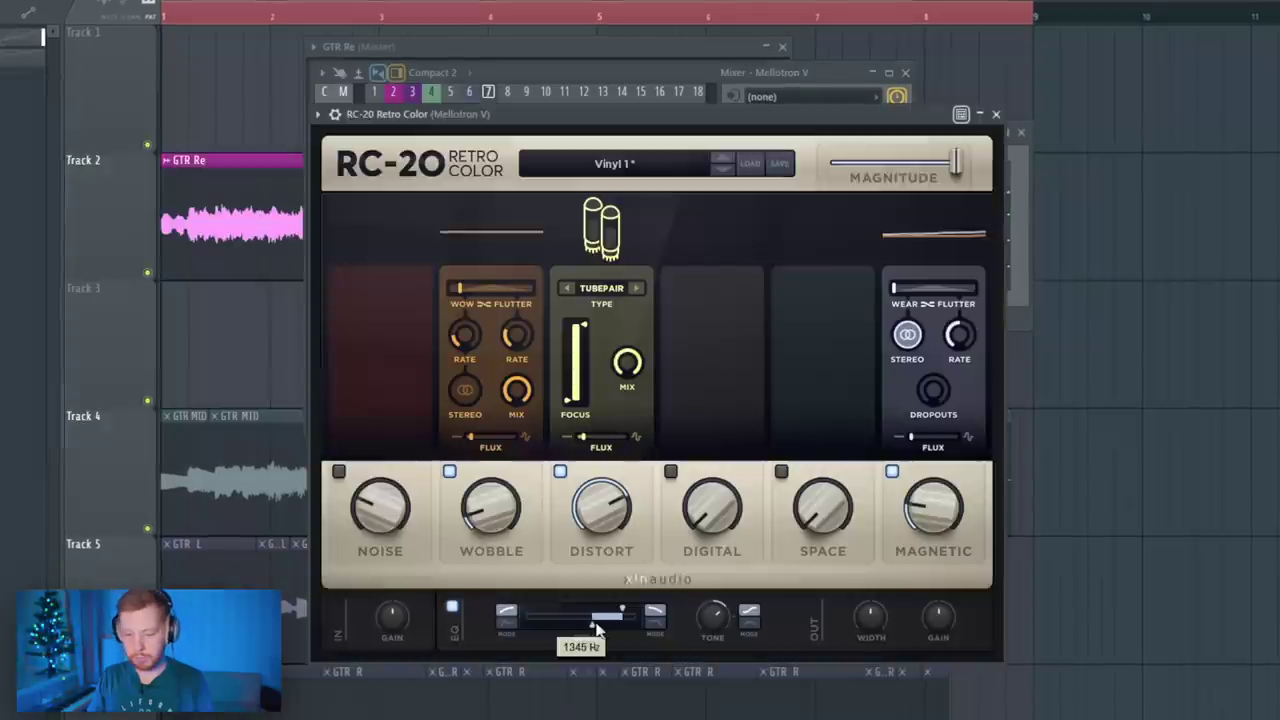
- Raise the Space reverb in the Mellotron V track's RC-20 Retro Color to 53 %
{"action": "left_click_drag", "start_coordinate": [824, 507], "coordinate": [824, 486]}
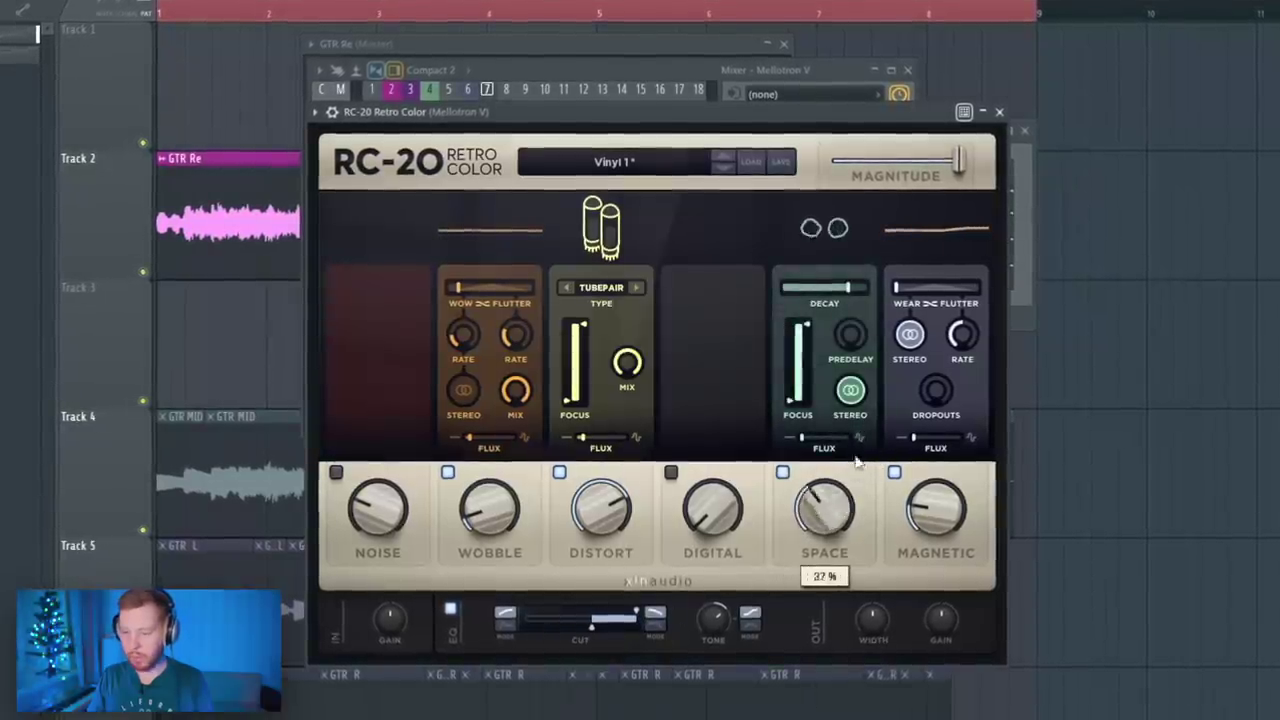
{"action": "left_click", "coordinate": [1000, 111]}
{"action": "key", "text": "space"}
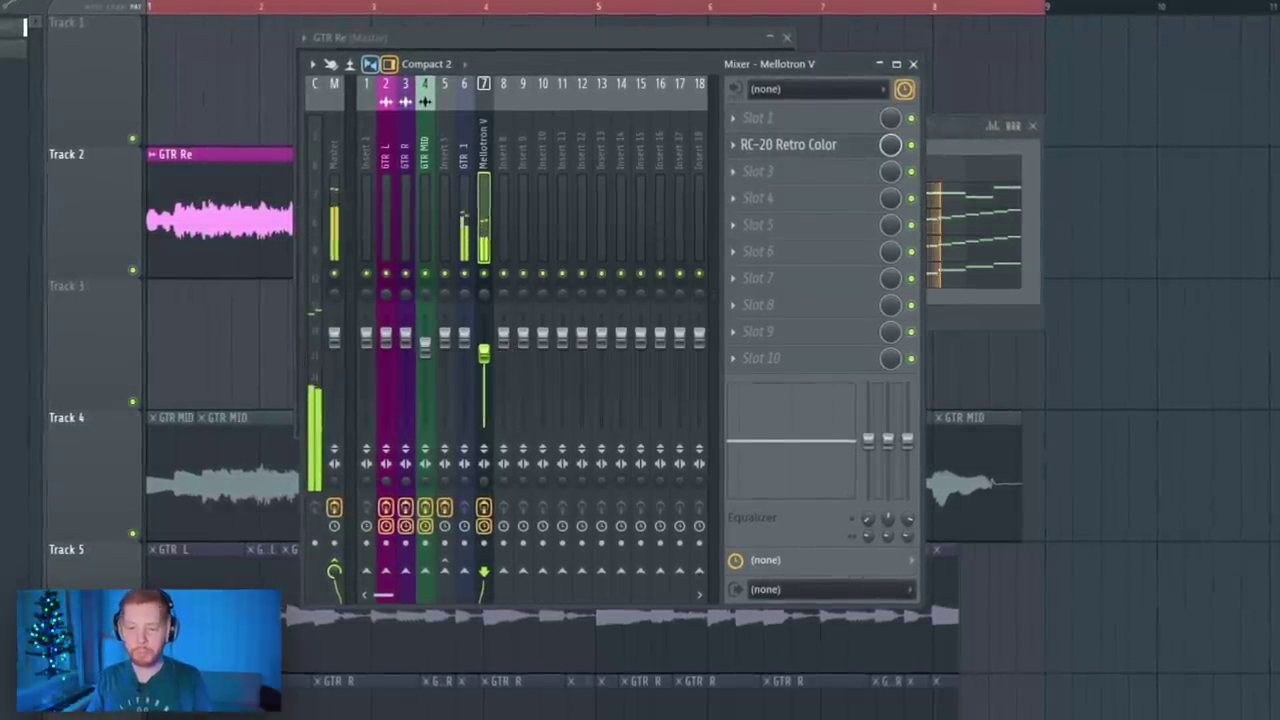
{"action": "left_click", "coordinate": [790, 147]}
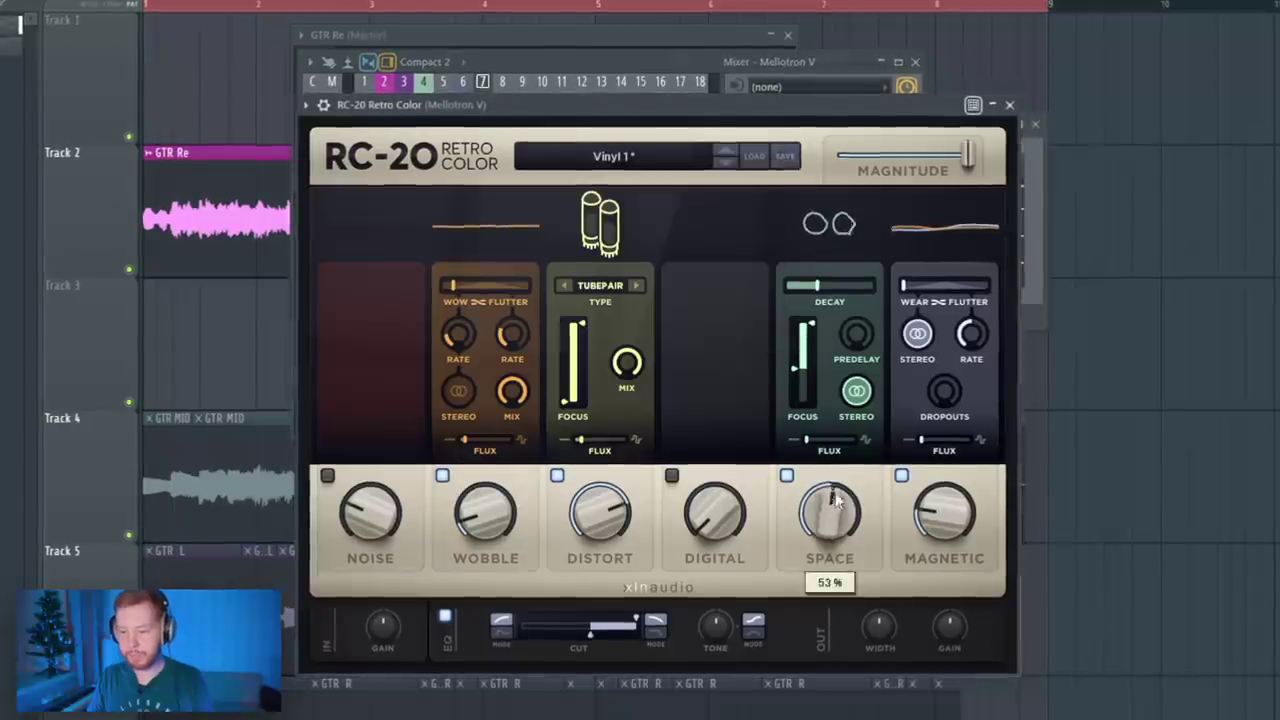
{"action": "left_click", "coordinate": [1010, 104]}
- Load FabFilter Saturn 2 in the second slot of the GTR 1 mixer track and split it into two bands
{"action": "left_click", "coordinate": [790, 165]}
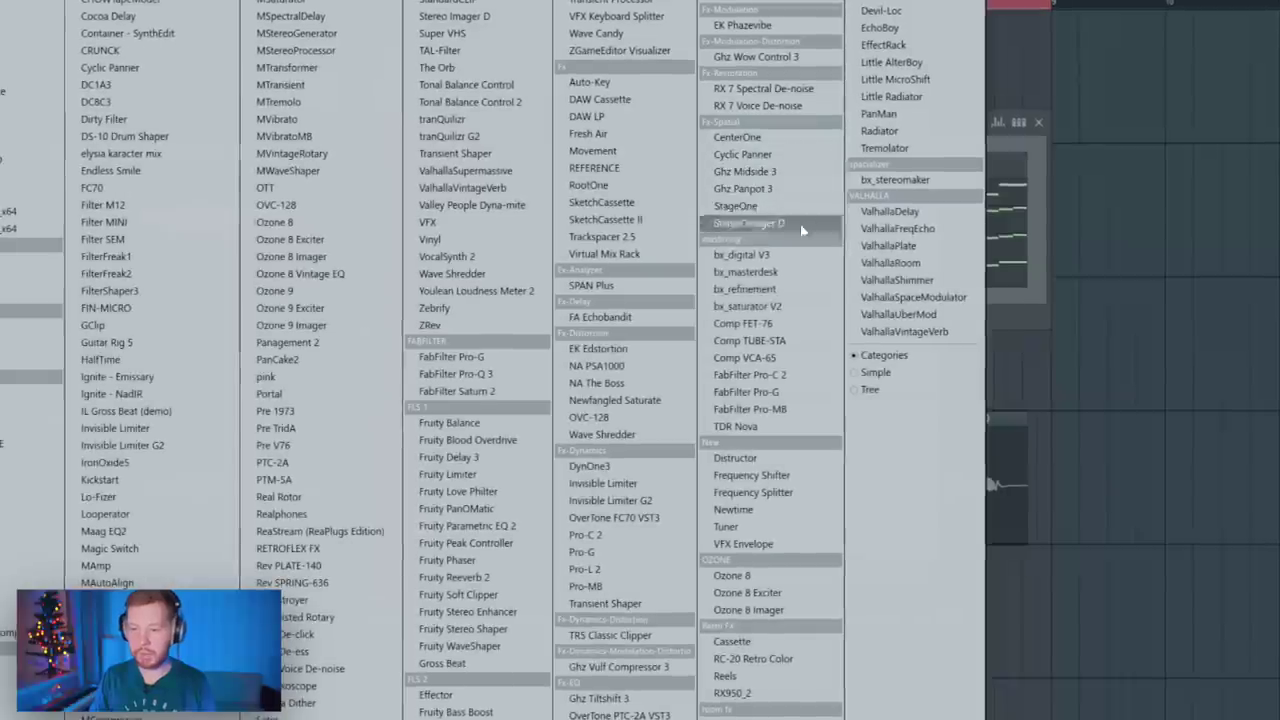
{"action": "left_click", "coordinate": [456, 391]}
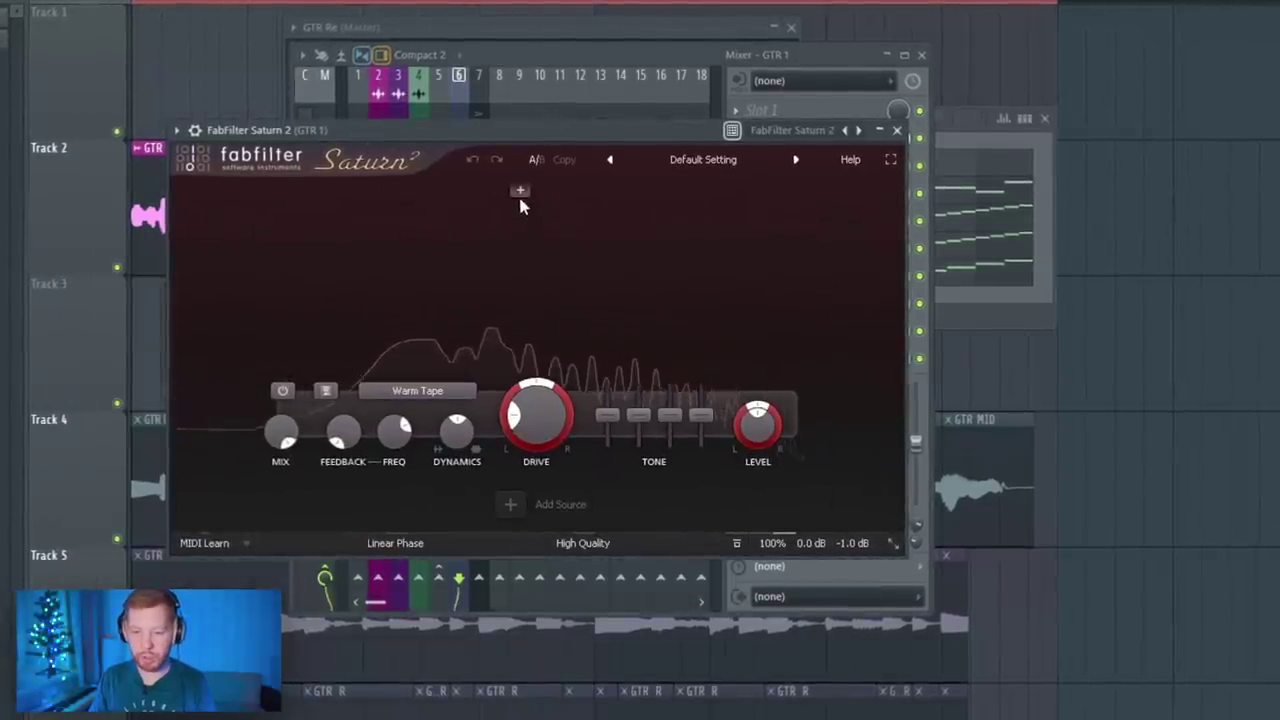
{"action": "left_click", "coordinate": [516, 194]}
- Set the saturation style of both Saturn 2 bands to Clean Tube
{"action": "left_click", "coordinate": [508, 391]}
{"action": "mouse_move", "coordinate": [495, 412]}
{"action": "left_click", "coordinate": [638, 433]}
{"action": "left_click", "coordinate": [334, 391]}
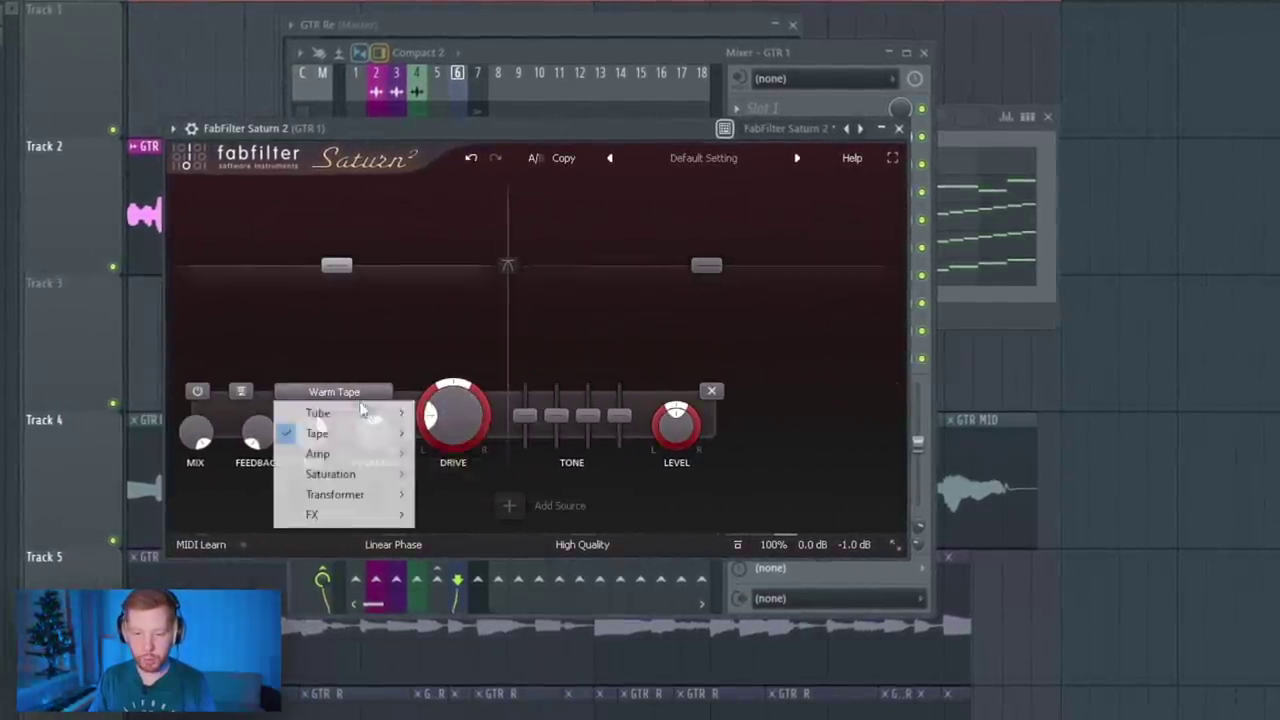
{"action": "mouse_move", "coordinate": [314, 410]}
{"action": "left_click", "coordinate": [486, 432]}
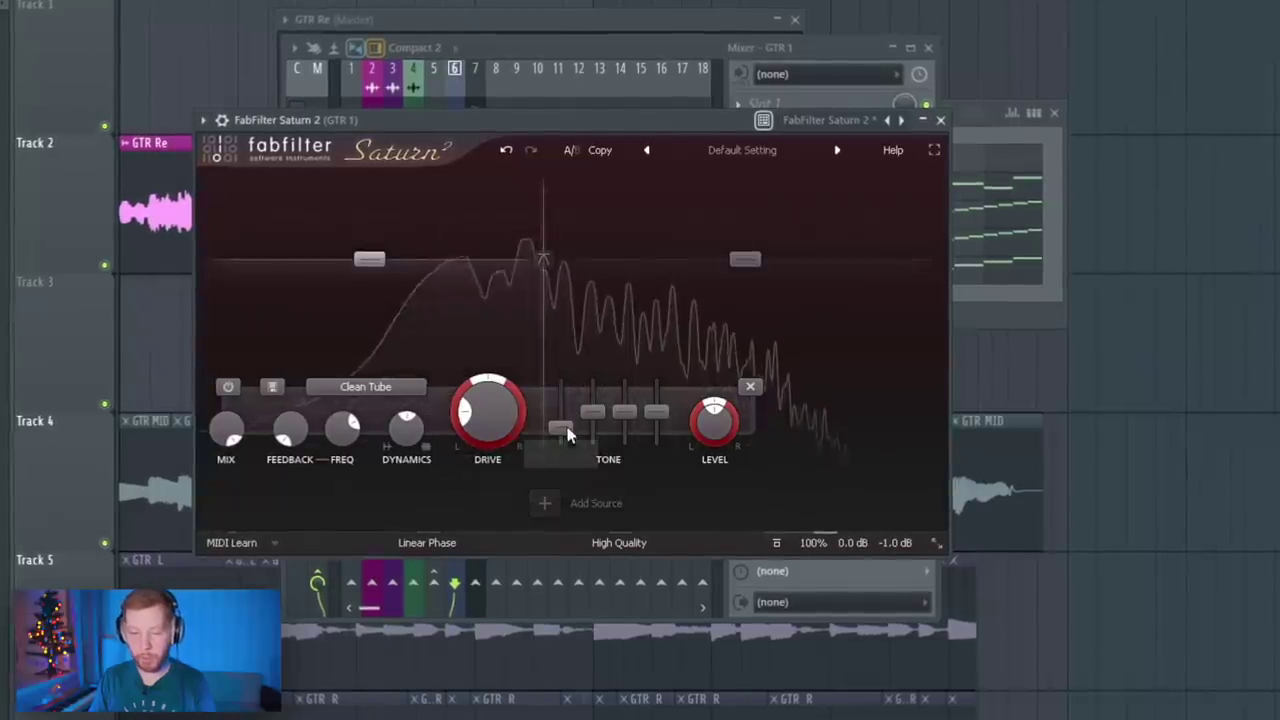
- Turn down the low band's bass and mid tone, with the mid at about -1.8 dB, and raise the high band's drive
{"action": "left_click_drag", "start_coordinate": [586, 412], "coordinate": [577, 434]}
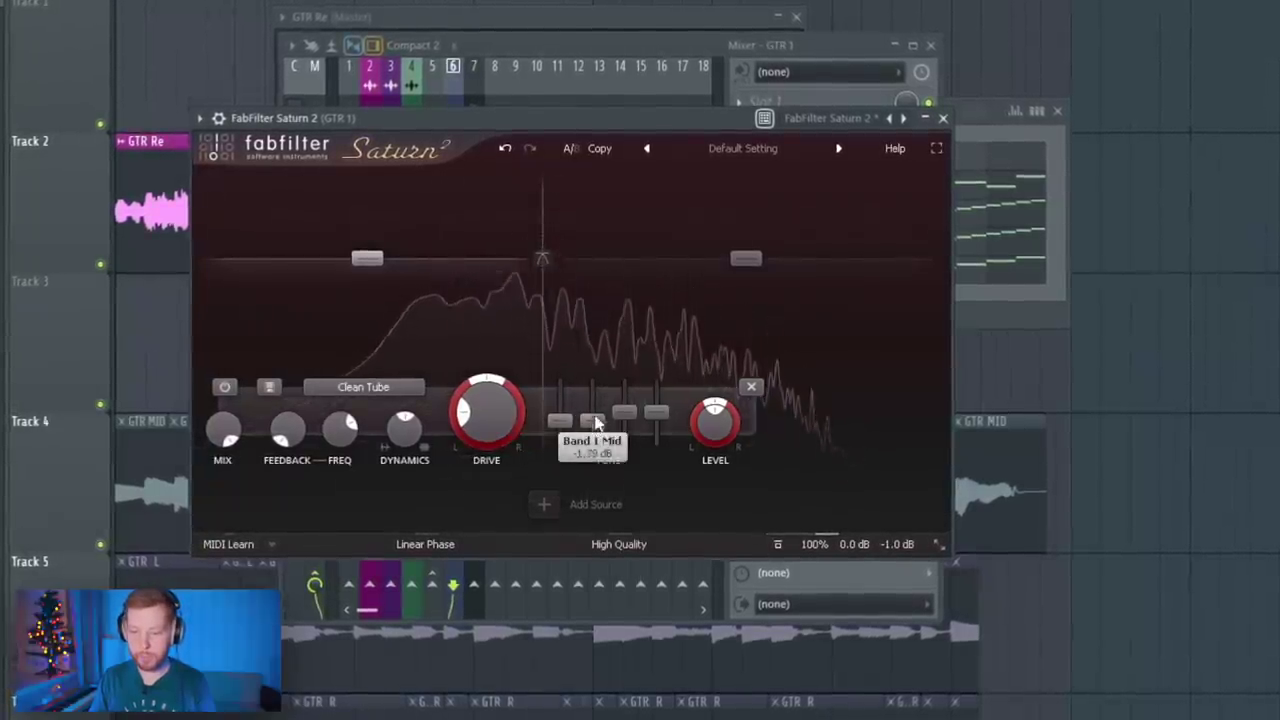
{"action": "left_click", "coordinate": [603, 358]}
{"action": "left_click_drag", "start_coordinate": [603, 358], "coordinate": [709, 286]}
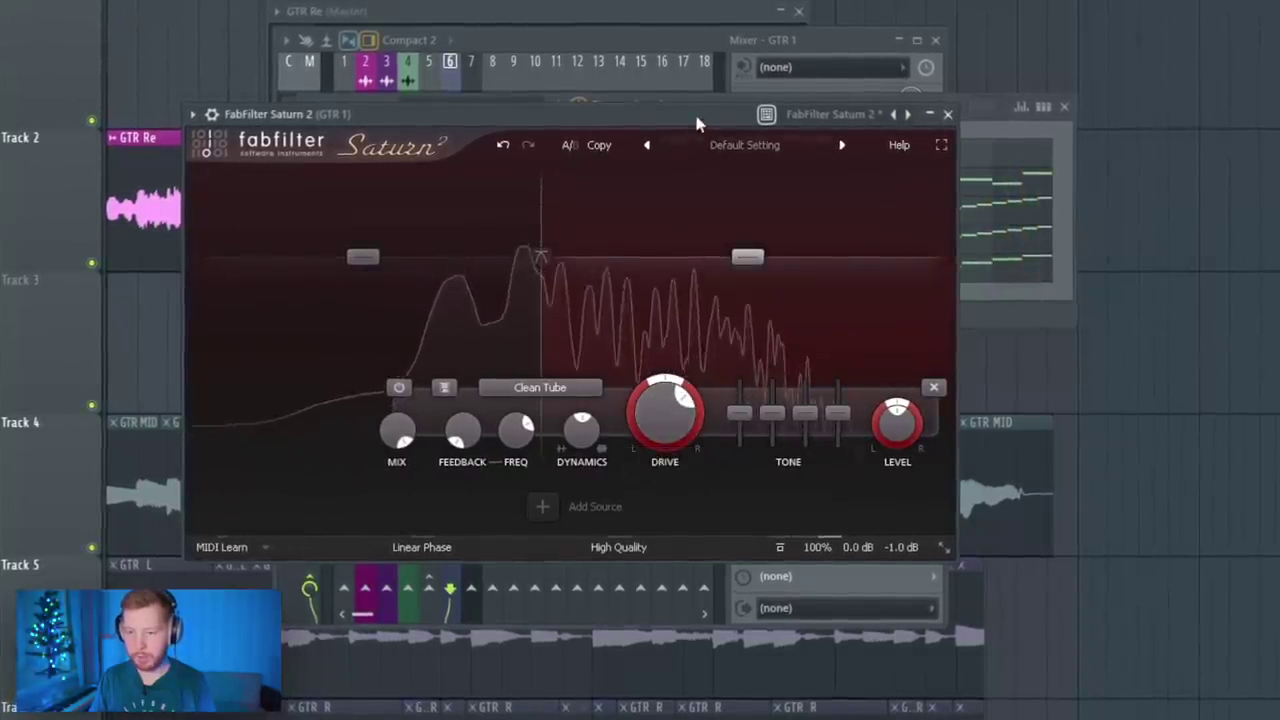
{"action": "left_click_drag", "start_coordinate": [694, 110], "coordinate": [654, 104]}
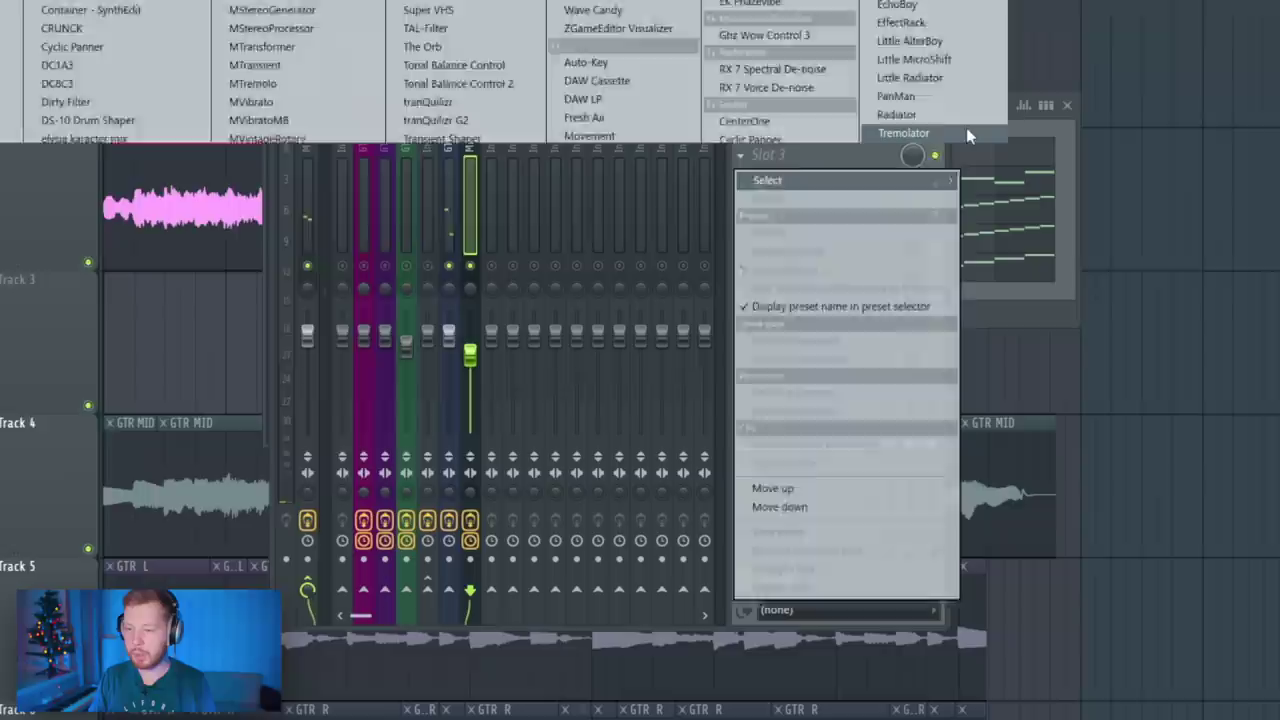
- Choose the Tremolator effect for the third slot of the Mellotron V mixer track
{"action": "left_click", "coordinate": [966, 127]}
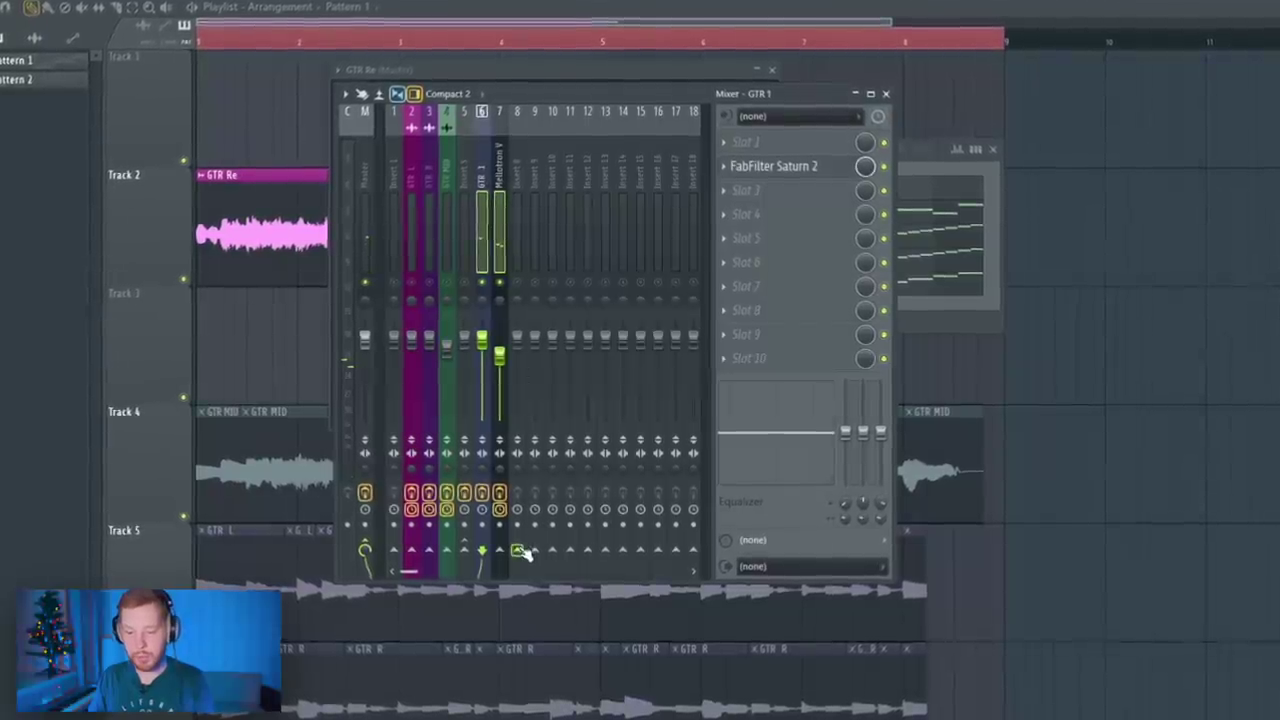
- Route the GTR 1 and Mellotron V mixer tracks only to mixer track 8 and select that track
{"action": "right_click", "coordinate": [523, 551]}
{"action": "left_click", "coordinate": [540, 572]}
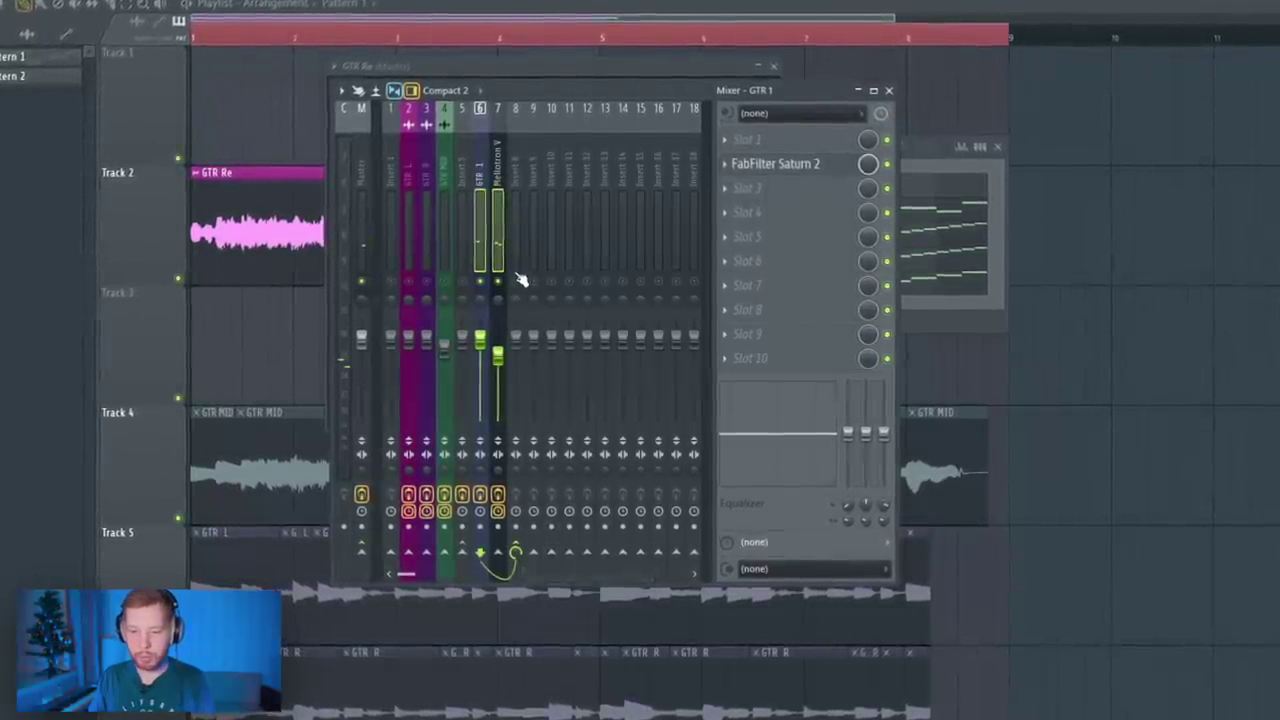
{"action": "left_click", "coordinate": [518, 250]}
- Select the drum channels in the channel rack and open the pbs - galaxy hi-hat's sampler
{"action": "left_click", "coordinate": [993, 212]}
{"action": "left_click_drag", "start_coordinate": [732, 280], "coordinate": [731, 437]}
{"action": "left_click", "coordinate": [657, 440]}
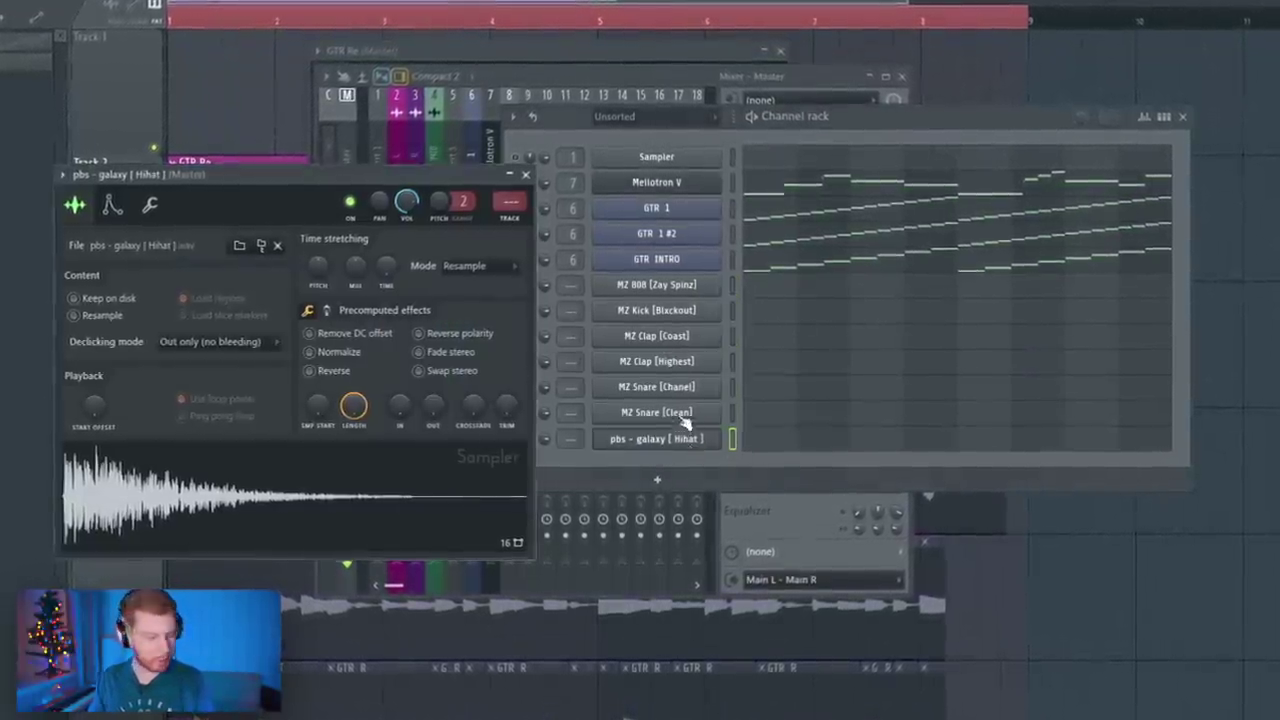
- Set the MZ 808 [Zay Spinz] channel to cut itself and open its piano roll
{"action": "right_click", "coordinate": [645, 283]}
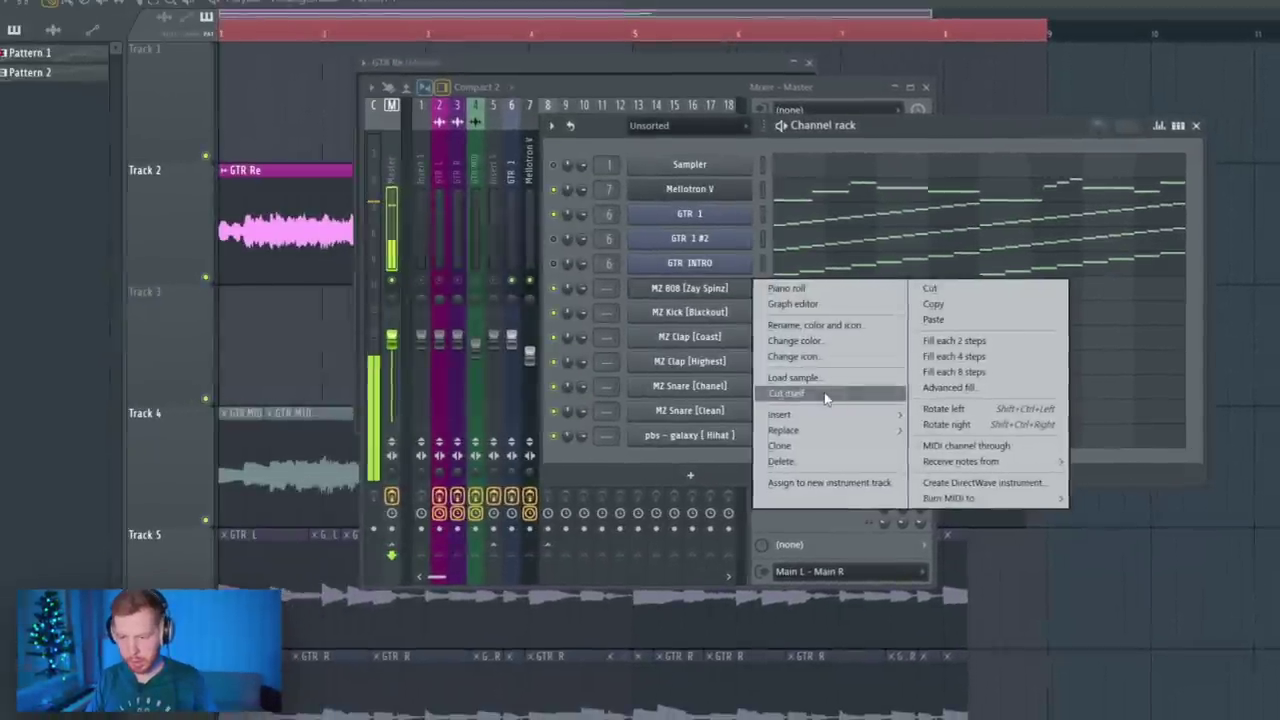
{"action": "left_click", "coordinate": [801, 397]}
{"action": "left_click", "coordinate": [817, 294]}
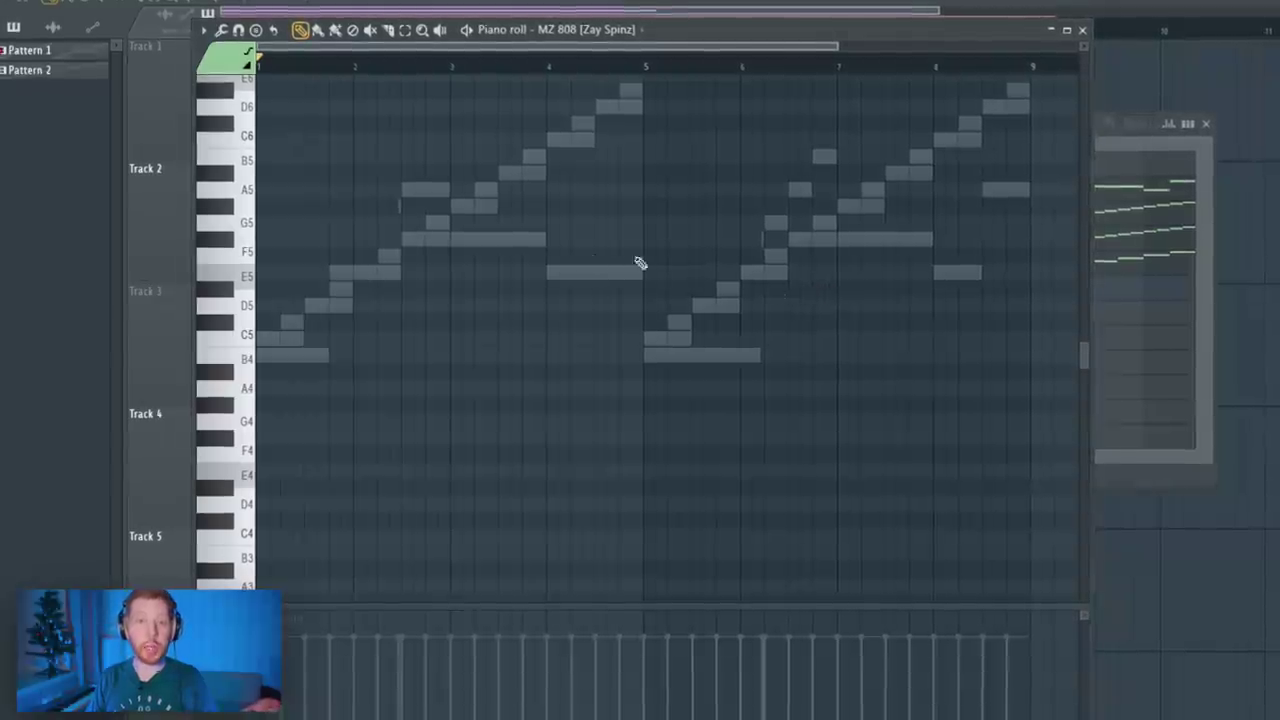
- Place a short E5 note at the start of bar 1 in the MZ 808 pattern
{"action": "mouse_move", "coordinate": [492, 262]}
{"action": "left_mouse_down"}
{"action": "mouse_move", "coordinate": [91, 229]}
{"action": "mouse_move", "coordinate": [78, 271]}
{"action": "left_mouse_up"}
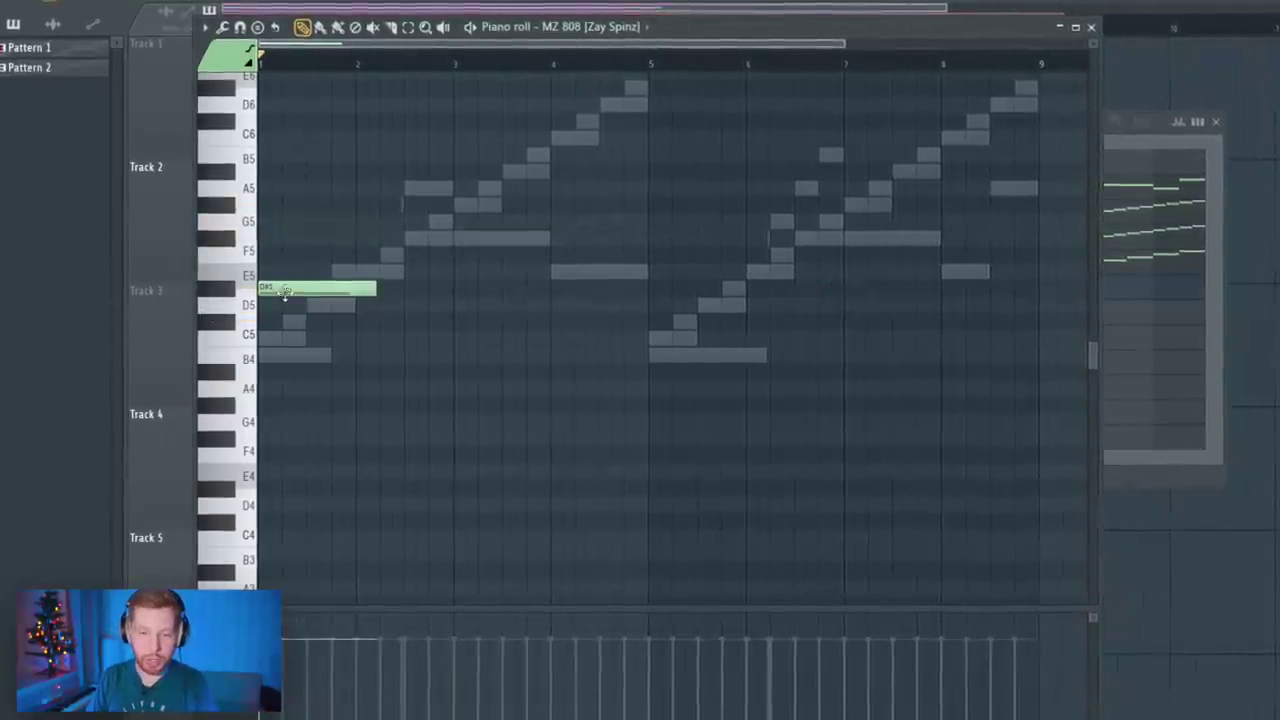
{"action": "left_click_drag", "start_coordinate": [285, 291], "coordinate": [285, 270]}
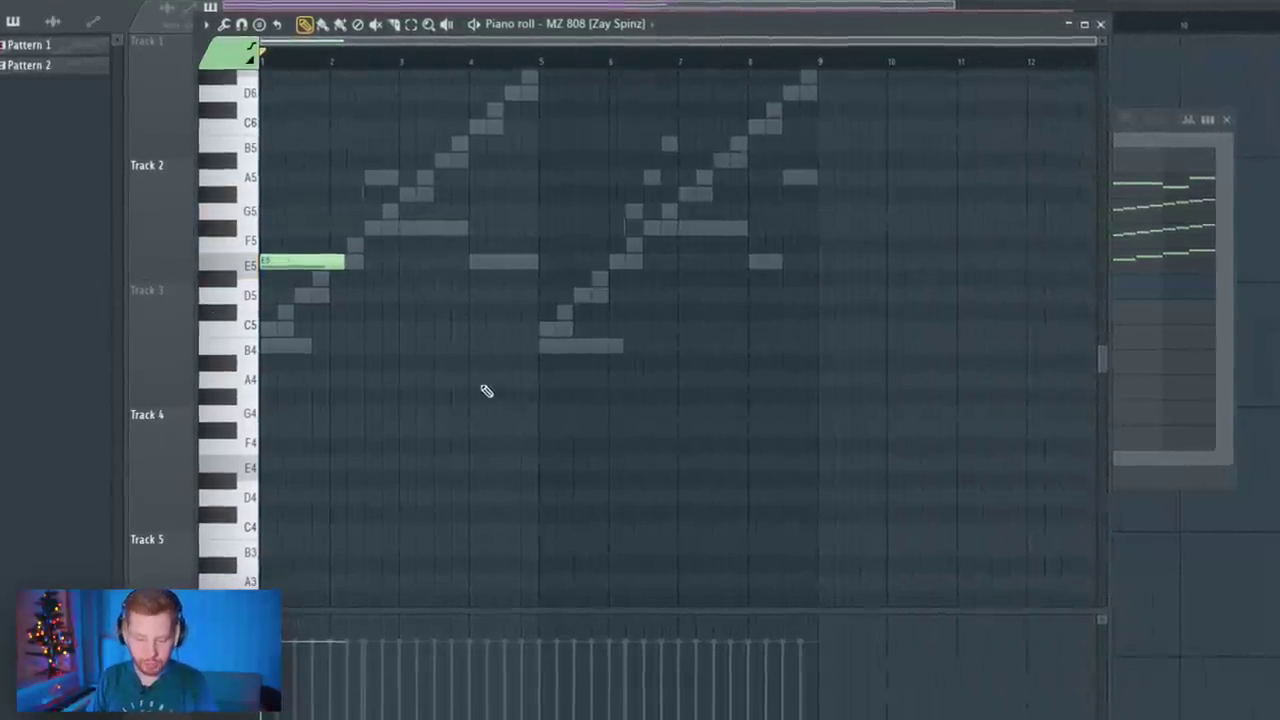
{"action": "scroll", "coordinate": [486, 391], "scroll_direction": "up", "scroll_amount": 3}
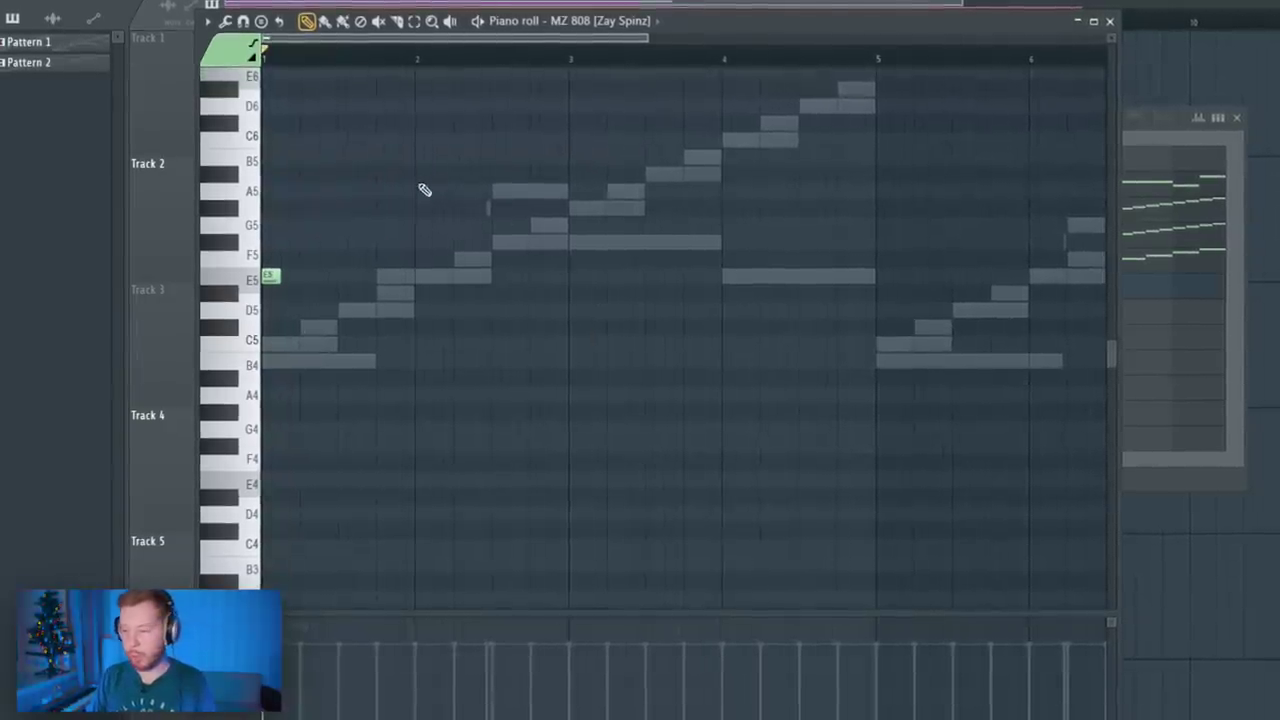
- Add a second short E5 note in bar 2 of the MZ 808 pattern and transpose the notes up an octave
{"action": "scroll", "coordinate": [350, 263], "scroll_direction": "up", "scroll_amount": 3}
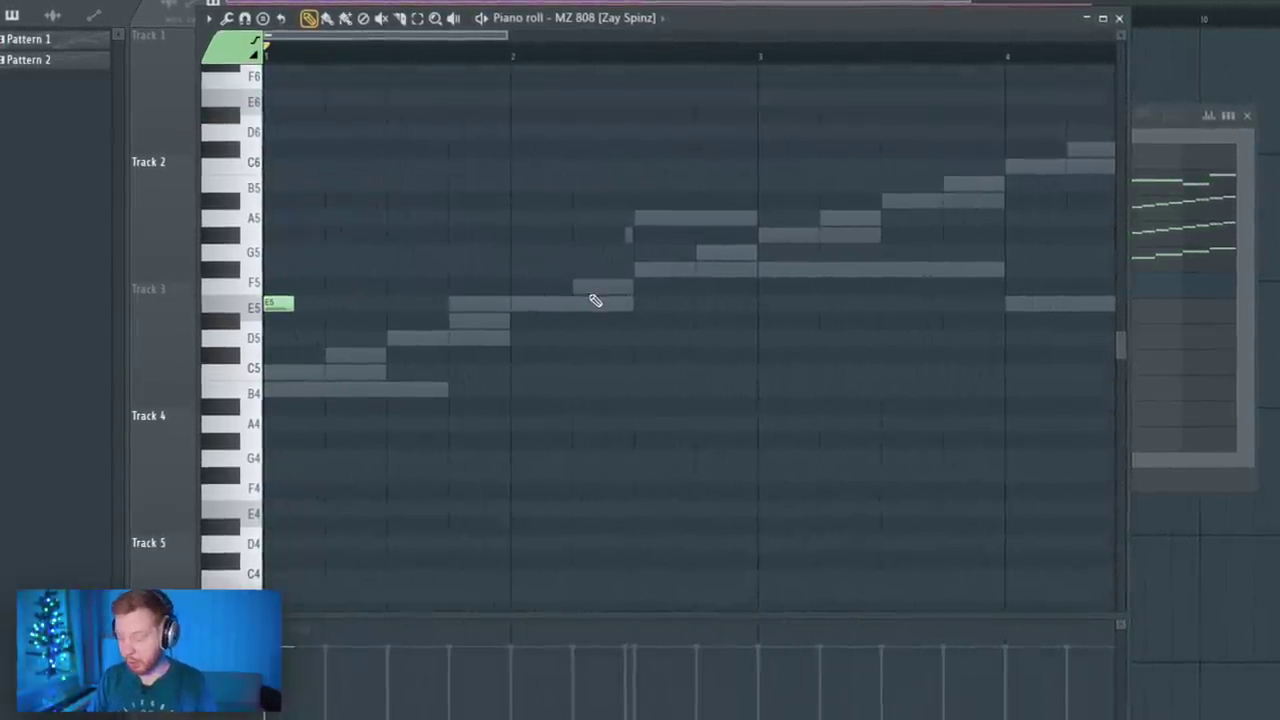
{"action": "left_click_drag", "start_coordinate": [380, 310], "coordinate": [600, 310]}
{"action": "key", "text": "ctrl+Up"}
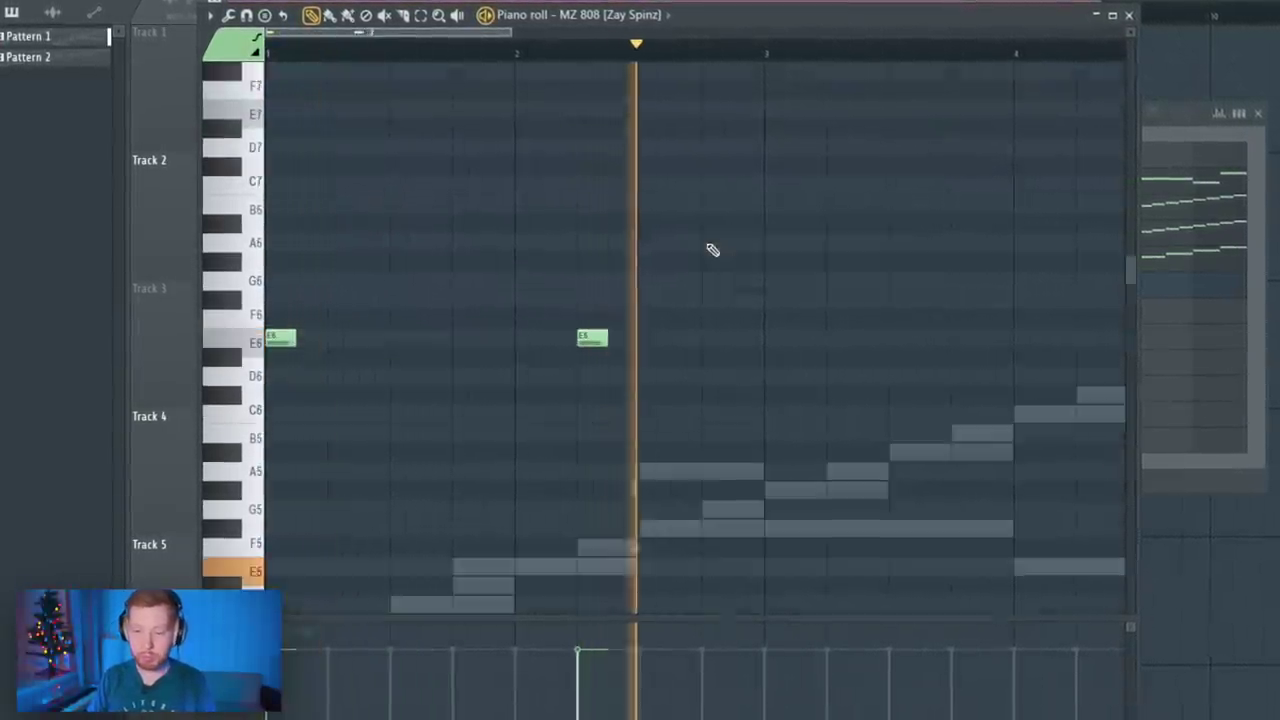
{"action": "key", "text": "ctrl+a"}
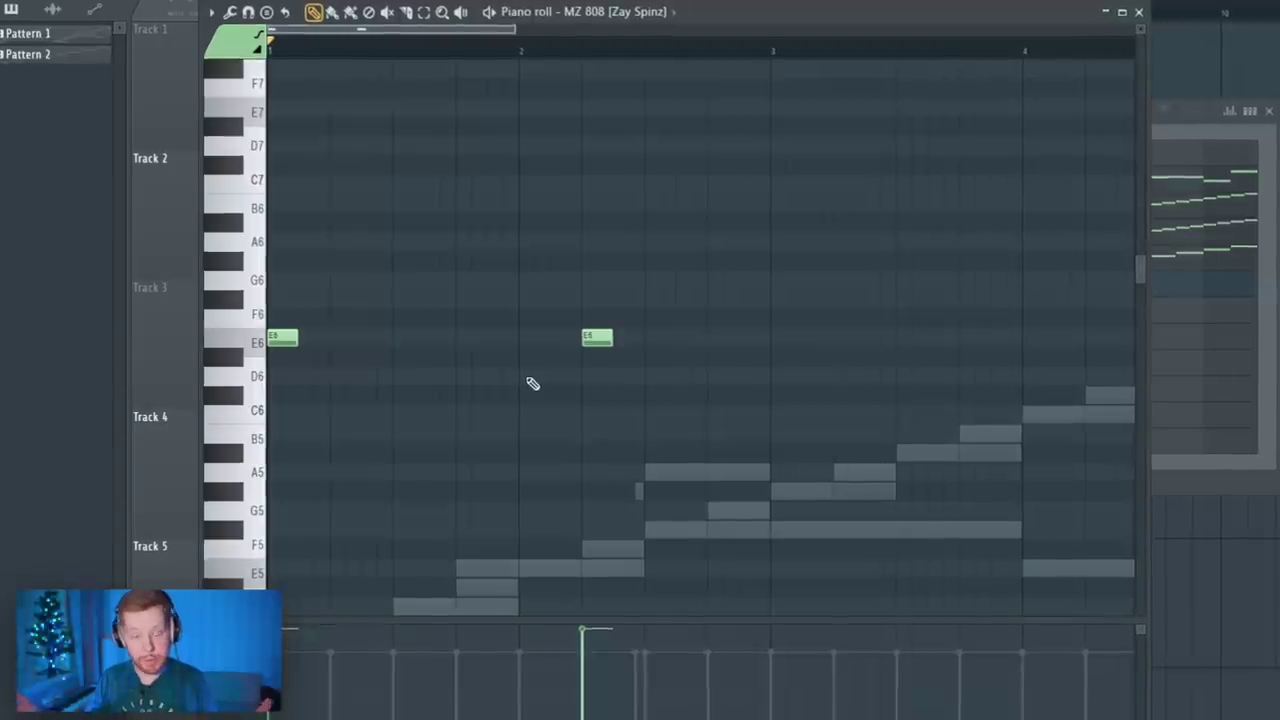
{"action": "scroll", "coordinate": [535, 384], "scroll_direction": "down", "scroll_amount": 3}
{"action": "key", "text": "space"}
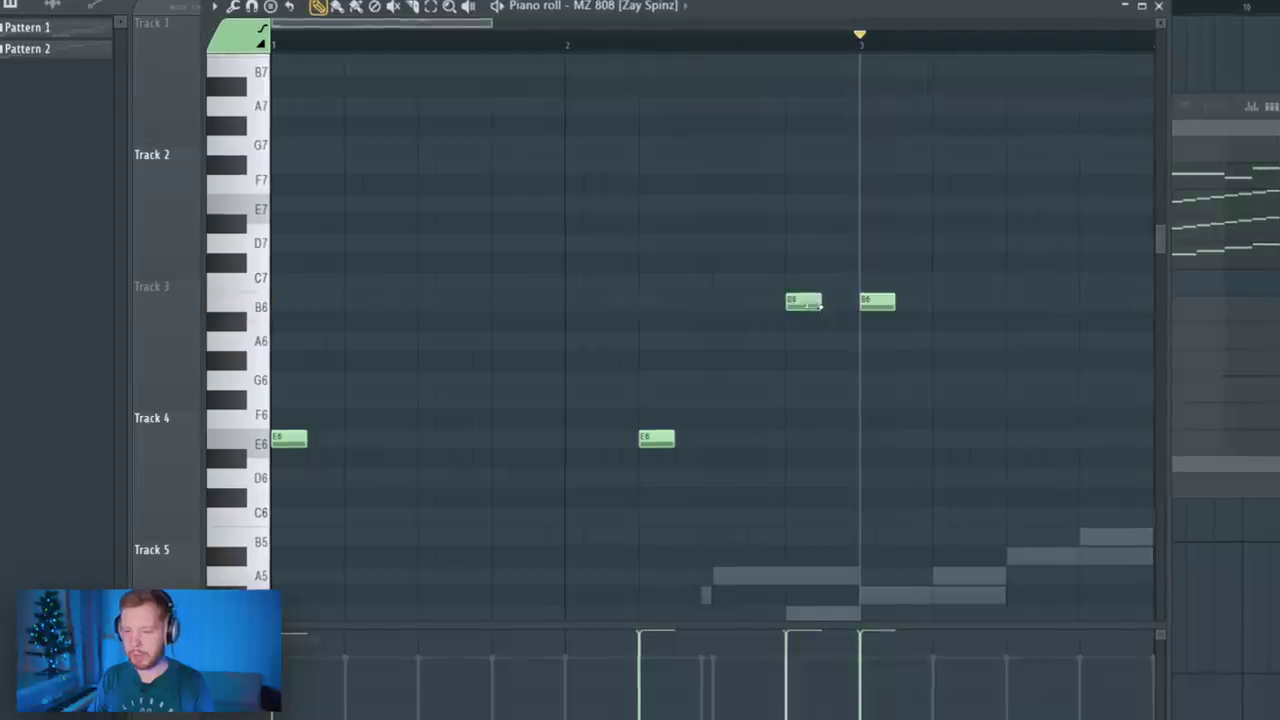
- Replace the B6 note on the last beat of bar 2 with a longer E6 slide note
{"action": "mouse_move", "coordinate": [805, 303]}
{"action": "left_mouse_down"}
{"action": "mouse_move", "coordinate": [823, 442]}
{"action": "mouse_move", "coordinate": [873, 451]}
{"action": "left_mouse_up"}
{"action": "double_click", "coordinate": [829, 443]}
{"action": "left_click", "coordinate": [749, 334]}
{"action": "left_click", "coordinate": [943, 454]}
{"action": "scroll", "coordinate": [843, 477], "scroll_direction": "up", "scroll_amount": 3}
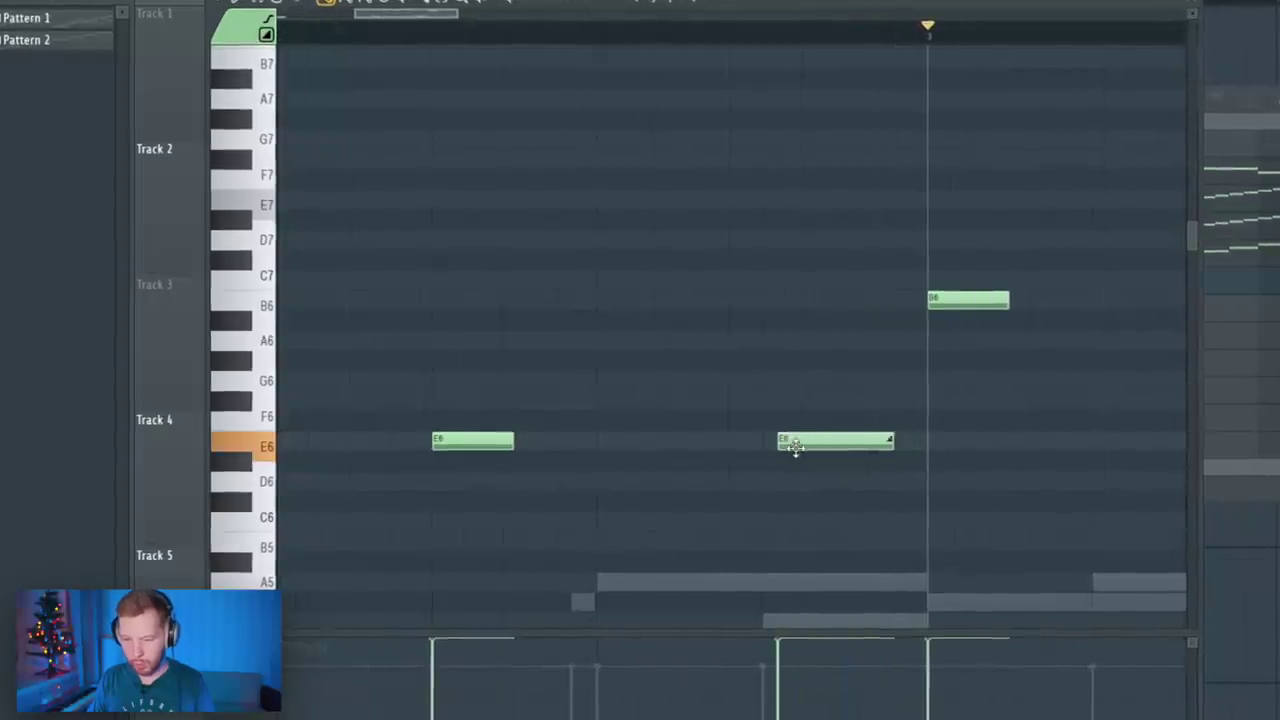
- Add a long B5 note below the E6 slide note, starting slightly before it and ending at bar 3
{"action": "scroll", "coordinate": [863, 466], "scroll_direction": "down", "scroll_amount": 3}
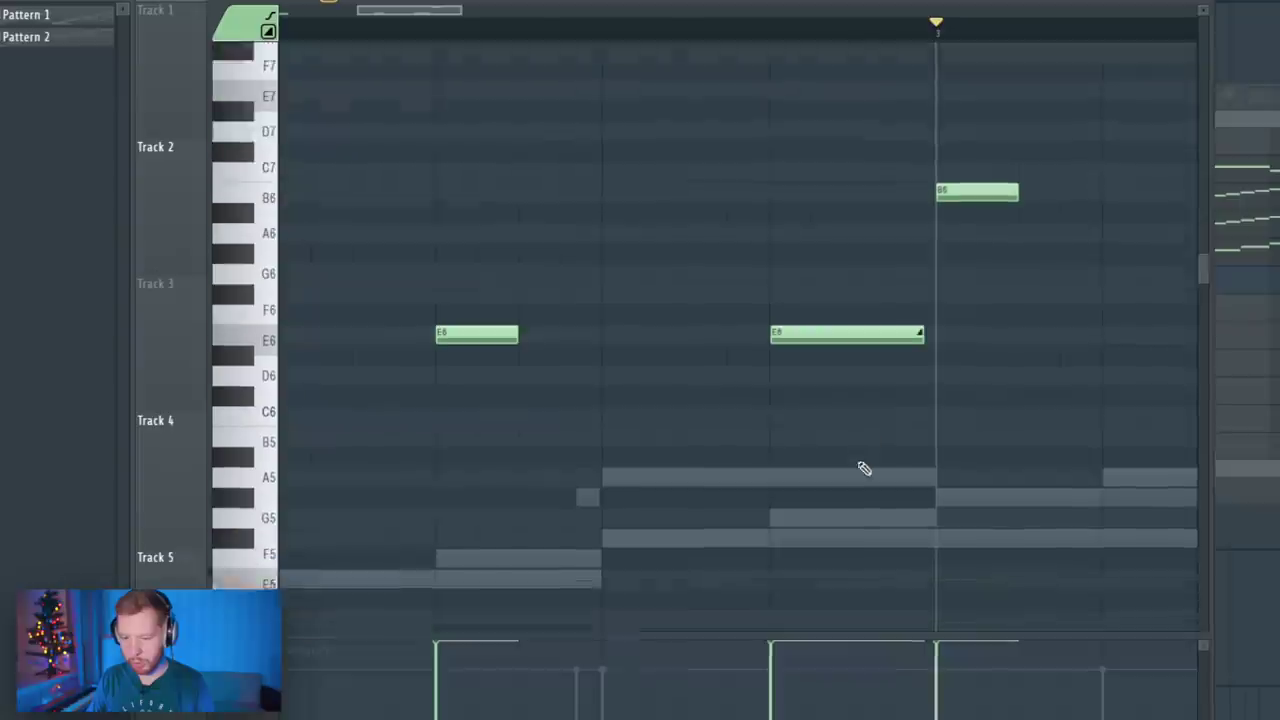
{"action": "left_click", "coordinate": [831, 331]}
{"action": "left_click", "coordinate": [846, 503]}
{"action": "left_click_drag", "start_coordinate": [846, 503], "coordinate": [886, 428]}
{"action": "double_click", "coordinate": [786, 422]}
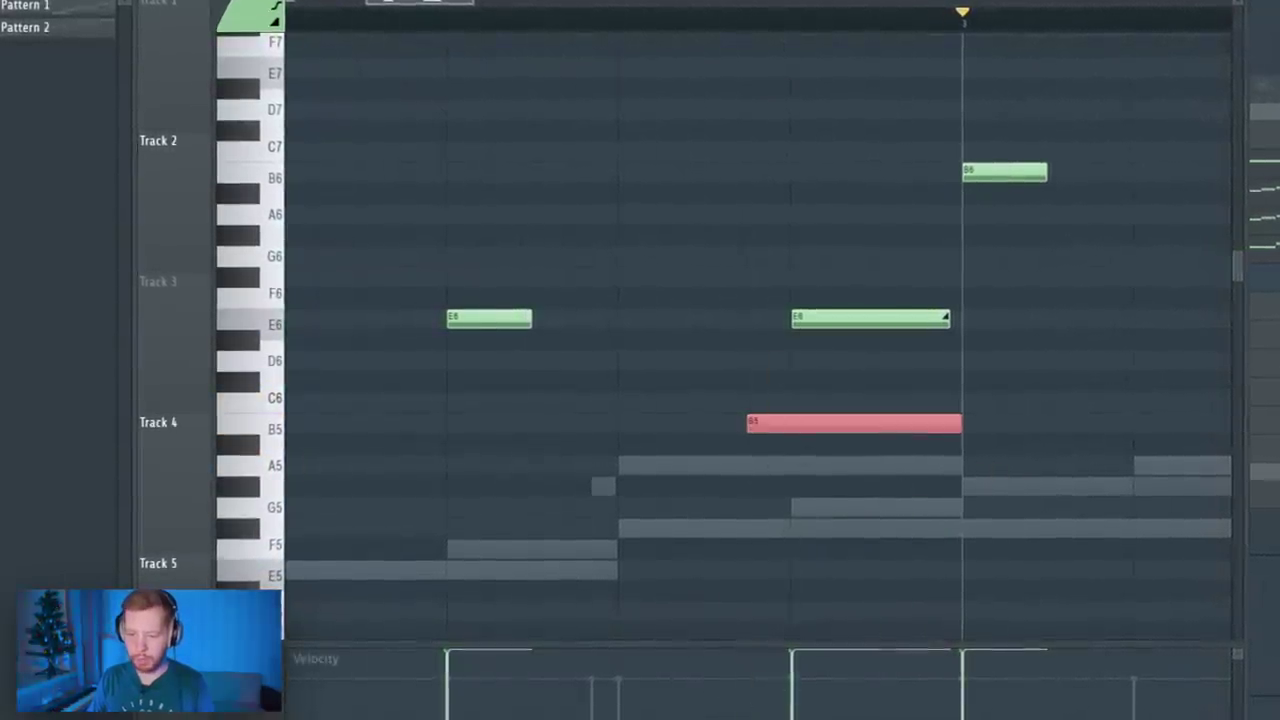
{"action": "key", "text": "ctrl+Down"}
- Add an F#6 note in the second half of bar 4 and chop it into a short roll
{"action": "scroll", "coordinate": [877, 529], "scroll_direction": "down", "scroll_amount": 2}
{"action": "key", "text": "space"}
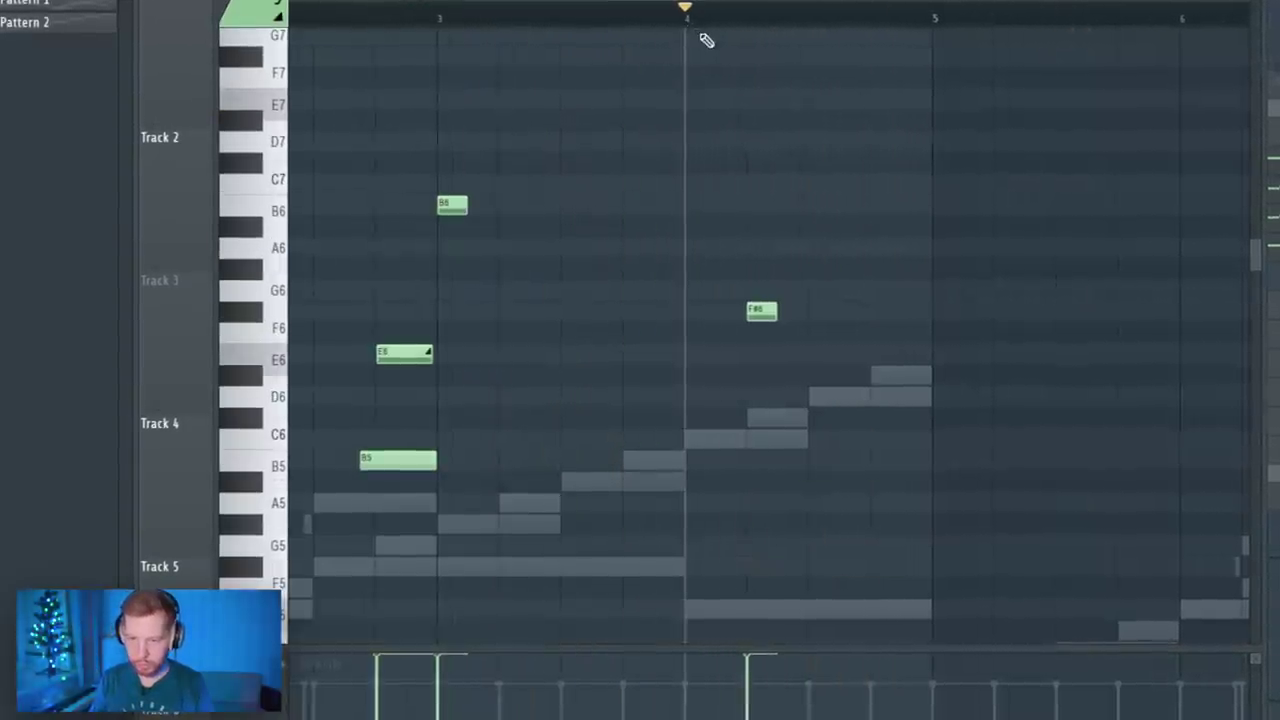
{"action": "scroll", "coordinate": [835, 300], "scroll_direction": "up", "scroll_amount": 3}
{"action": "left_click", "coordinate": [848, 312]}
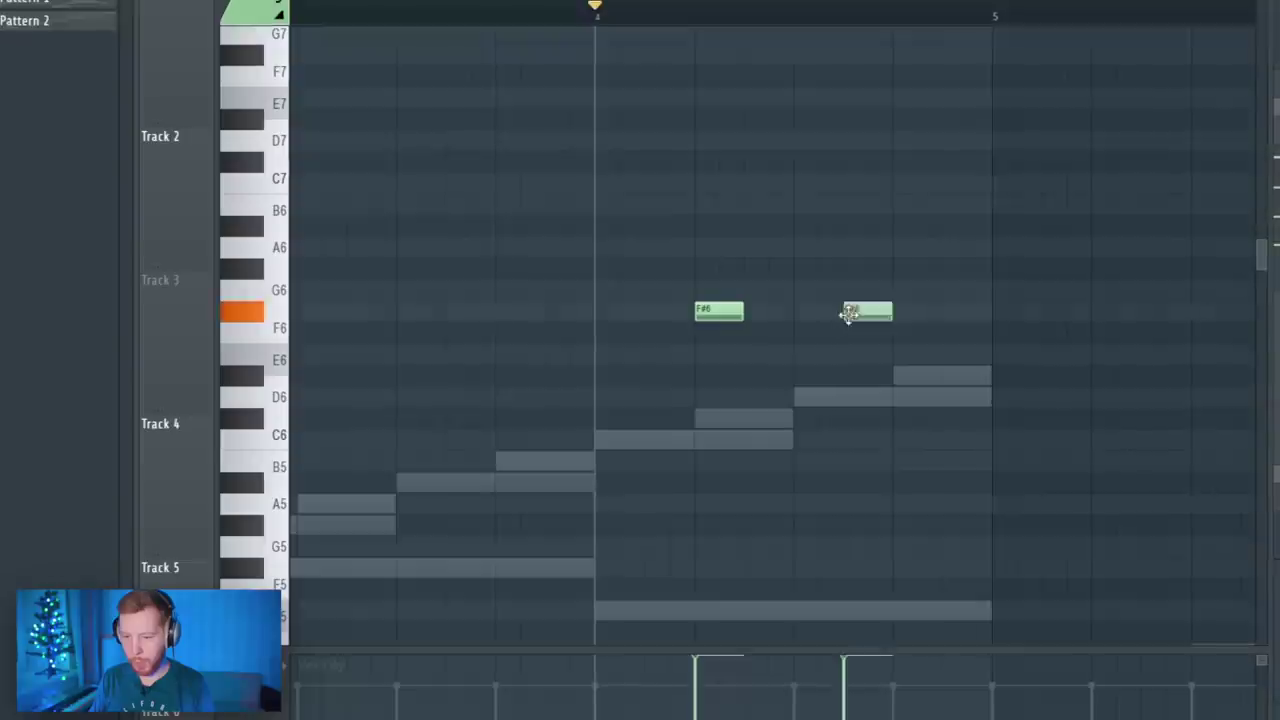
{"action": "key", "text": "ctrl+u"}
{"action": "key", "text": "space"}
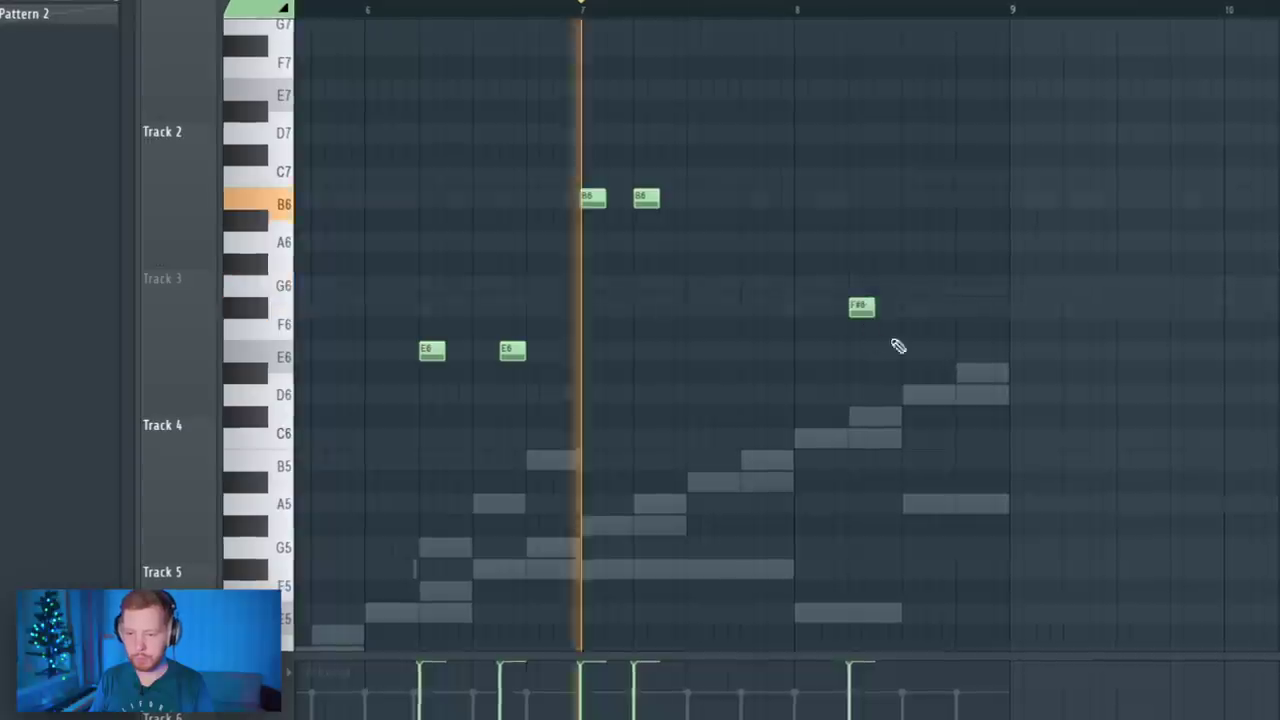
- Add a second F#6 note in bar 8 and transpose the whole MZ 808 pattern down an octave
{"action": "left_click", "coordinate": [930, 306]}
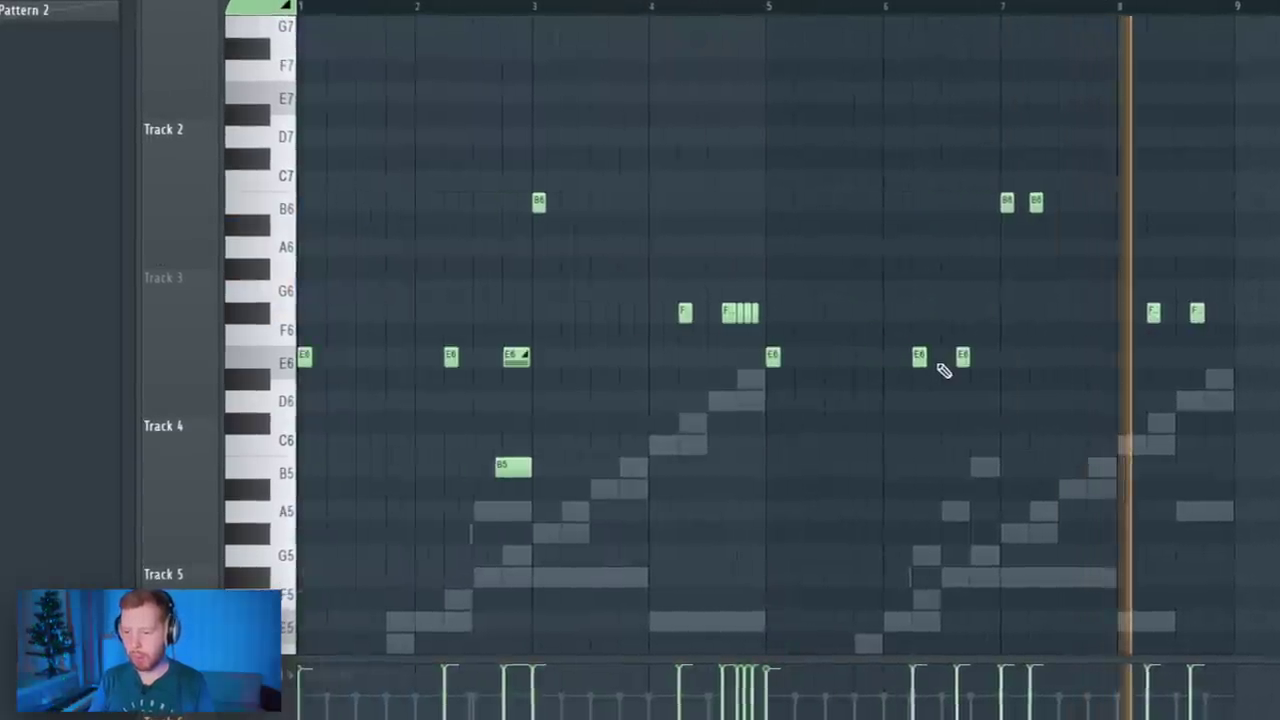
{"action": "key", "text": "ctrl+Down"}
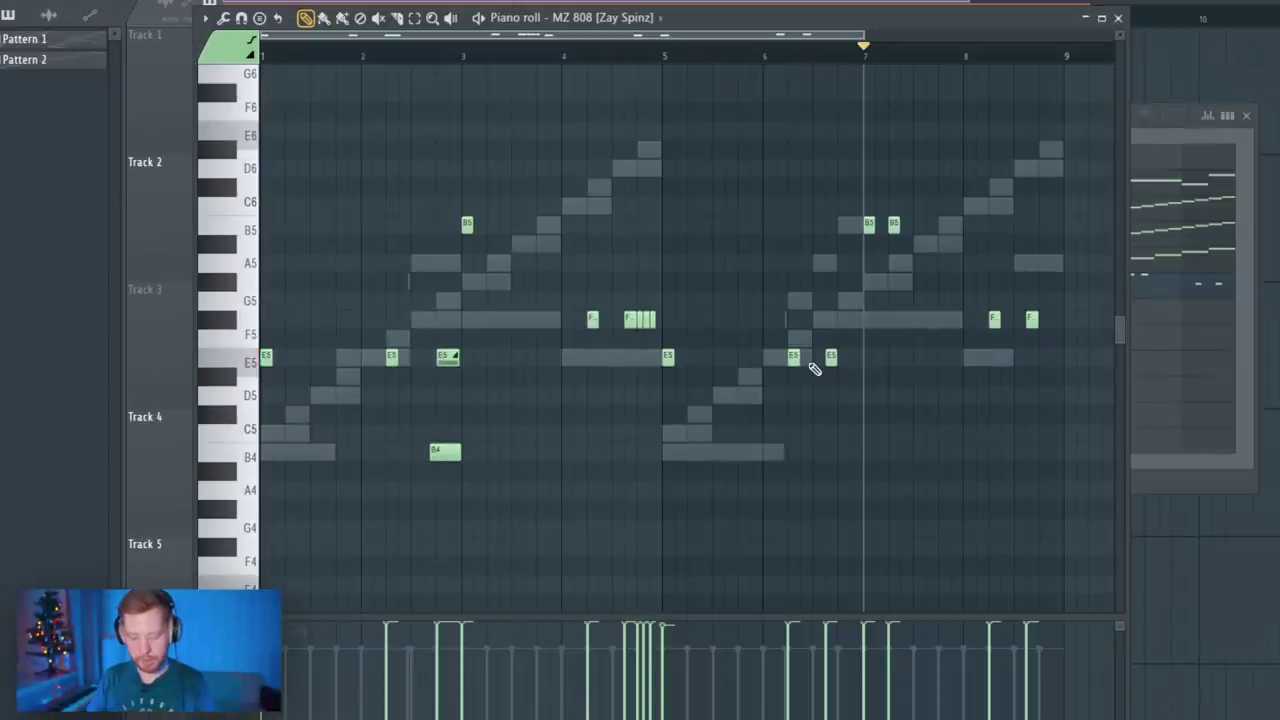
- Copy all MZ 808 notes into the MZ Kick [Blxckout] piano roll and limit them to C5
{"action": "key", "text": "ctrl+a"}
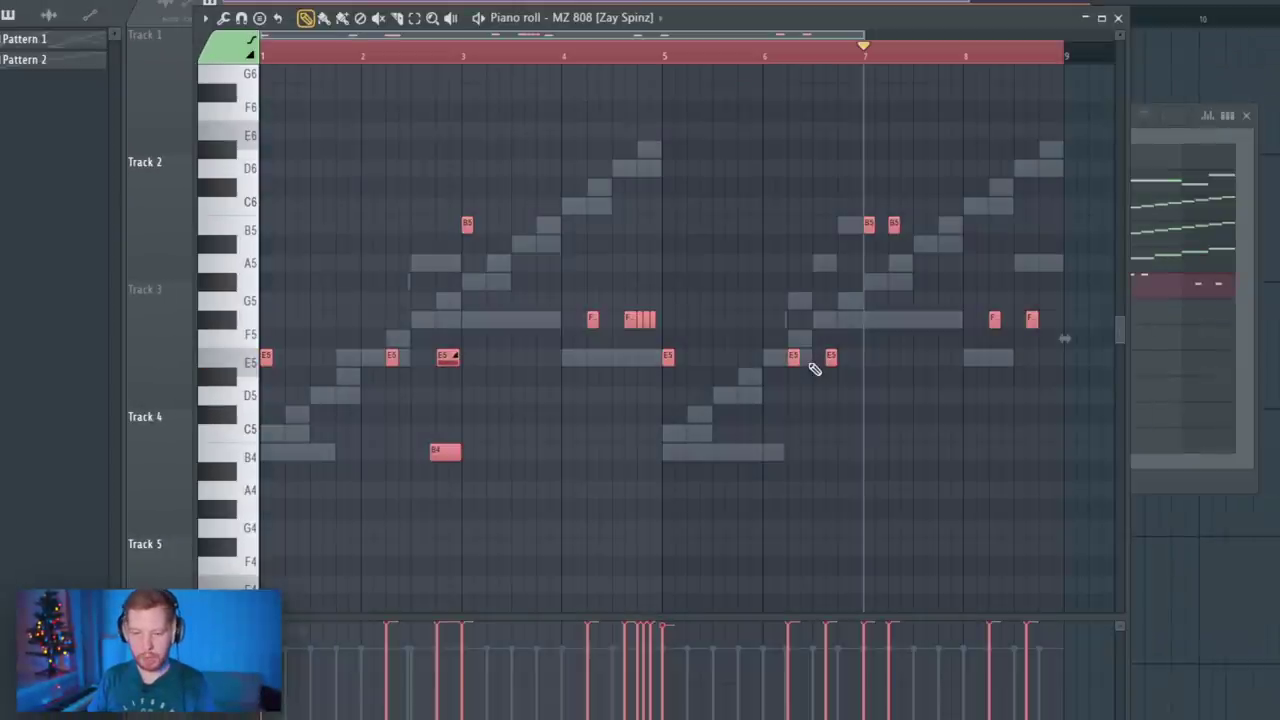
{"action": "left_click", "coordinate": [648, 24]}
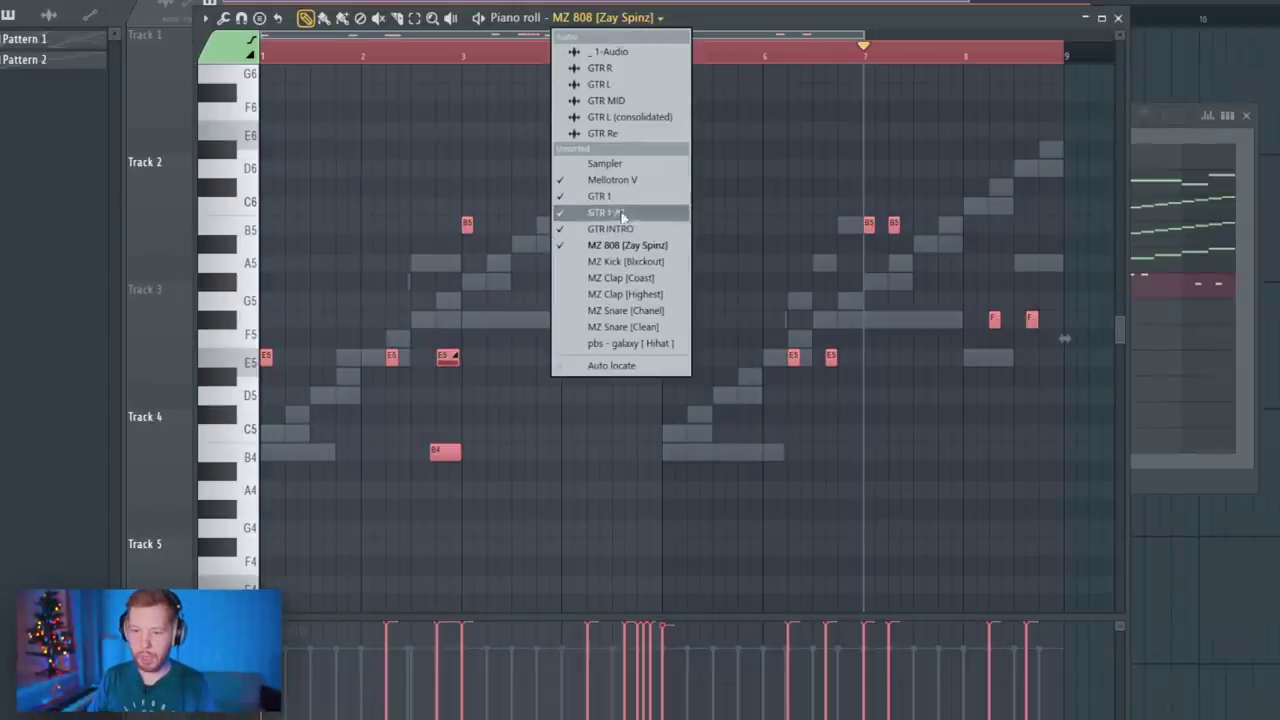
{"action": "left_click", "coordinate": [626, 262]}
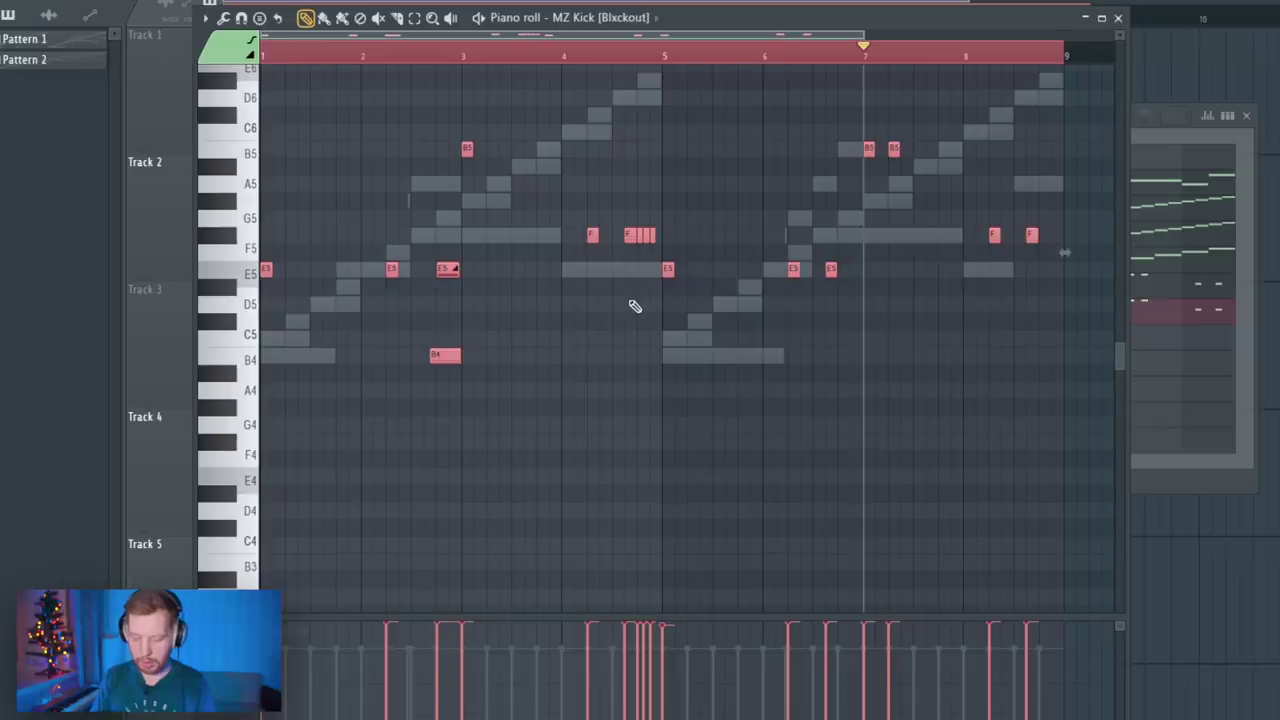
{"action": "key", "text": "alt+k"}
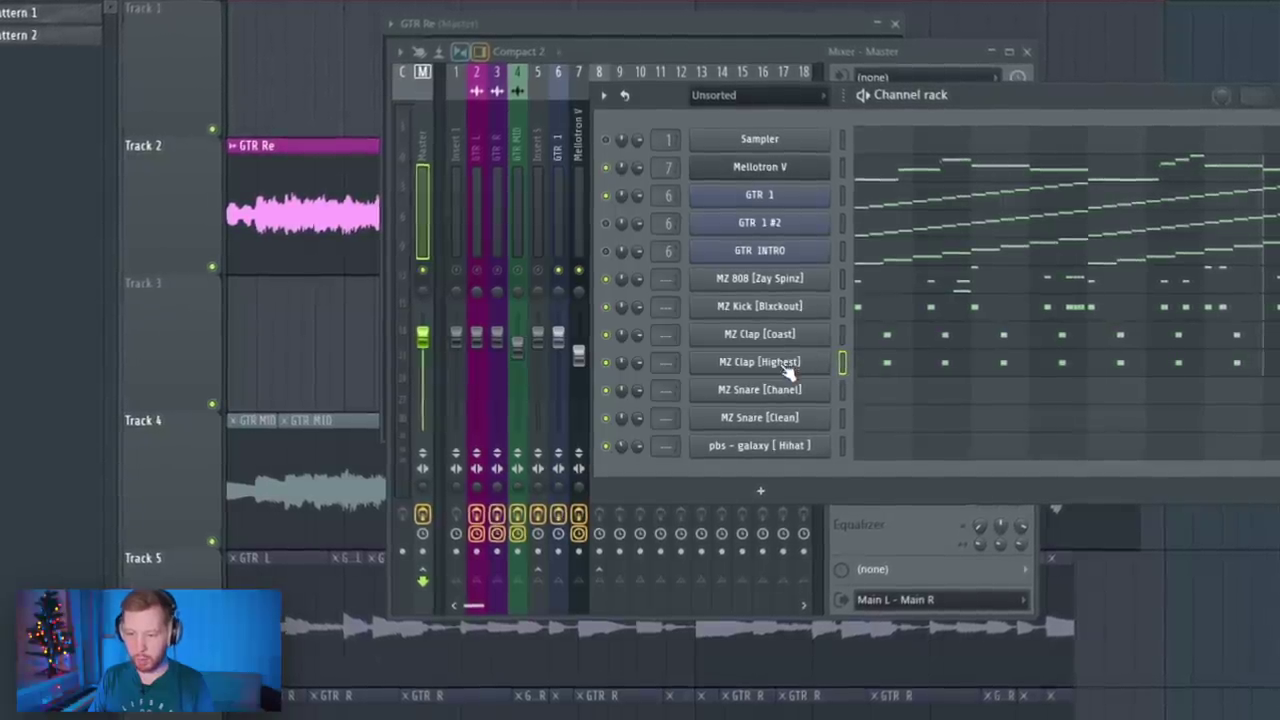
- Look at the precomputed effects of the MZ Clap [Highest] and MZ Clap [Coast] samples
{"action": "left_click", "coordinate": [788, 370]}
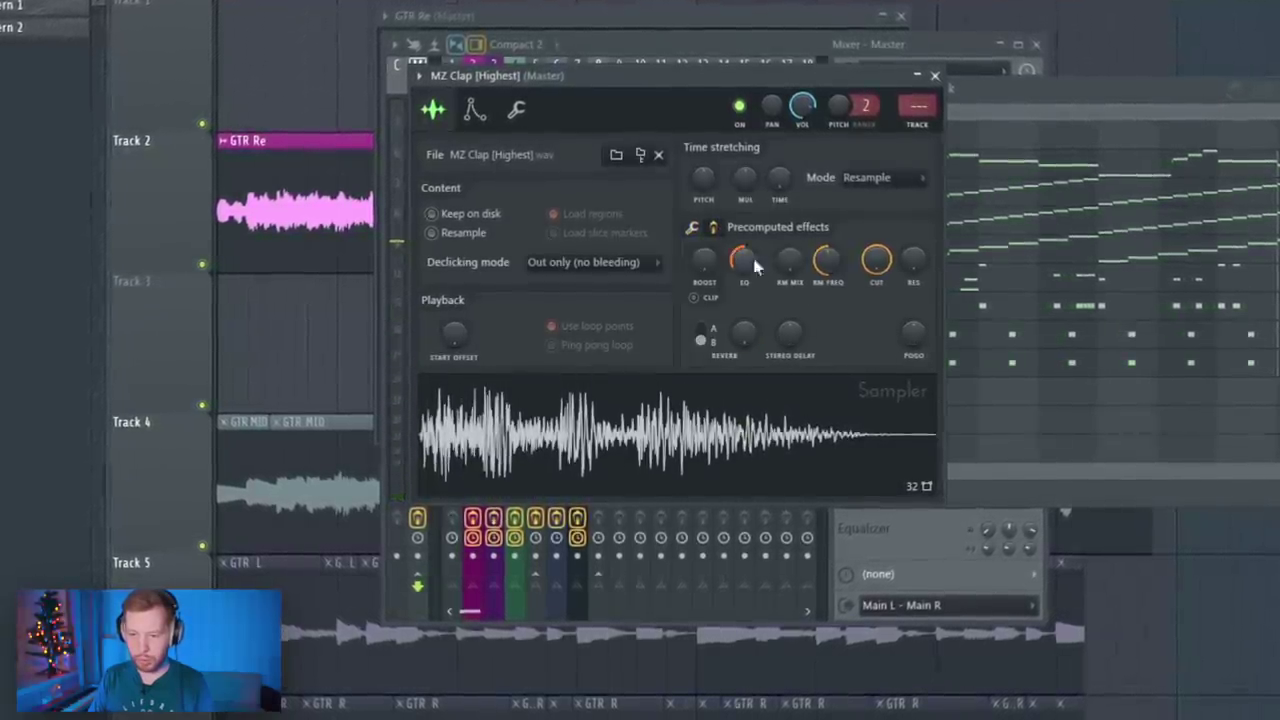
{"action": "left_click", "coordinate": [713, 227]}
{"action": "left_click", "coordinate": [713, 227]}
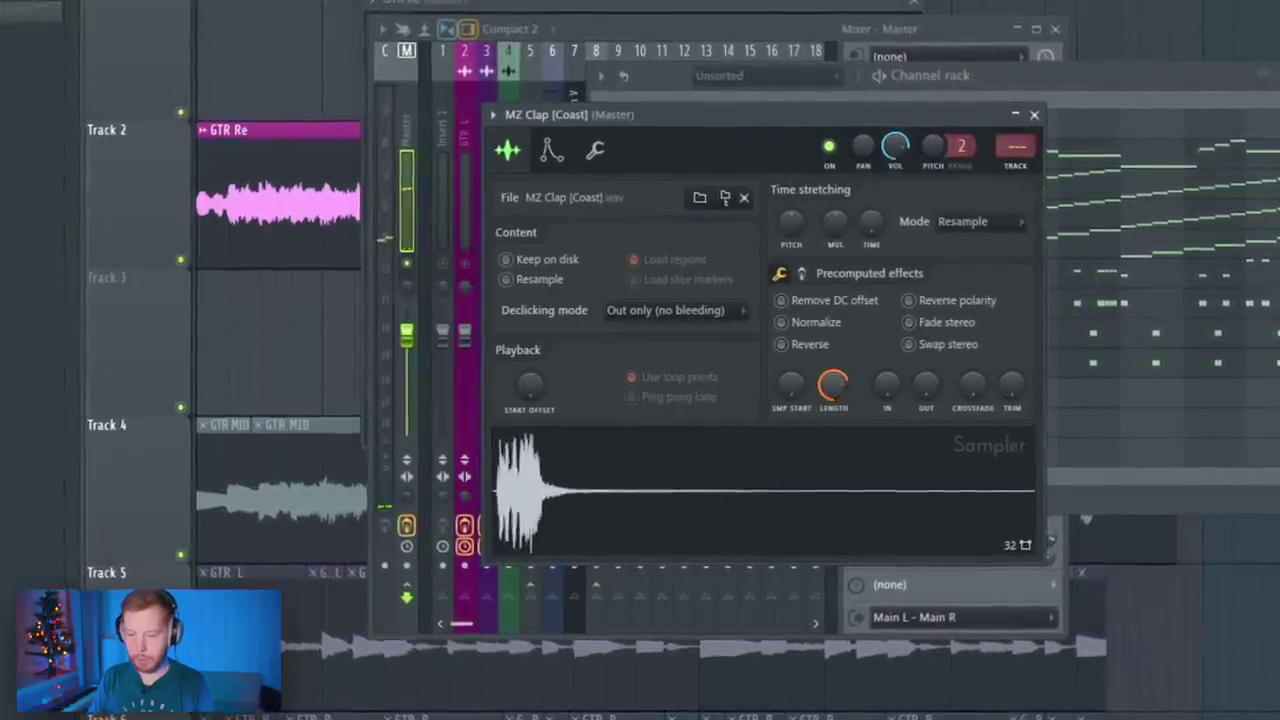
{"action": "left_click", "coordinate": [1125, 95]}
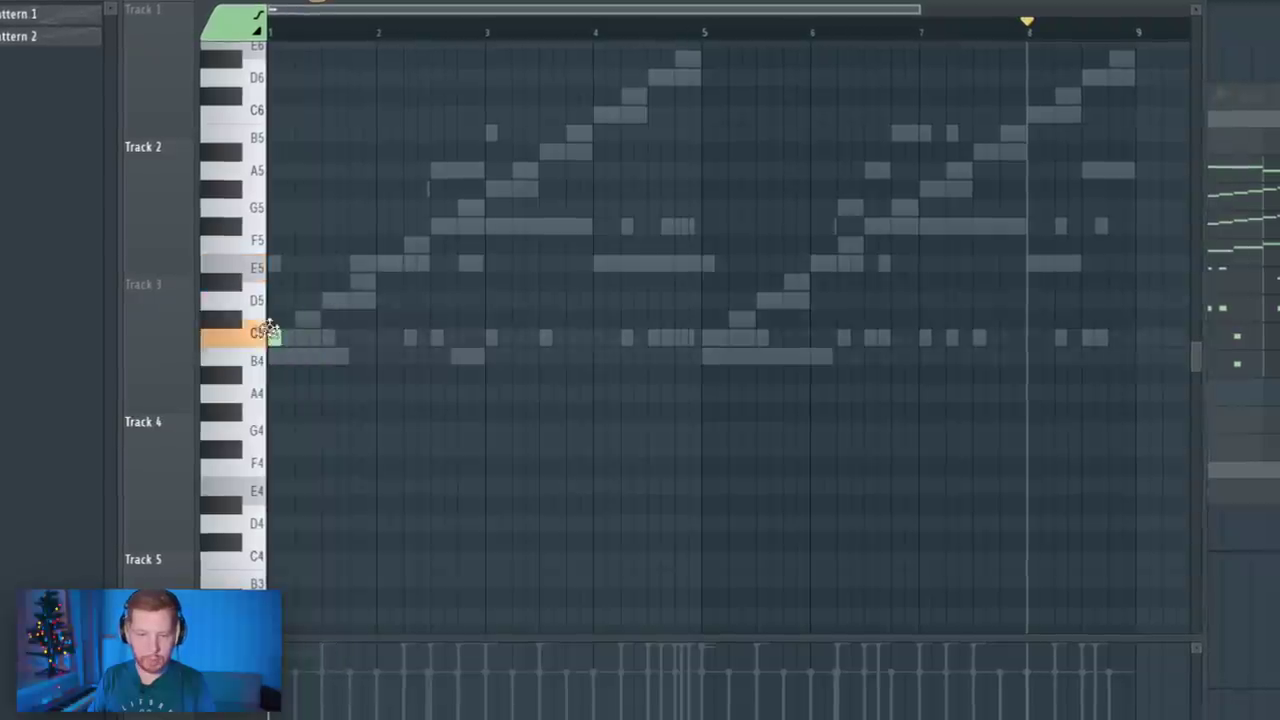
- Place short C5 notes for the MZ Snare [Chanel] across bars 1 to 4, with lower velocities on the ghost hits
{"action": "scroll", "coordinate": [989, 374], "scroll_direction": "up", "scroll_amount": 4}
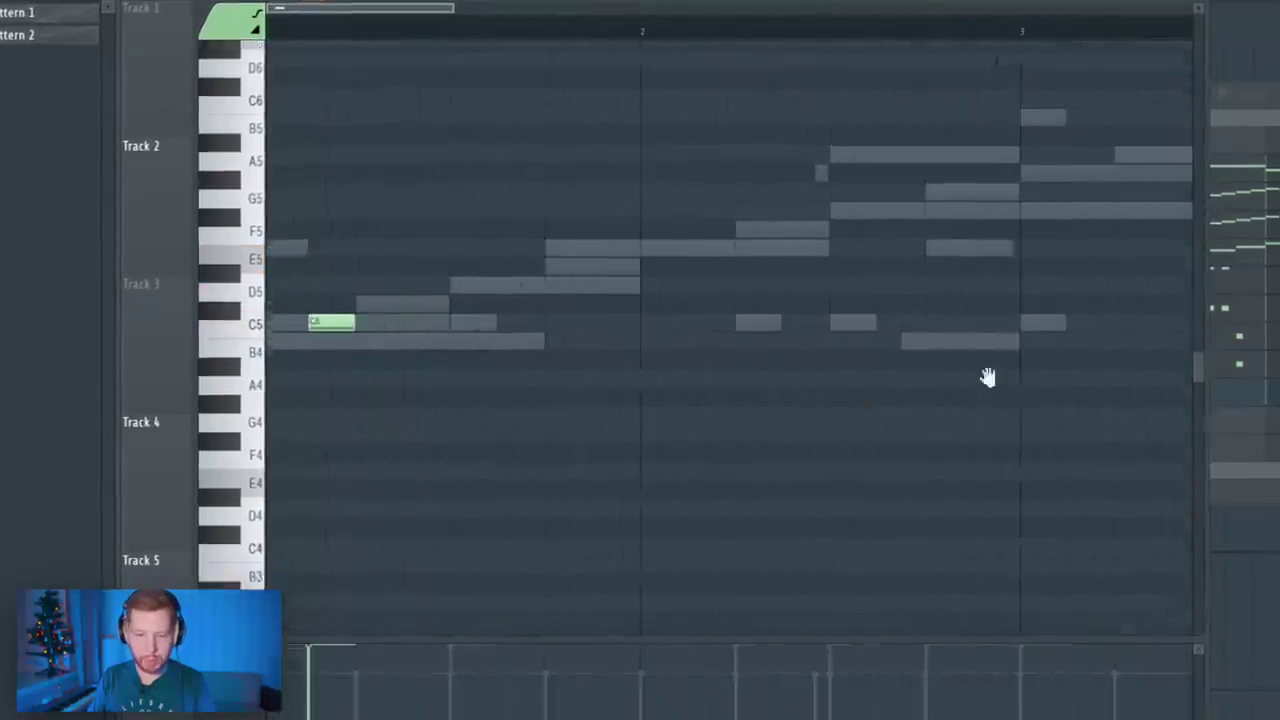
{"action": "scroll", "coordinate": [700, 300], "scroll_direction": "down", "scroll_amount": 2}
{"action": "key", "text": "space"}
{"action": "left_click", "coordinate": [466, 283]}
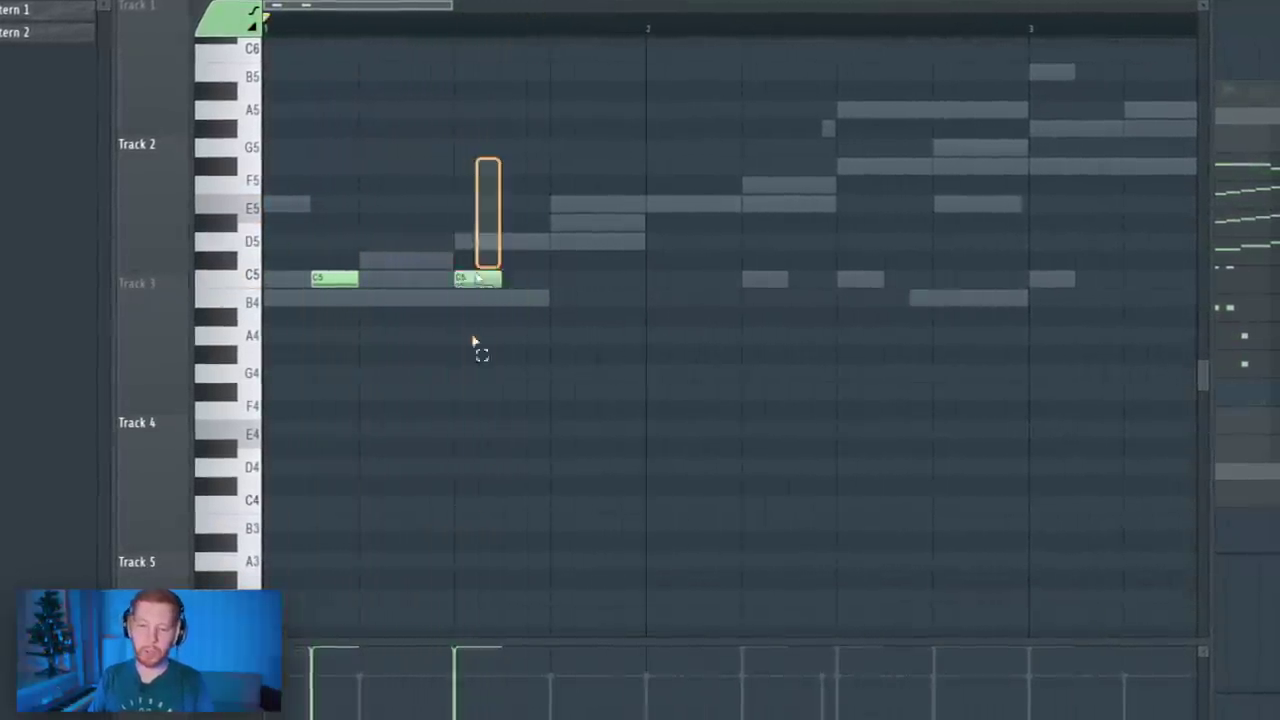
{"action": "scroll", "coordinate": [315, 217], "scroll_direction": "down", "scroll_amount": 3}
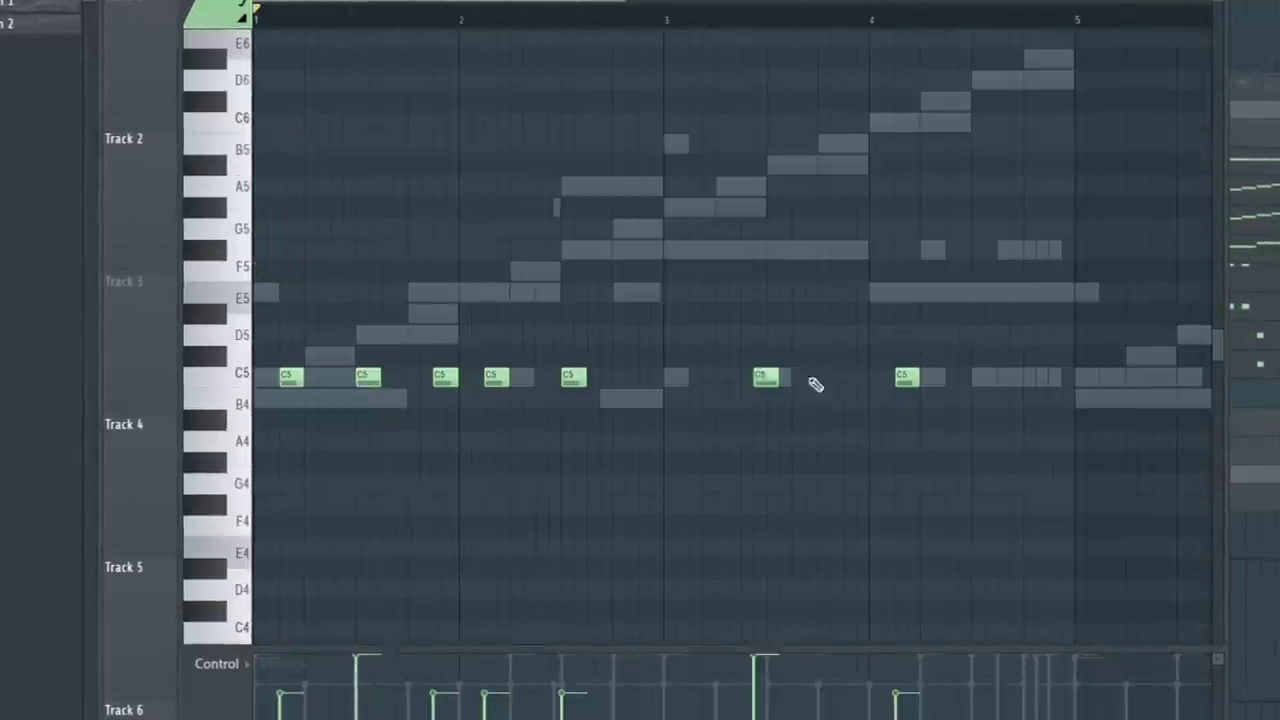
- Place short off-beat C5 notes for the MZ Snare [Clean] across bars 1 to 4
{"action": "scroll", "coordinate": [850, 378], "scroll_direction": "up", "scroll_amount": 2}
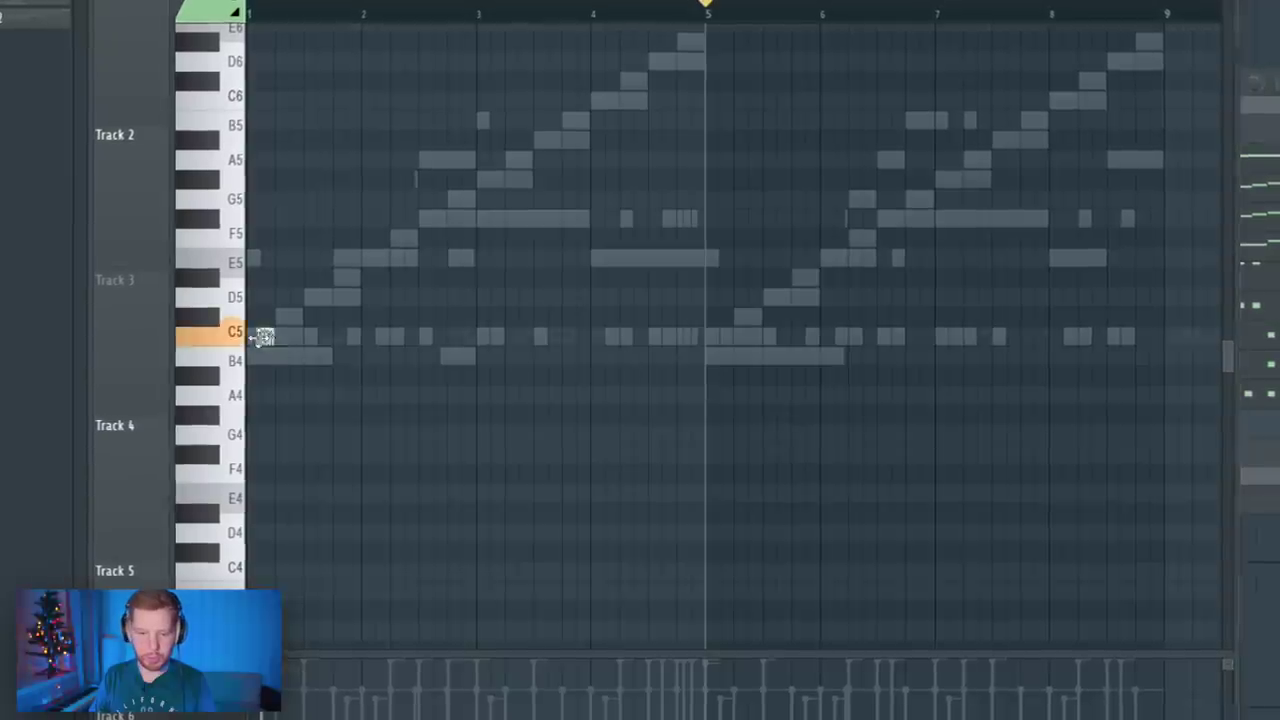
{"action": "scroll", "coordinate": [262, 336], "scroll_direction": "up", "scroll_amount": 3}
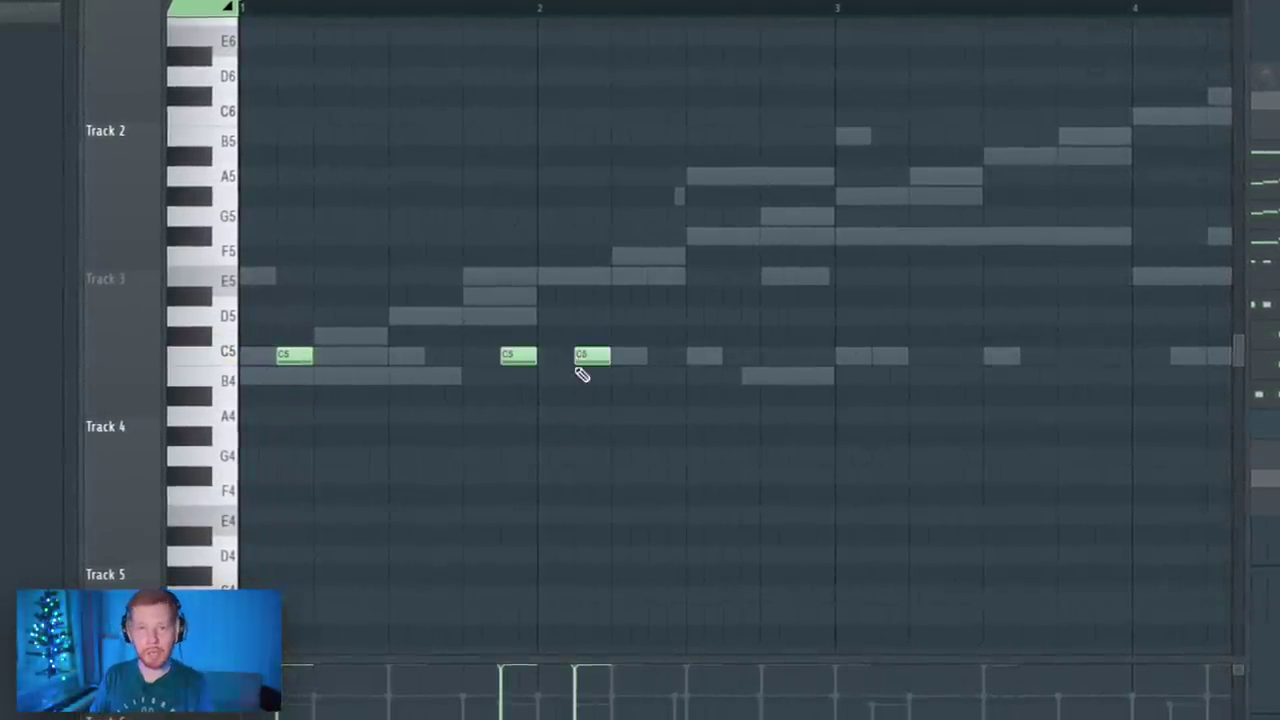
{"action": "scroll", "coordinate": [633, 365], "scroll_direction": "down", "scroll_amount": 2}
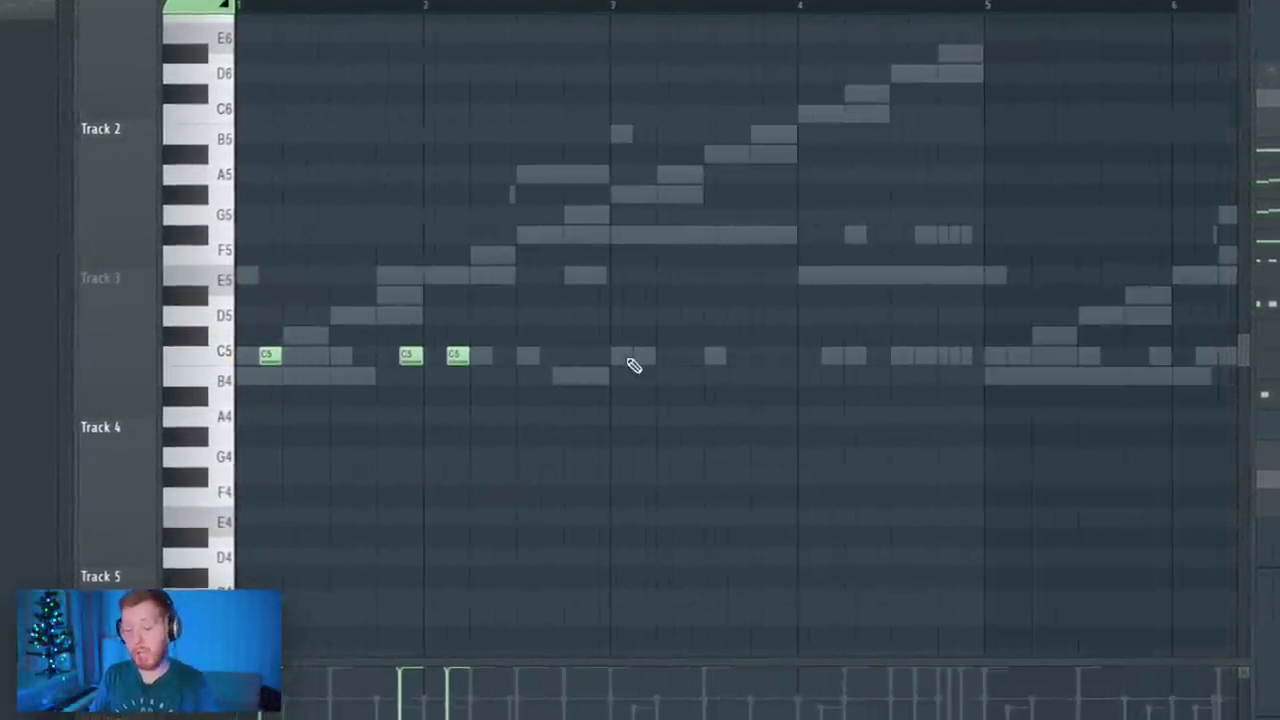
{"action": "left_click", "coordinate": [645, 356]}
{"action": "left_click", "coordinate": [828, 358]}
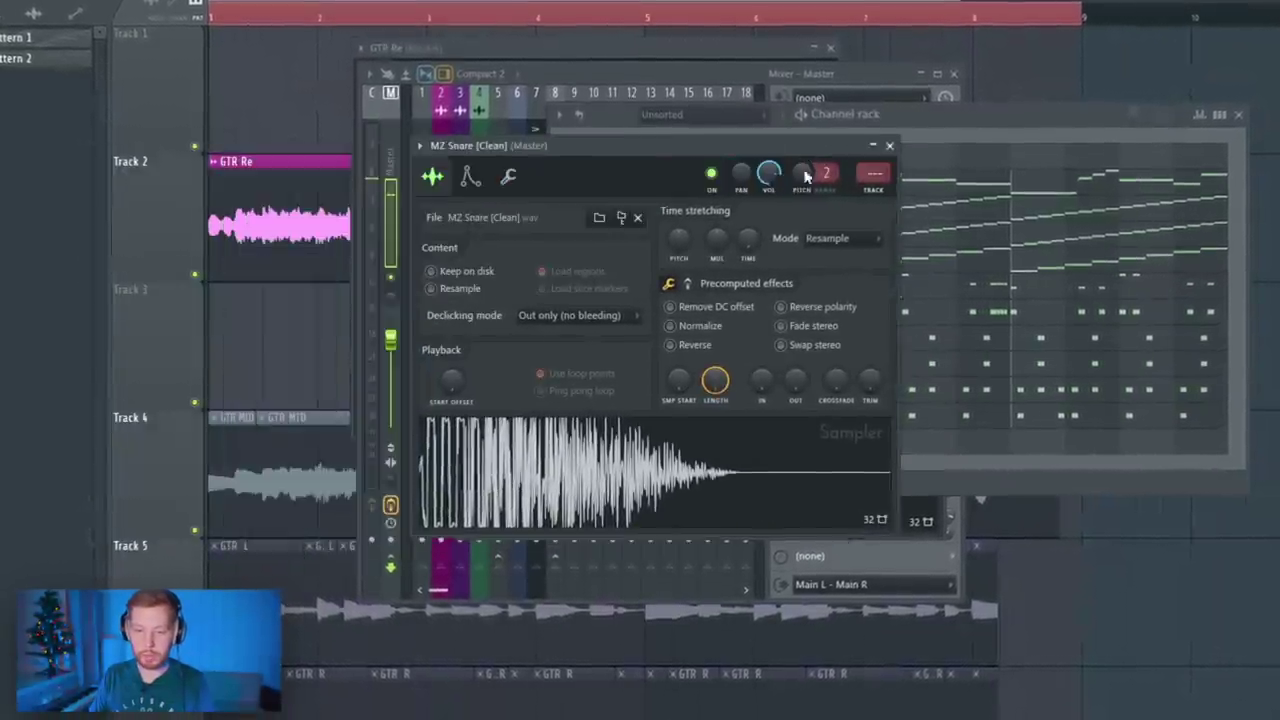
- Add a fade-out to the MZ Snare [Clean] sample and try normalizing it
{"action": "left_click_drag", "start_coordinate": [795, 380], "coordinate": [800, 400]}
{"action": "left_click", "coordinate": [672, 325]}
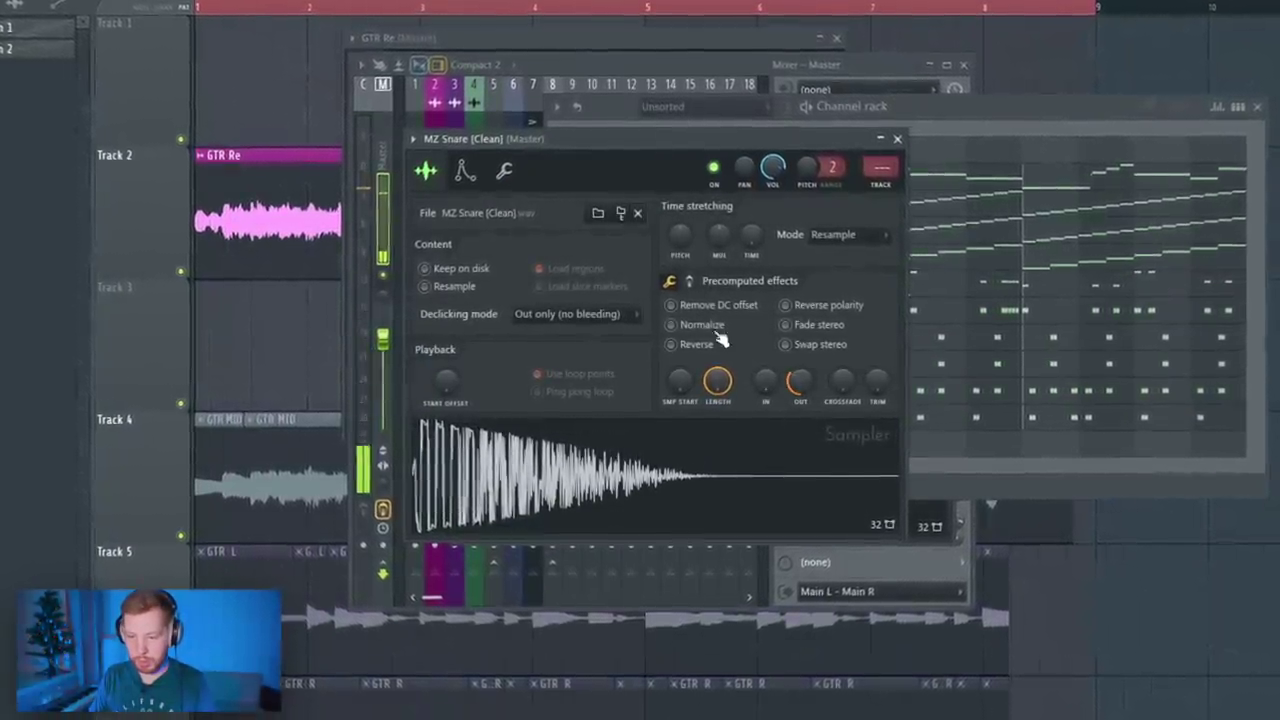
{"action": "left_click", "coordinate": [670, 280]}
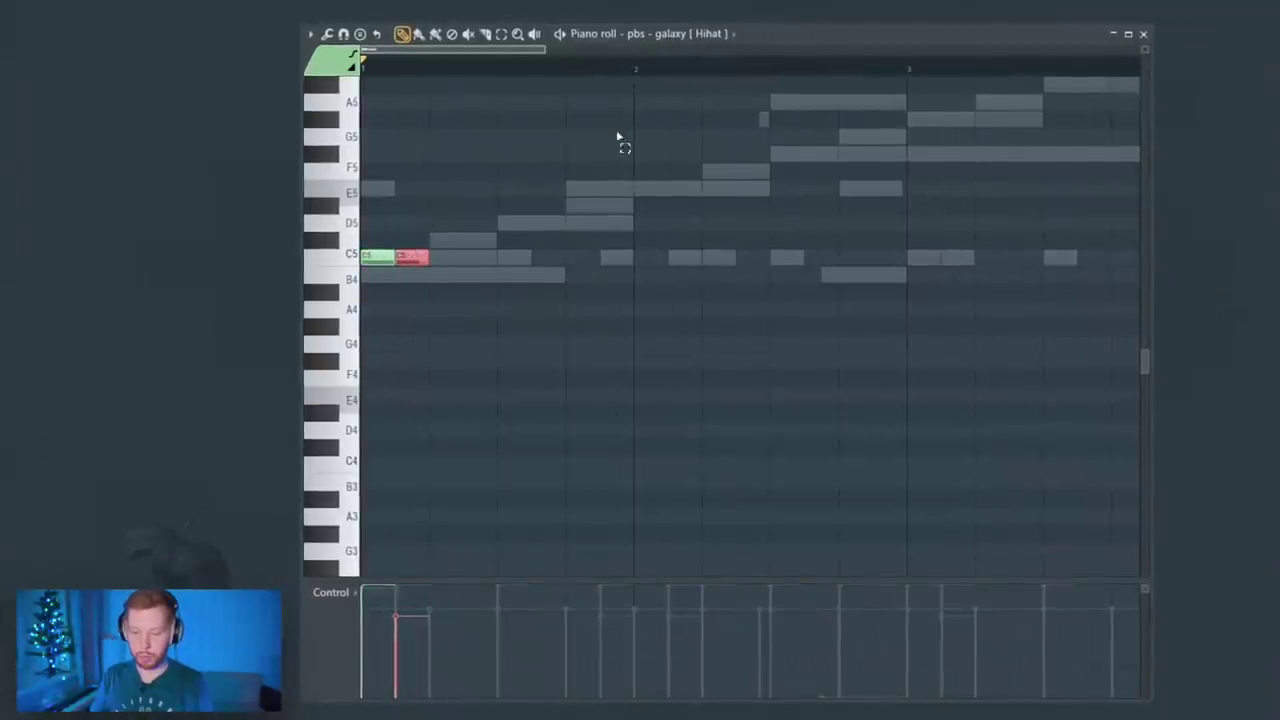
- Set the snap to 1/3 step and add a fast roll of three G#4 hi-hat notes on the last beat of bar 2
{"action": "scroll", "coordinate": [380, 366], "scroll_direction": "down", "scroll_amount": 5, "text": "ctrl"}
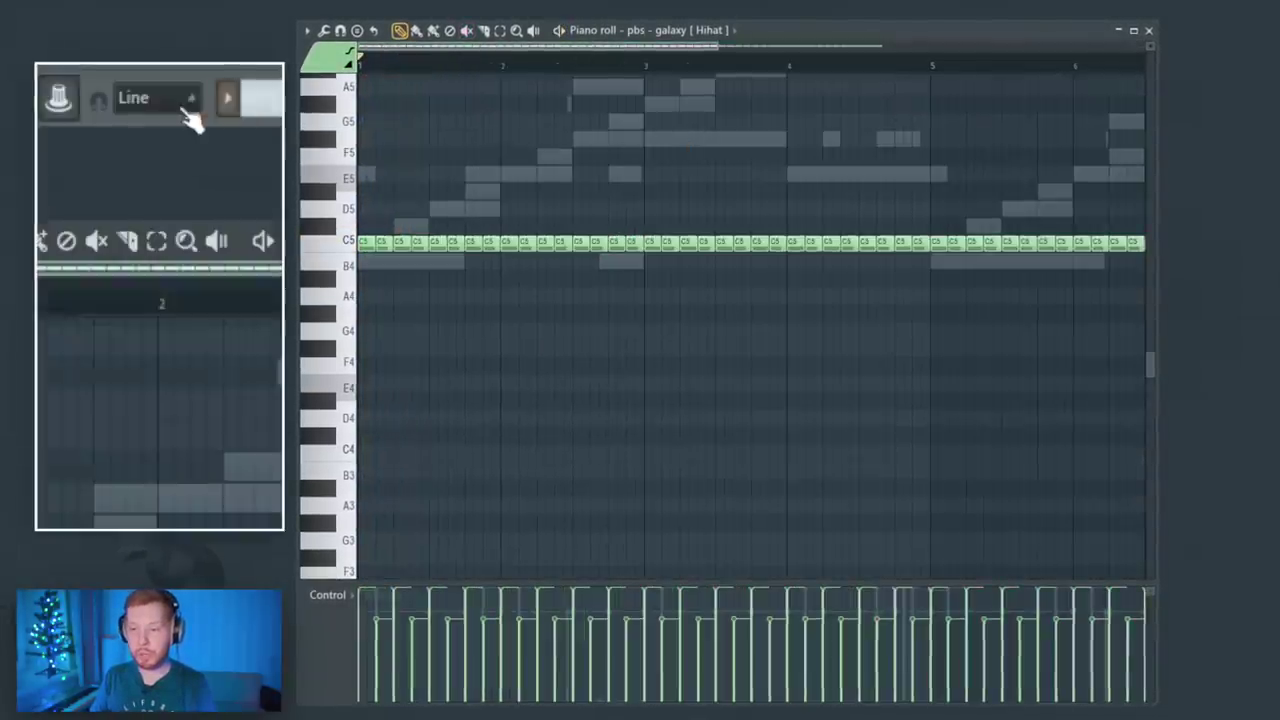
{"action": "left_click", "coordinate": [518, 2]}
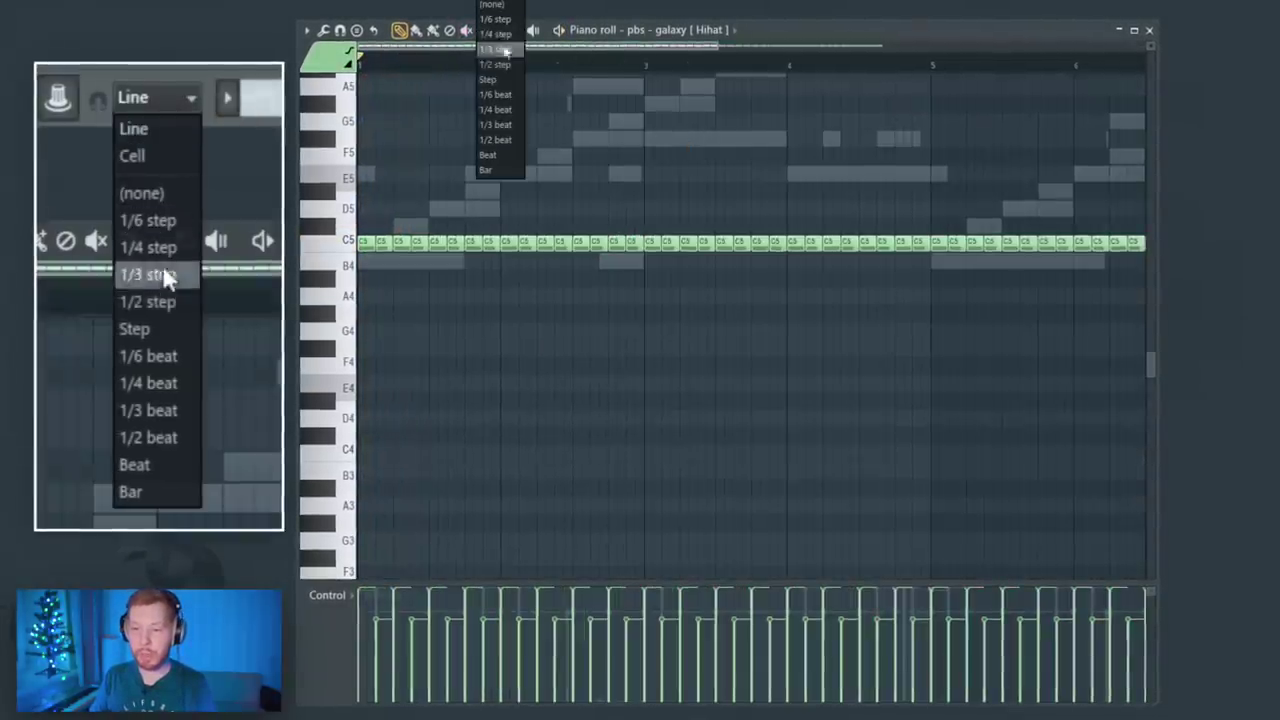
{"action": "left_click", "coordinate": [492, 50]}
{"action": "scroll", "coordinate": [466, 346], "scroll_direction": "up", "scroll_amount": 3, "text": "ctrl"}
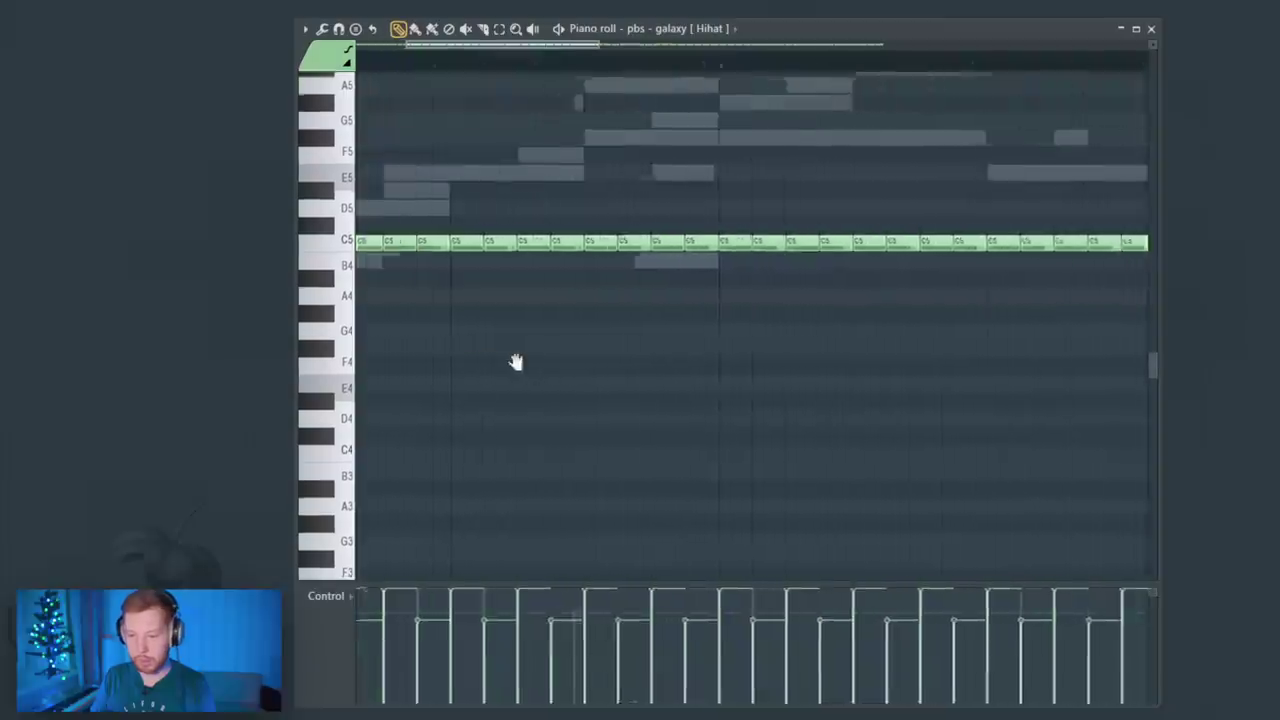
{"action": "left_click", "coordinate": [616, 308]}
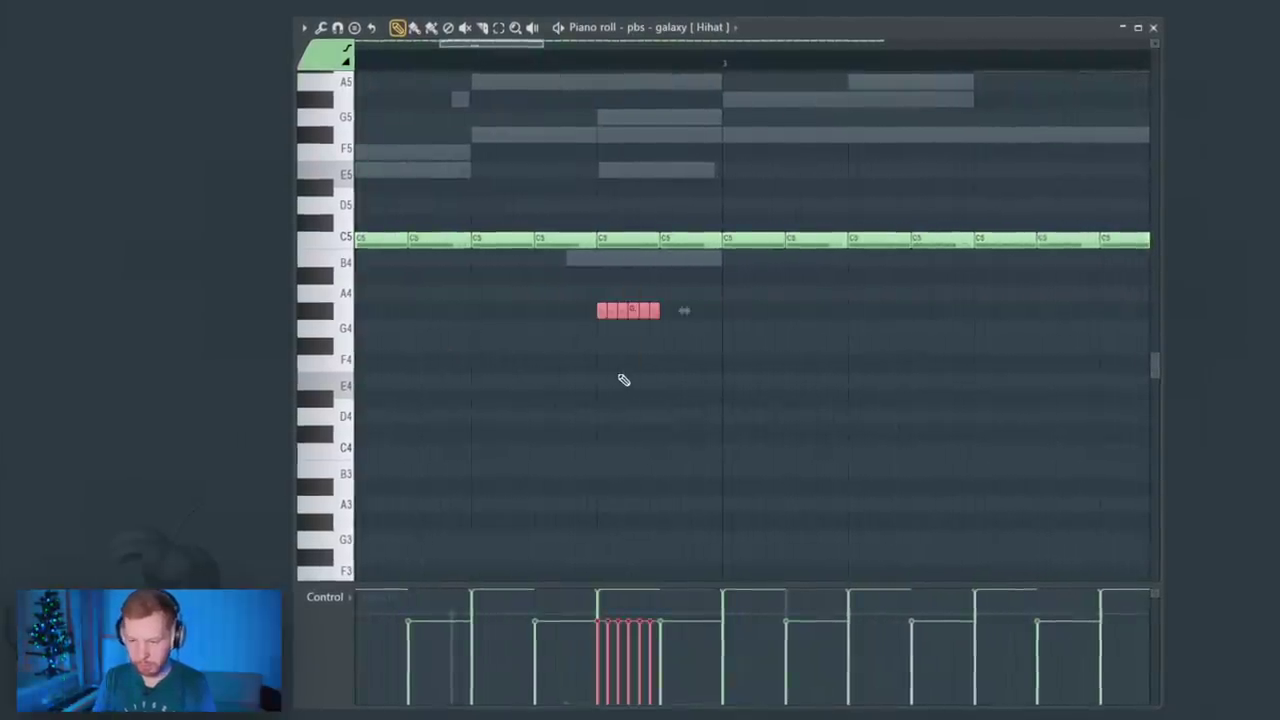
{"action": "scroll", "coordinate": [623, 380], "scroll_direction": "up", "scroll_amount": 1, "text": "ctrl"}
{"action": "scroll", "coordinate": [694, 200], "scroll_direction": "down", "scroll_amount": 3, "text": "ctrl"}
- Add another fast roll of three A4 hi-hat notes near the end of bar 3
{"action": "left_click", "coordinate": [878, 292]}
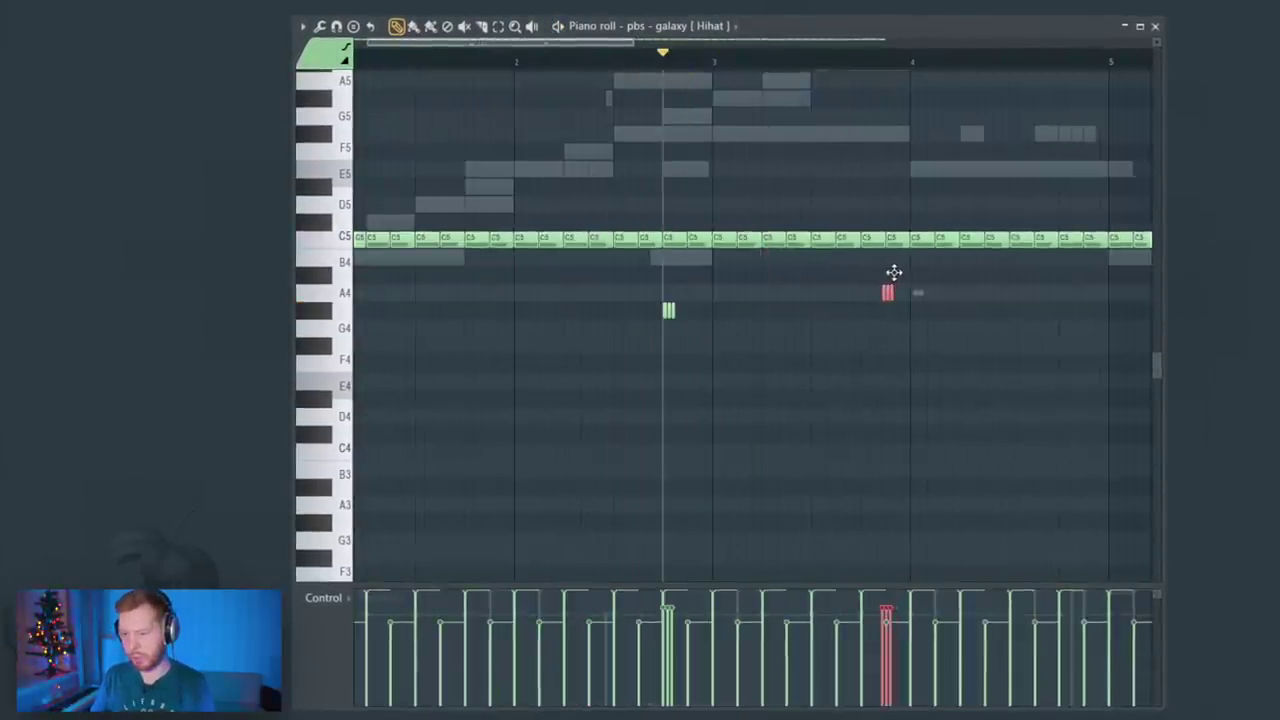
{"action": "scroll", "coordinate": [879, 334], "scroll_direction": "up", "scroll_amount": 2, "text": "ctrl"}
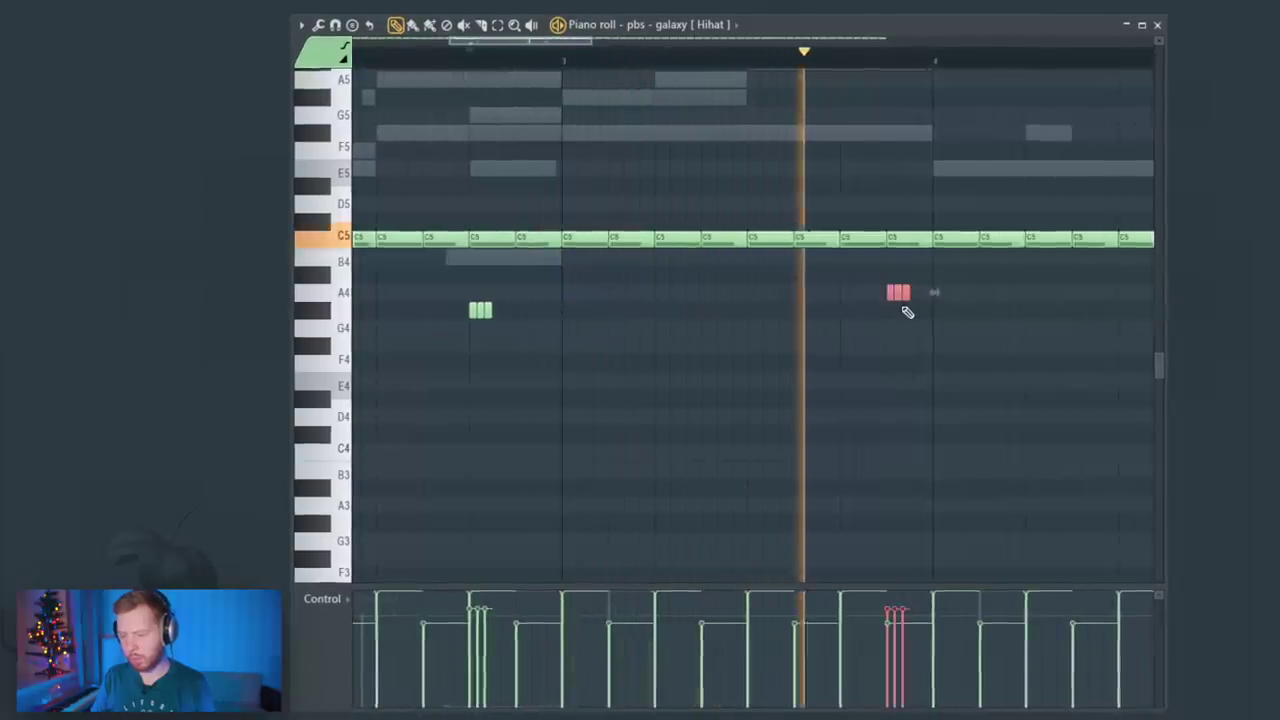
{"action": "scroll", "coordinate": [473, 375], "scroll_direction": "down", "scroll_amount": 2}
{"action": "scroll", "coordinate": [600, 443], "scroll_direction": "down", "scroll_amount": 2, "text": "ctrl"}
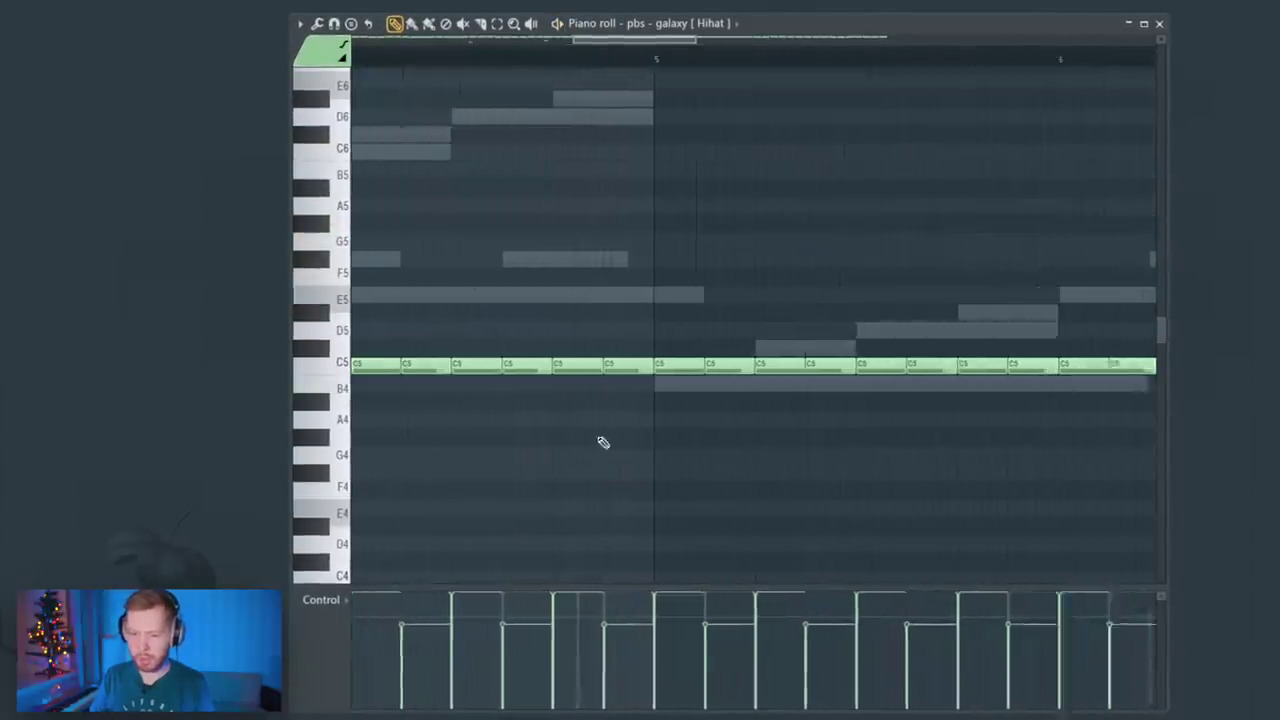
- Add more fast hi-hat rolls on A4 in bars 4 to 8, plus a single F4 note in bar 8
{"action": "scroll", "coordinate": [643, 403], "scroll_direction": "down", "scroll_amount": 2}
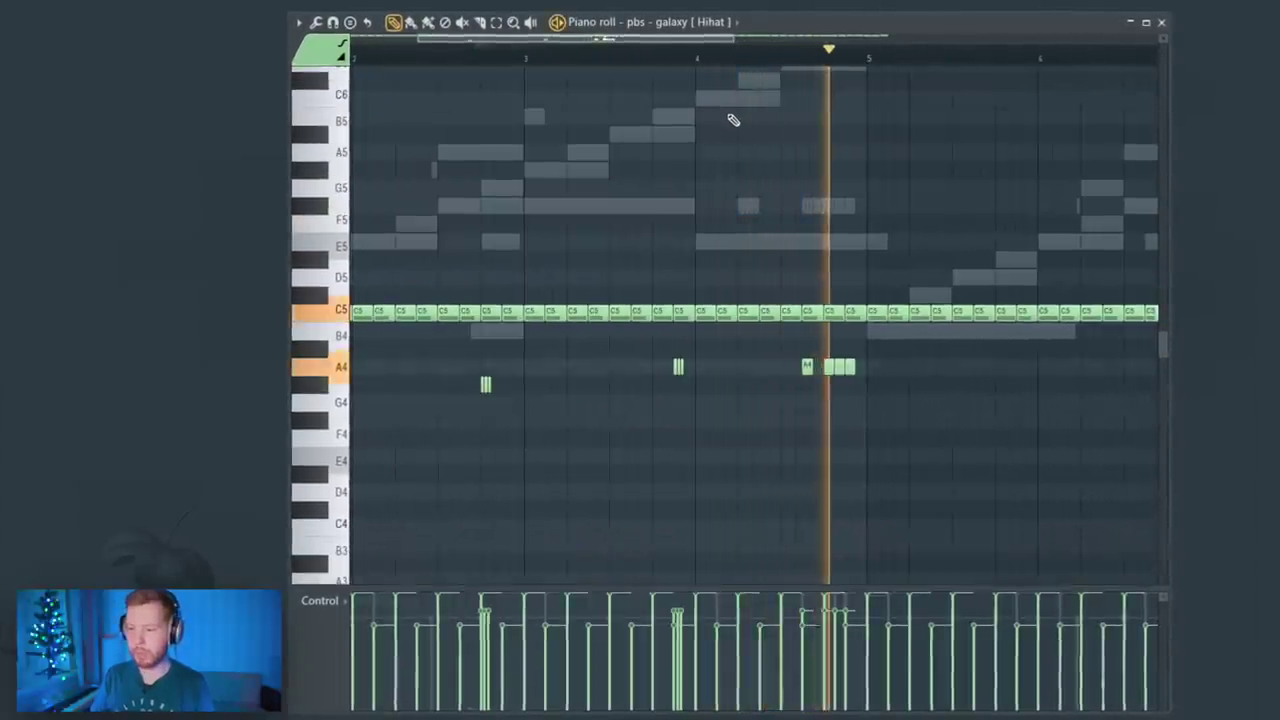
{"action": "scroll", "coordinate": [1003, 520], "scroll_direction": "up", "scroll_amount": 2, "text": "ctrl"}
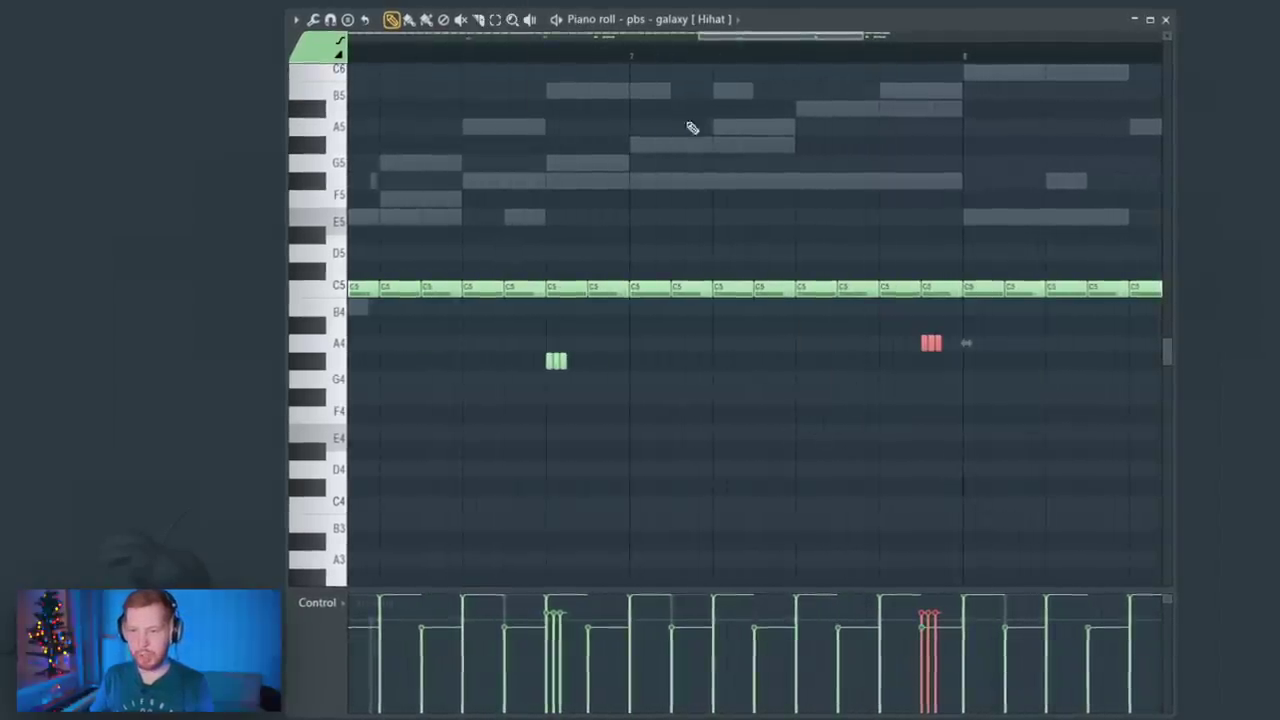
{"action": "scroll", "coordinate": [850, 343], "scroll_direction": "up", "scroll_amount": 2, "text": "ctrl"}
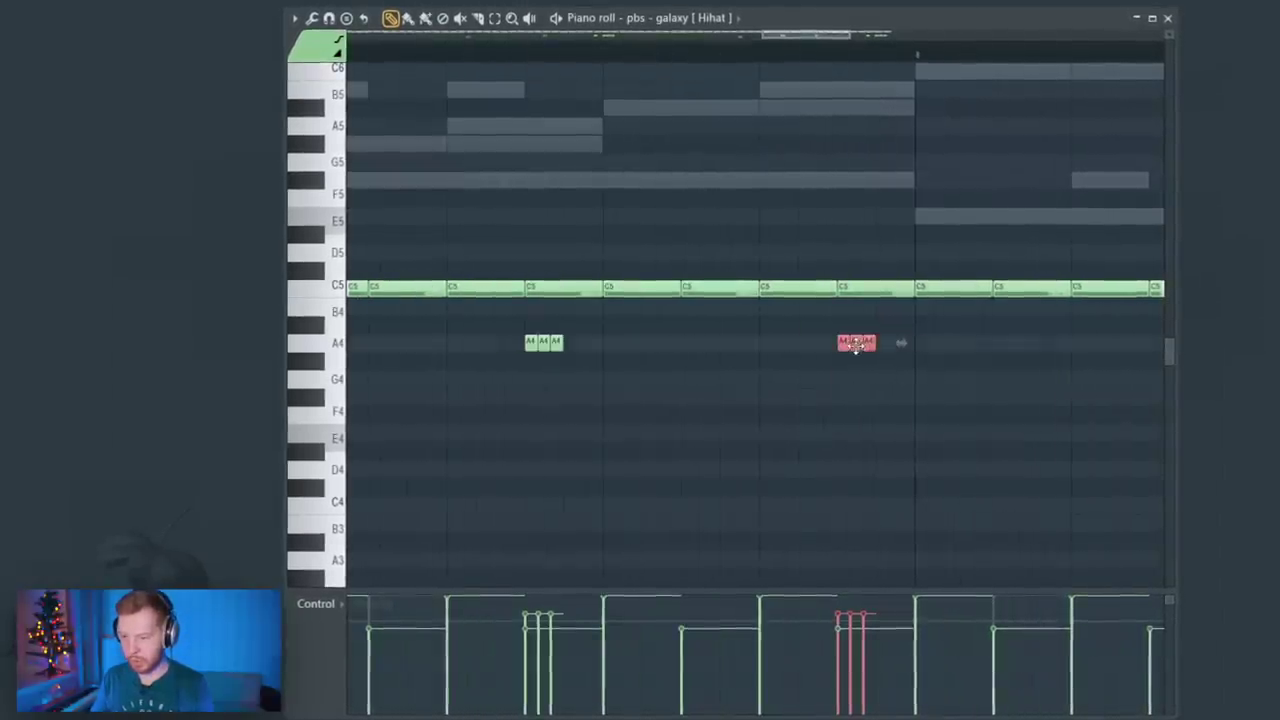
{"action": "left_click_drag", "start_coordinate": [647, 281], "coordinate": [777, 333]}
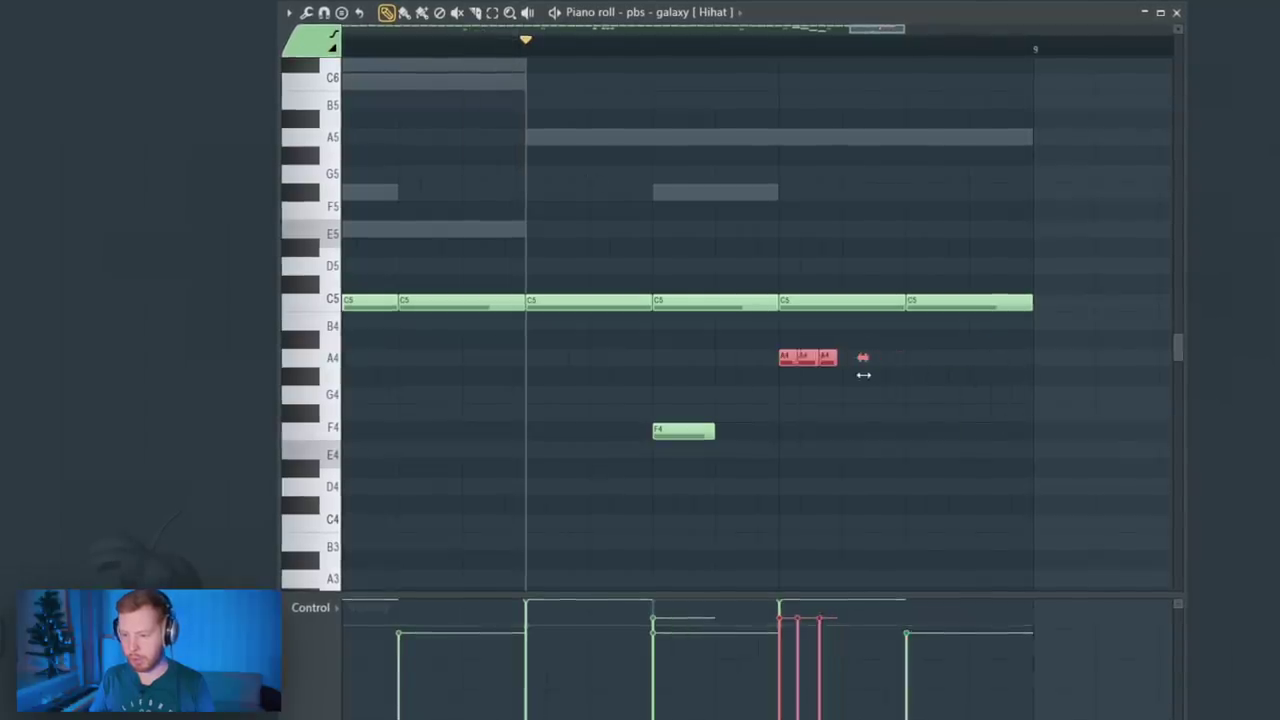
{"action": "key", "text": "F7"}
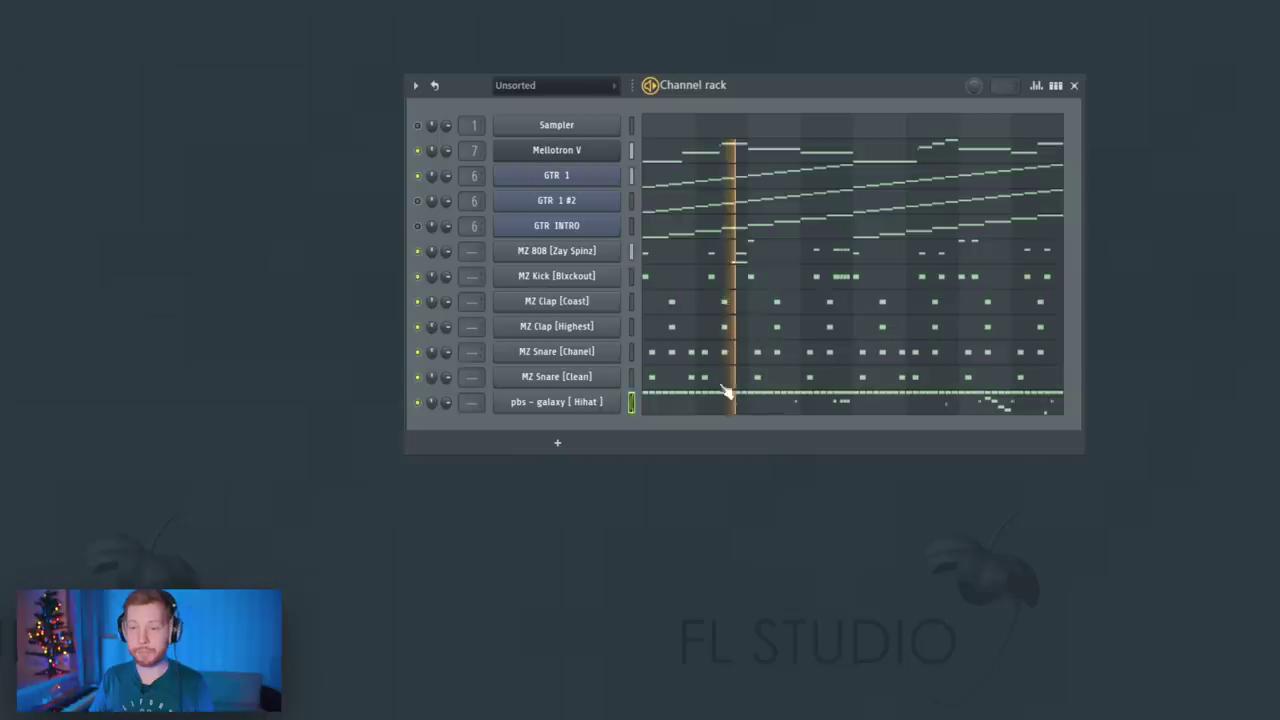
- Adjust the time shift in the miscellaneous settings of the pbs - galaxy [Hihat] channel
{"action": "left_click", "coordinate": [585, 404]}
{"action": "left_click", "coordinate": [297, 165]}
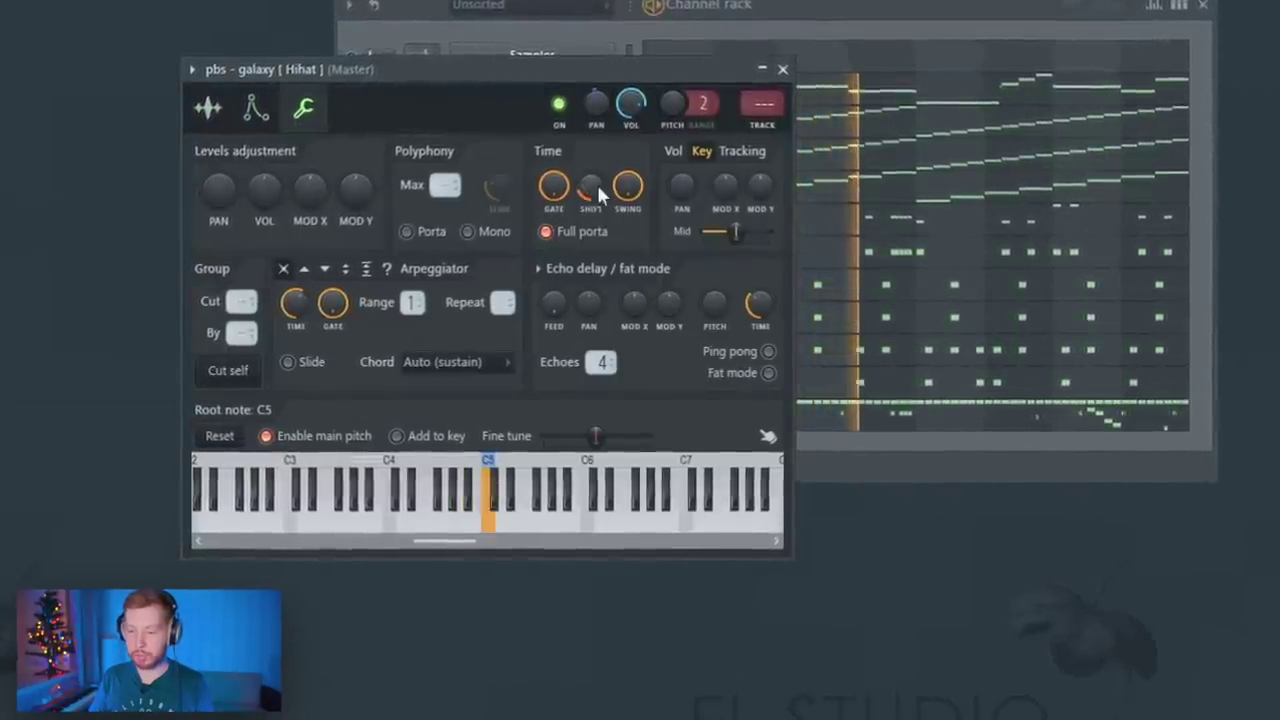
{"action": "key", "text": "Escape"}
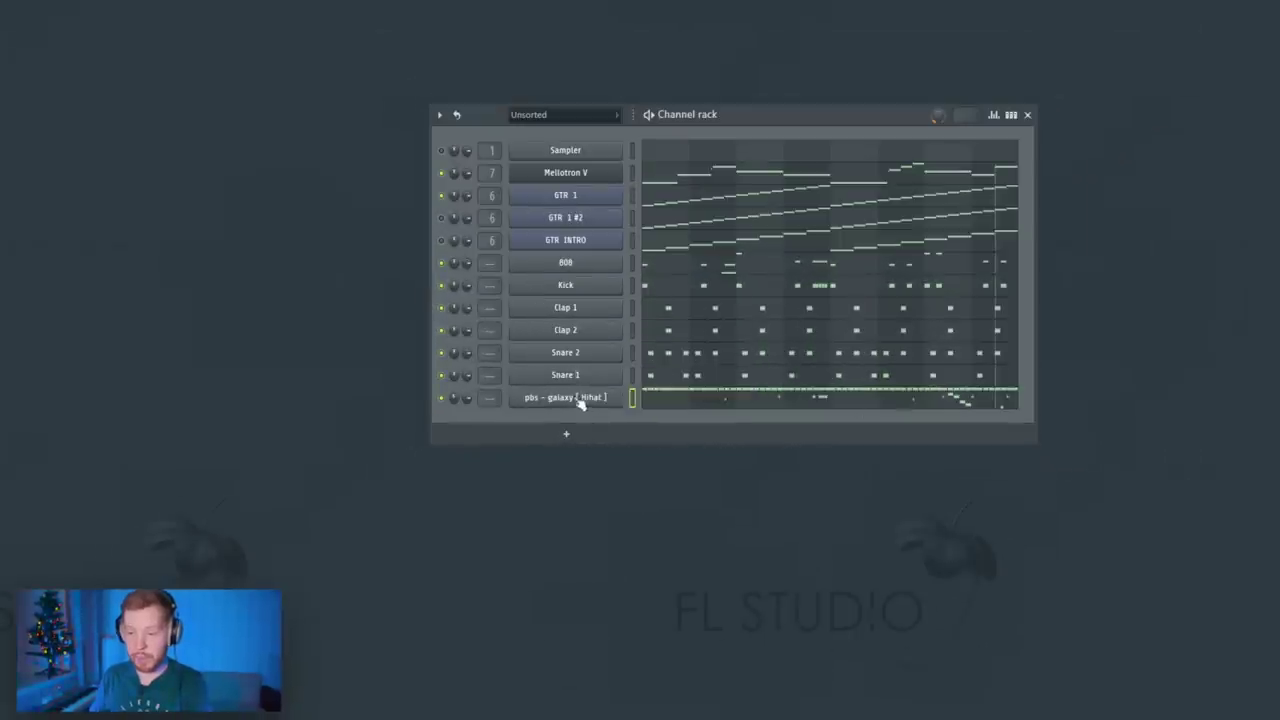
- Balance the mix by lowering the mixer faders of Insert 8, the 808, kick, claps, snares and hi-hat
{"action": "key", "text": "F9"}
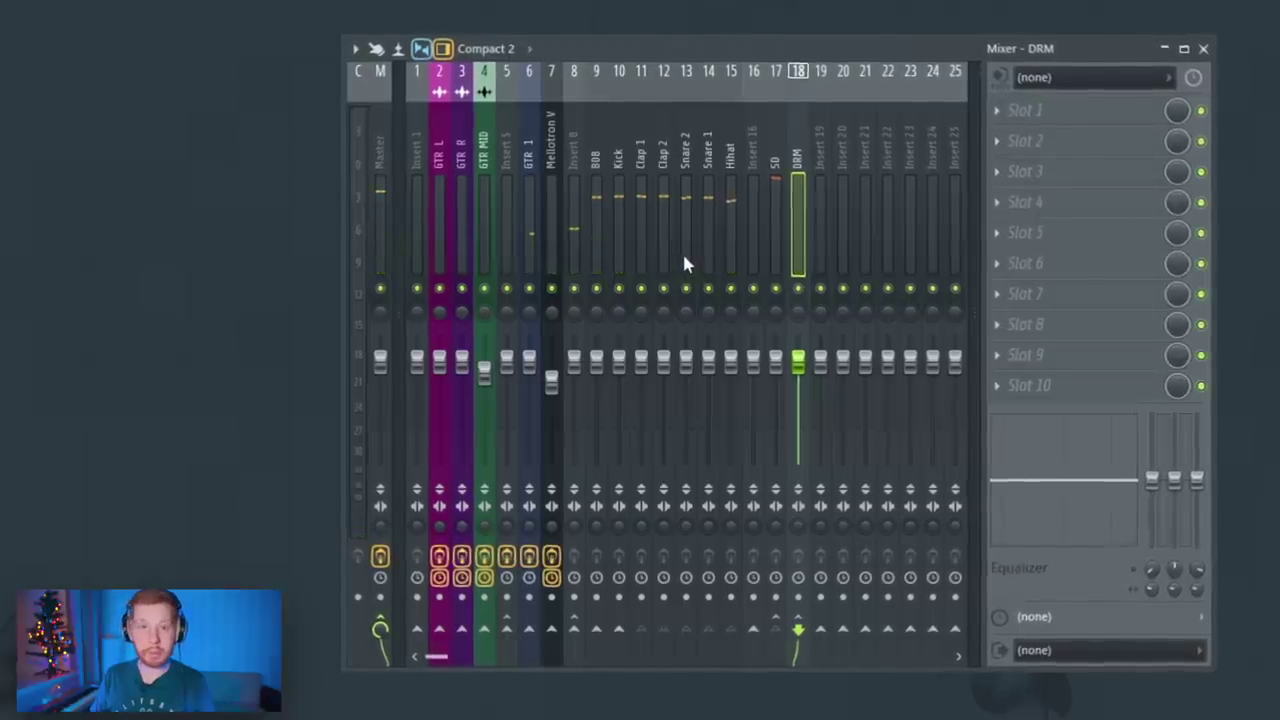
{"action": "left_click_drag", "start_coordinate": [574, 360], "coordinate": [596, 380]}
{"action": "left_click_drag", "start_coordinate": [618, 360], "coordinate": [641, 400]}
{"action": "left_click_drag", "start_coordinate": [664, 358], "coordinate": [664, 375]}
{"action": "left_click_drag", "start_coordinate": [687, 358], "coordinate": [733, 380]}
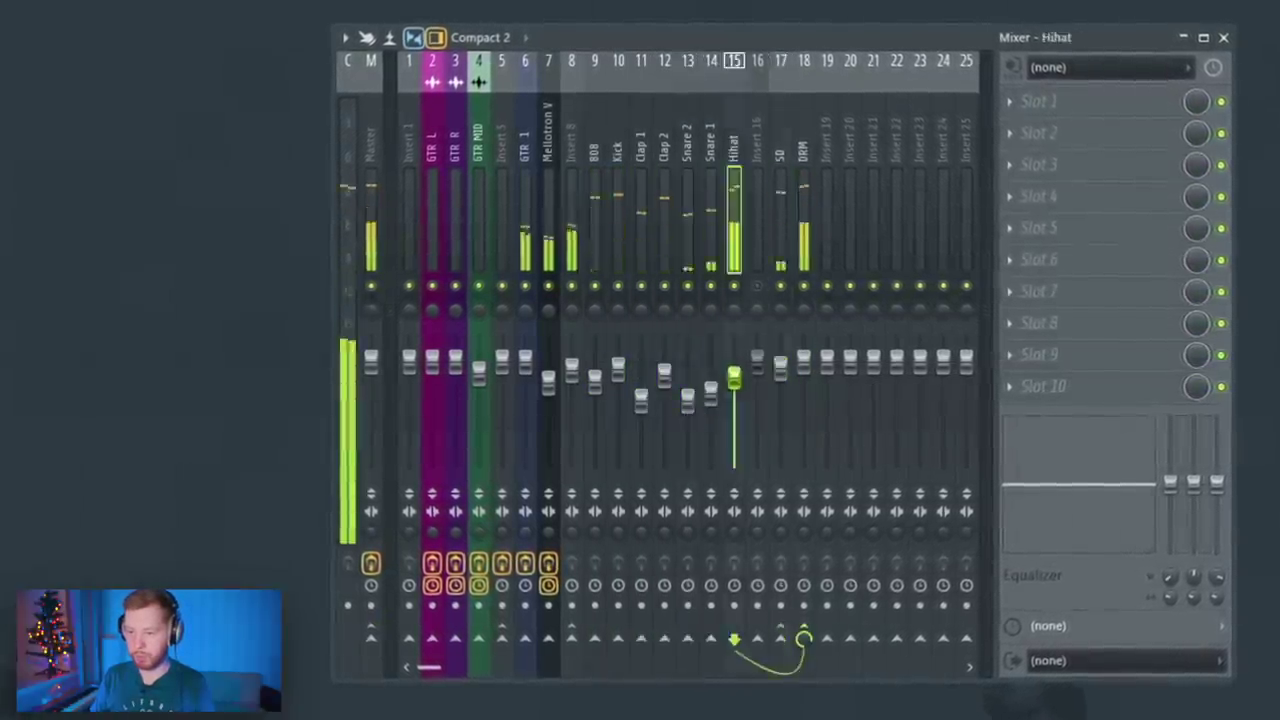
- Add GClip to the Master track with 2.9 dB gain, 27 % softness and a lowered clip threshold
{"action": "left_click", "coordinate": [802, 150]}
{"action": "left_click", "coordinate": [1037, 133]}
{"action": "left_click", "coordinate": [462, 413]}
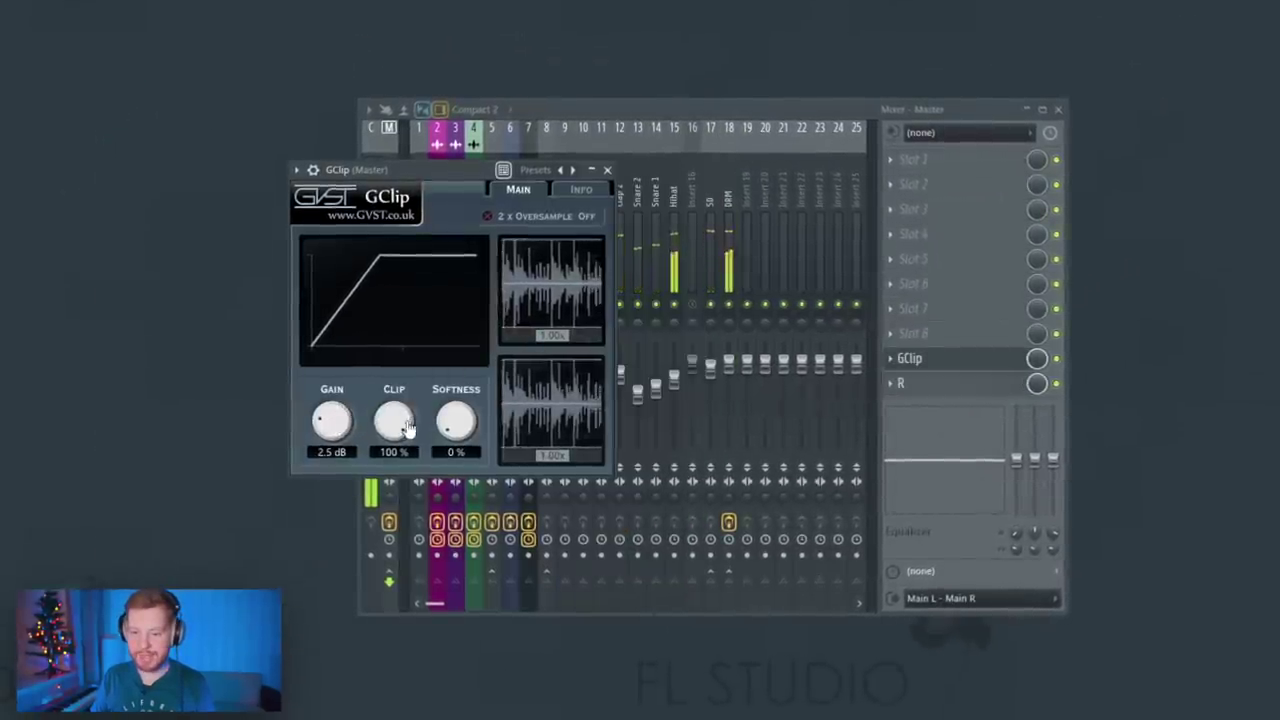
{"action": "left_click_drag", "start_coordinate": [455, 425], "coordinate": [455, 405]}
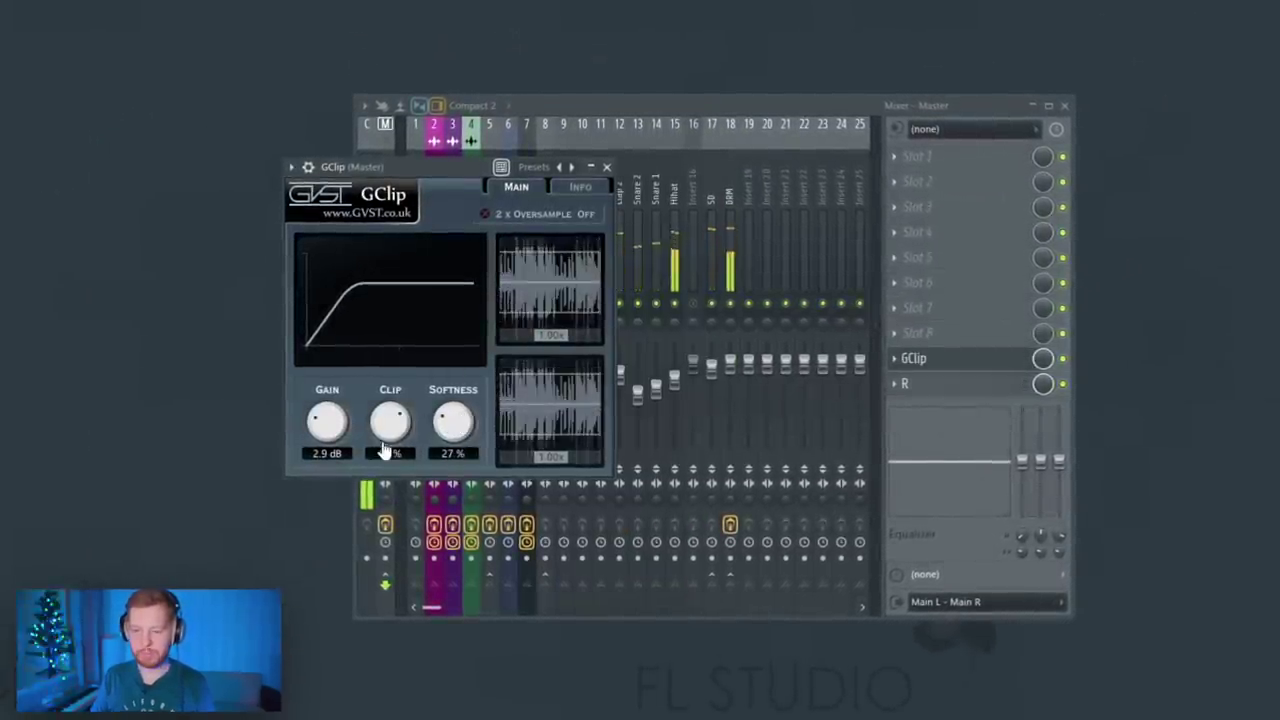
{"action": "left_click", "coordinate": [606, 167]}
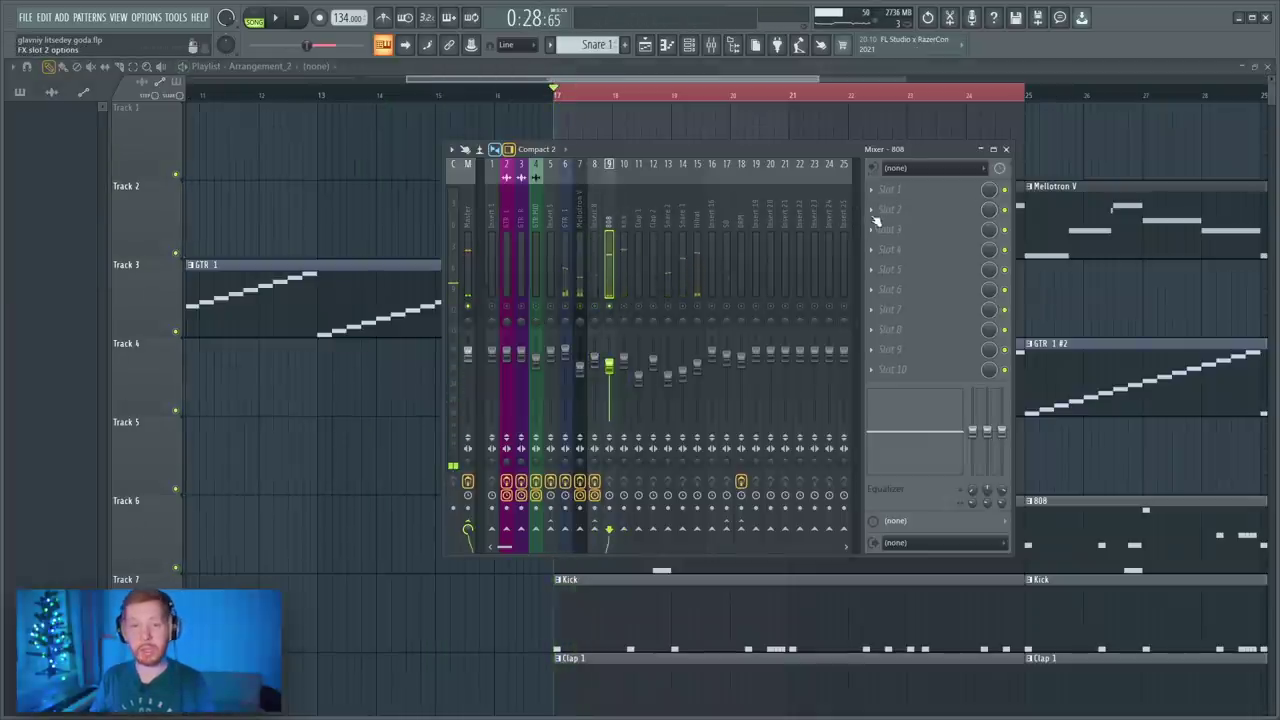
- Load Fruity Limiter in slot 2 of the 808 mixer track and create an automation clip for its gain
{"action": "left_click", "coordinate": [927, 225]}
{"action": "mouse_move", "coordinate": [900, 227]}
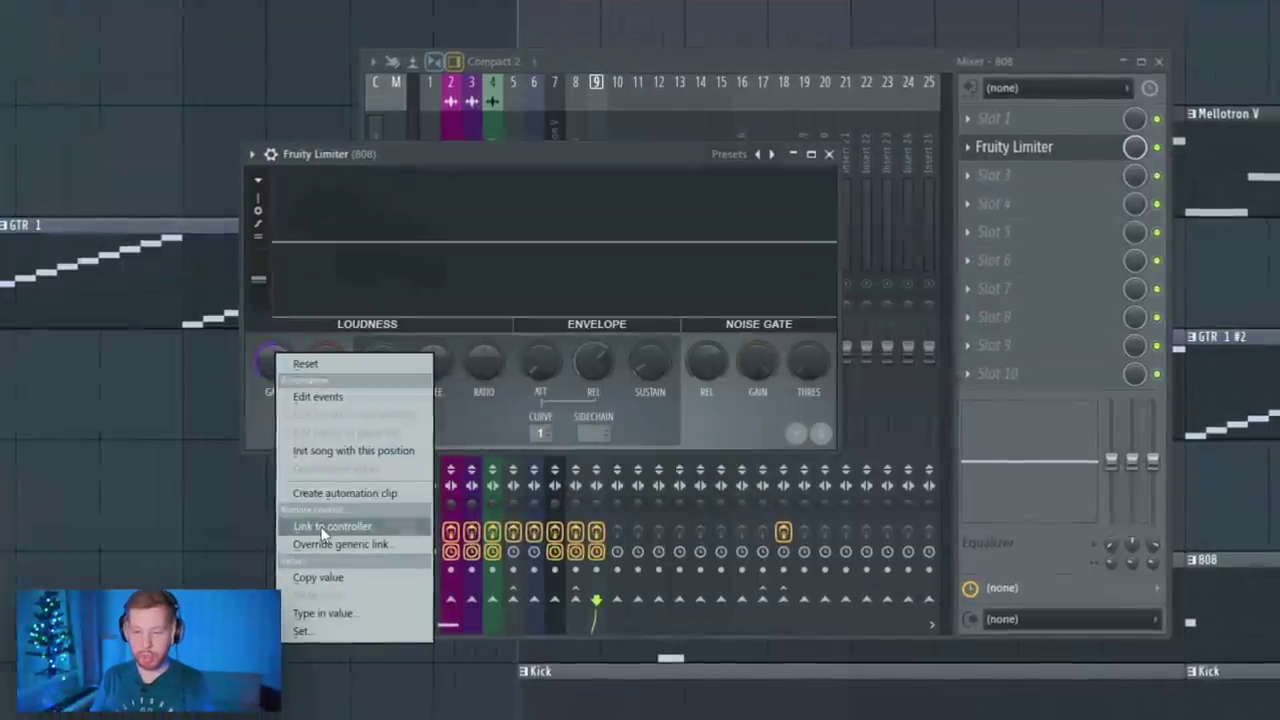
{"action": "left_click", "coordinate": [328, 493]}
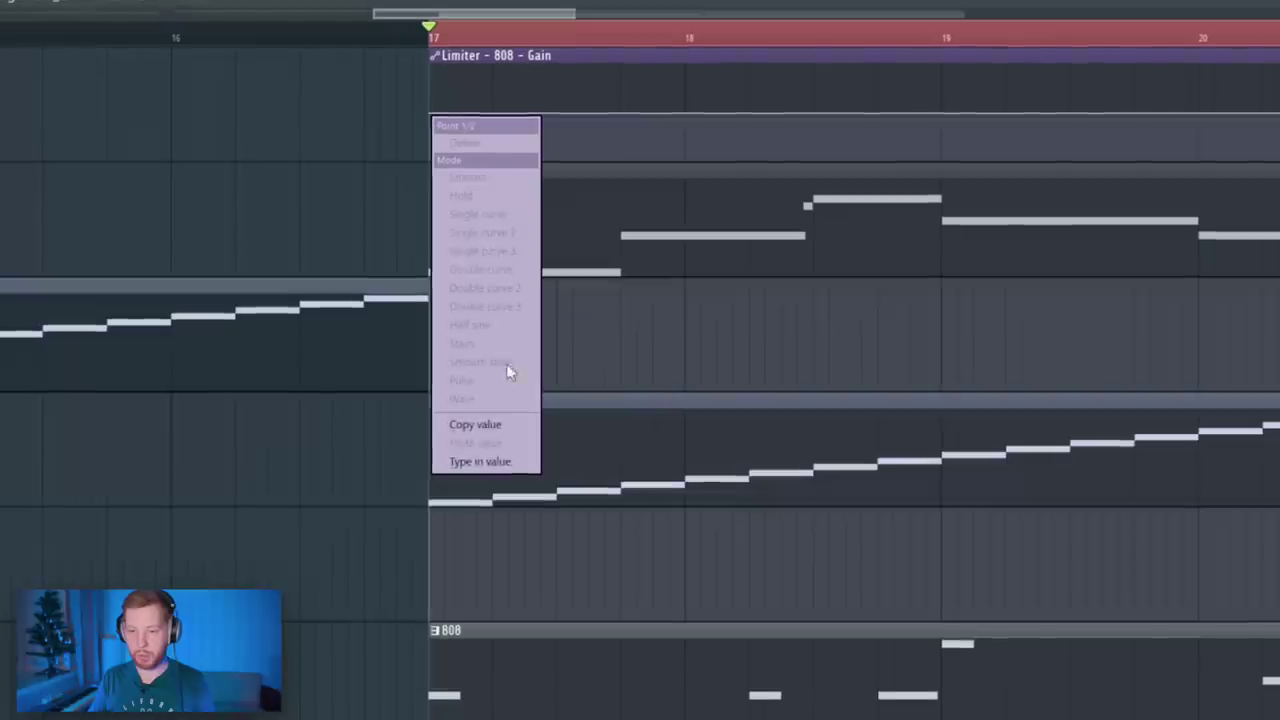
- Shape a short volume ramp at the start of the 808 limiter gain clip, pasting the copied 50% value into its end point
{"action": "left_click", "coordinate": [488, 425]}
{"action": "right_click", "coordinate": [458, 116]}
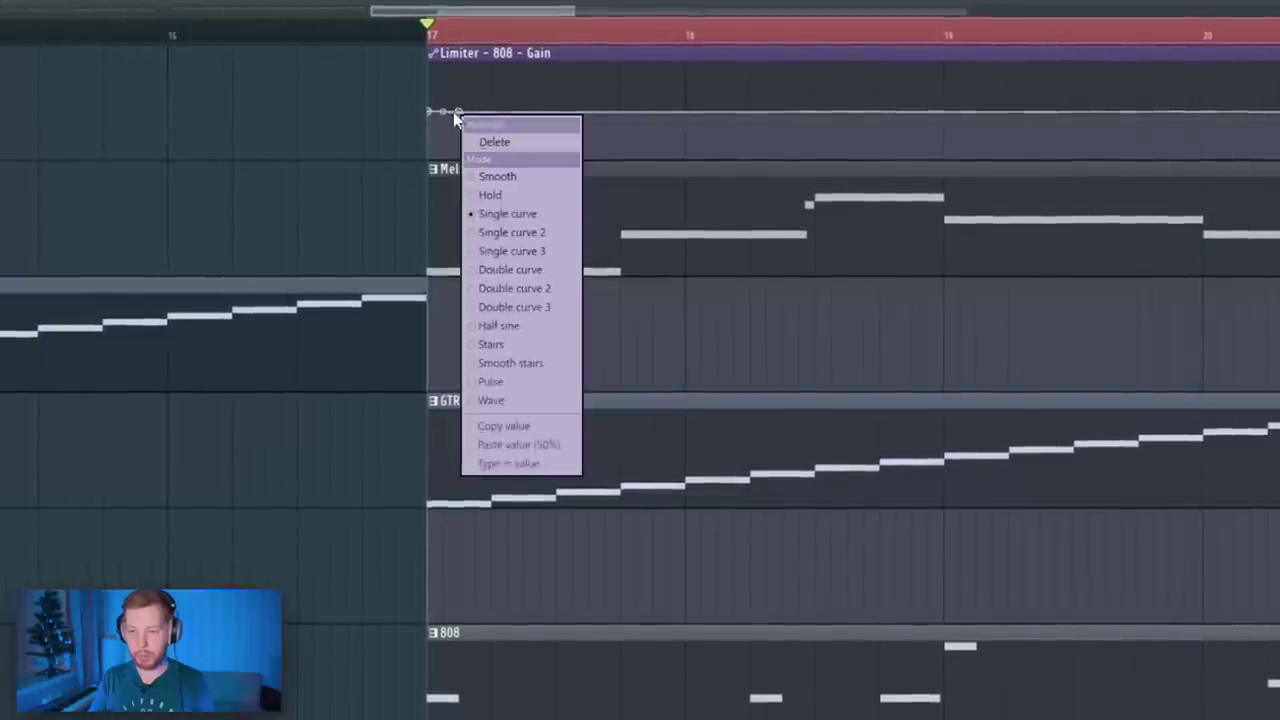
{"action": "left_click", "coordinate": [520, 443]}
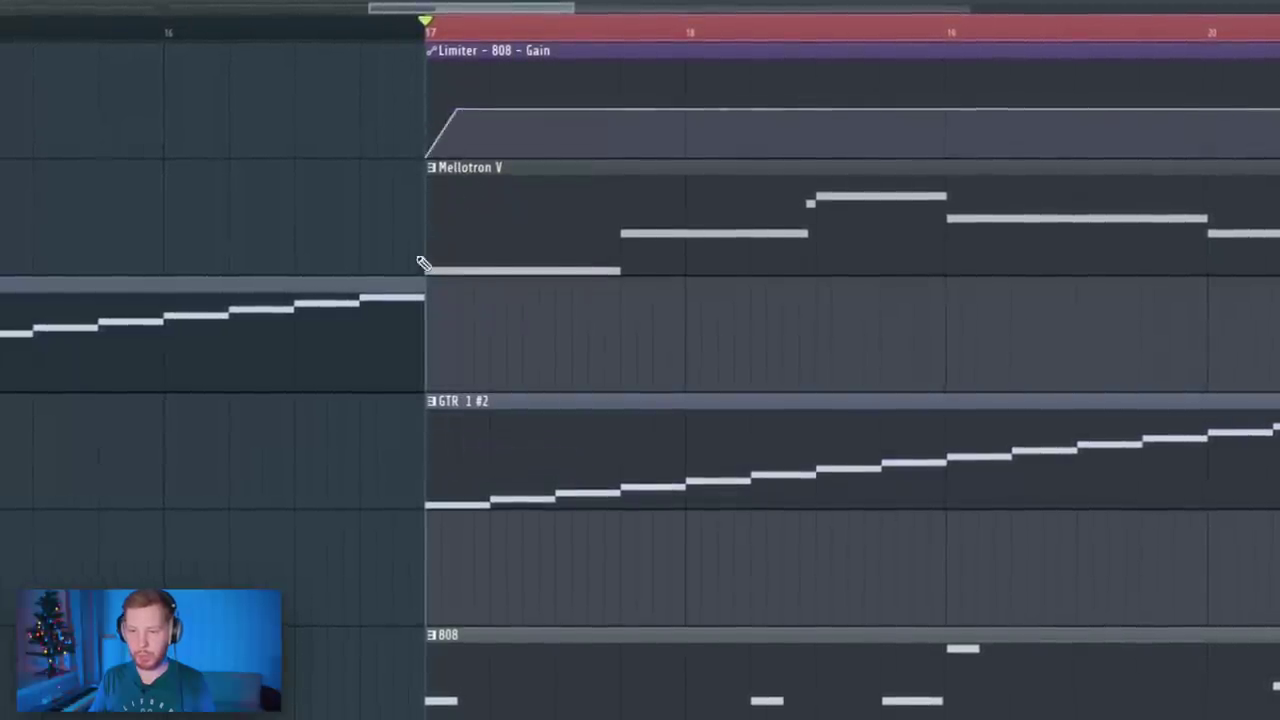
- Isolate the 808 and Kick mixer tracks for checking the sidechain
{"action": "scroll", "coordinate": [420, 263], "scroll_direction": "up", "scroll_amount": 3}
{"action": "key", "text": "F9"}
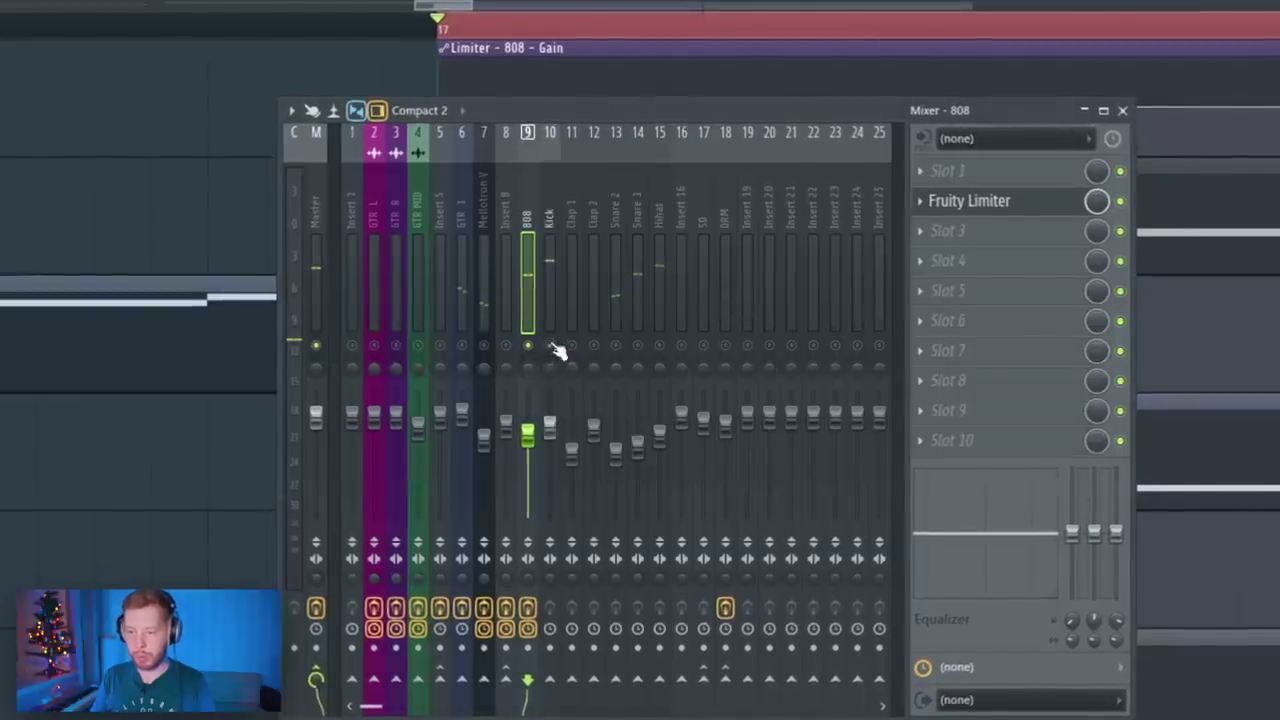
{"action": "key", "text": "F9"}
- Bend the 808 limiter gain ramp into a steep curve and shorten it while auditioning the playback
{"action": "scroll", "coordinate": [452, 223], "scroll_direction": "up", "scroll_amount": 2}
{"action": "key", "text": "space"}
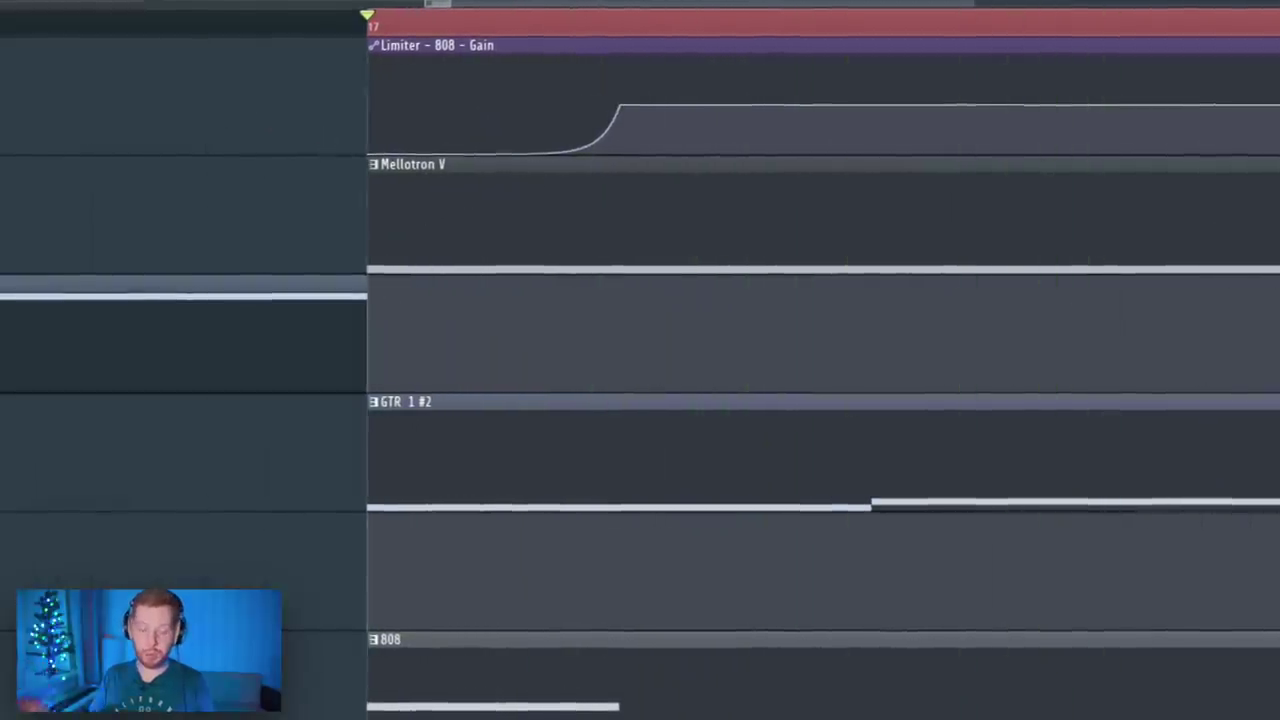
{"action": "scroll", "coordinate": [640, 223], "scroll_direction": "down", "scroll_amount": 2}
{"action": "key", "text": "space"}
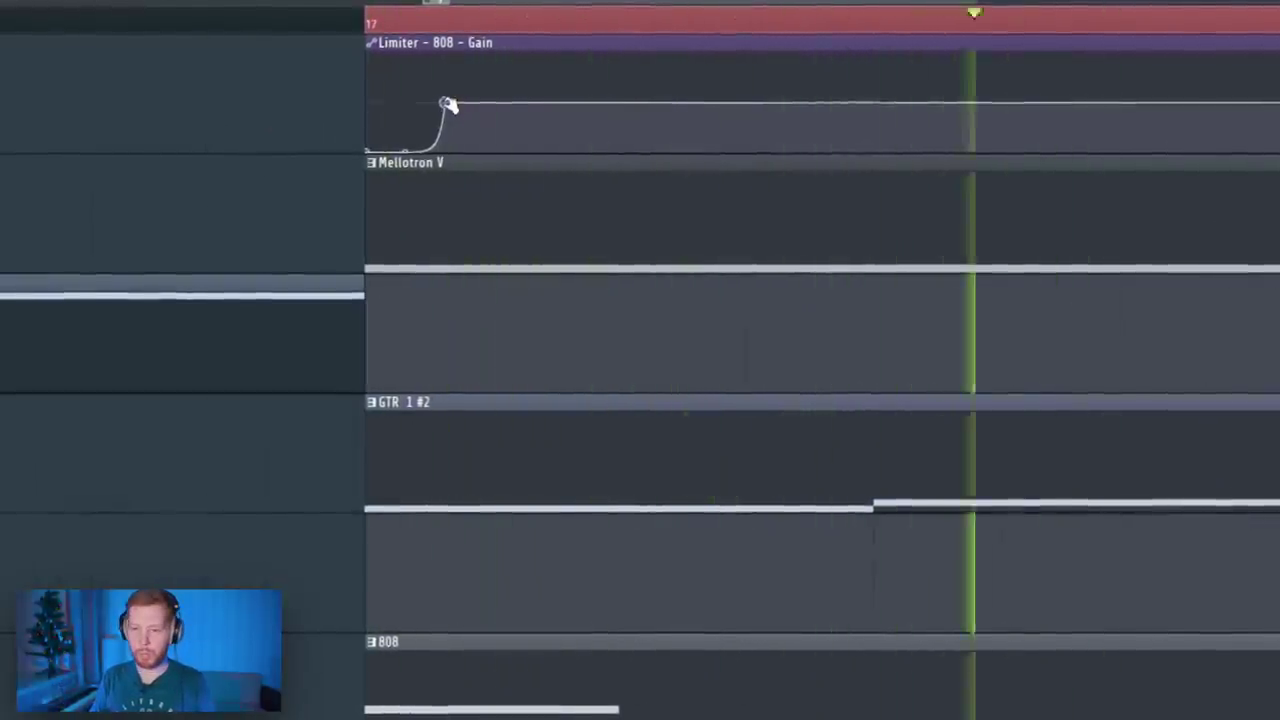
{"action": "key", "text": "space"}
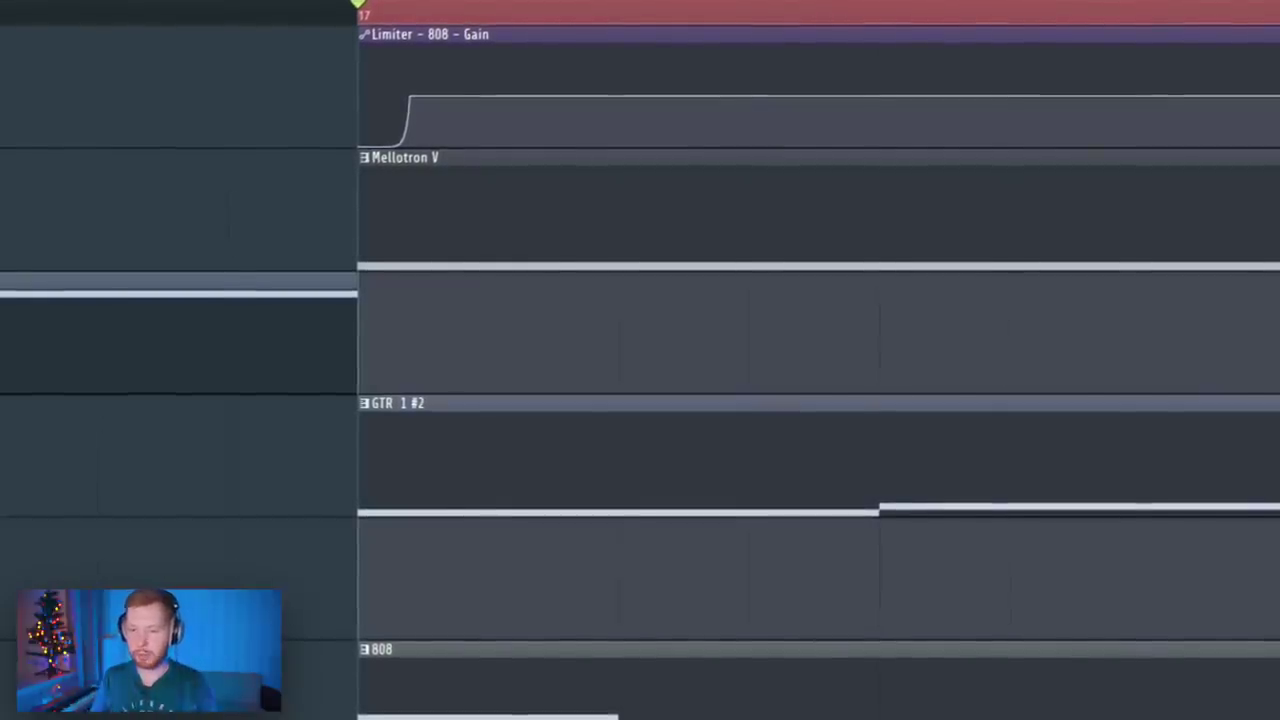
- Place copies of the trimmed 808 limiter gain clip on Track 5 in line with the kick hits from bar 17
{"action": "left_click", "coordinate": [846, 400]}
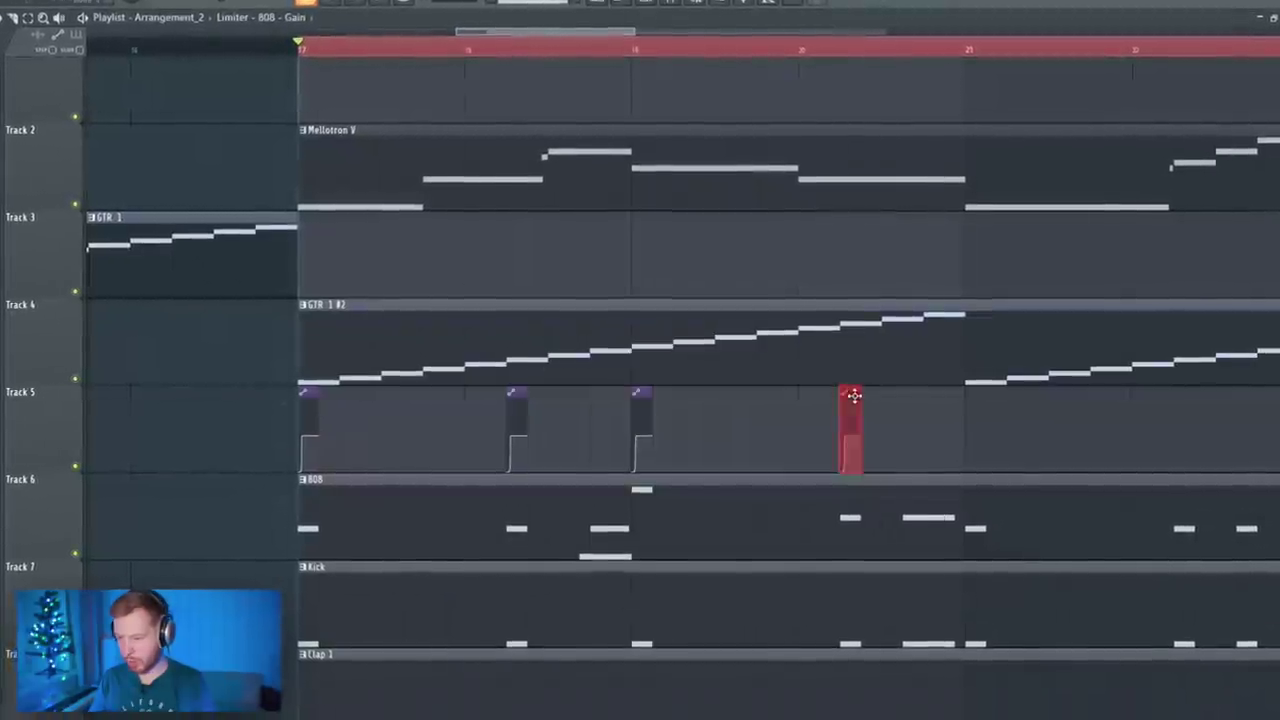
{"action": "left_click", "coordinate": [977, 400]}
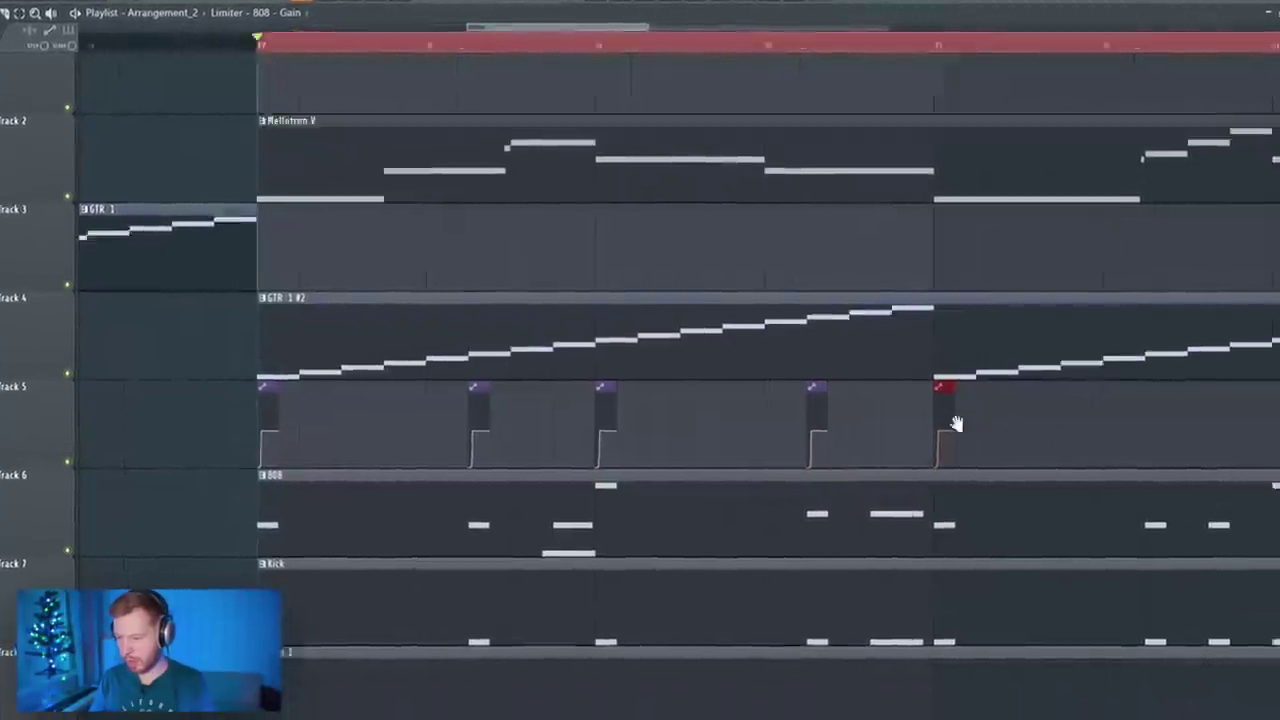
{"action": "scroll", "coordinate": [955, 424], "scroll_direction": "up", "scroll_amount": 3}
{"action": "left_click", "coordinate": [480, 414]}
{"action": "left_click_drag", "start_coordinate": [480, 414], "coordinate": [405, 370]}
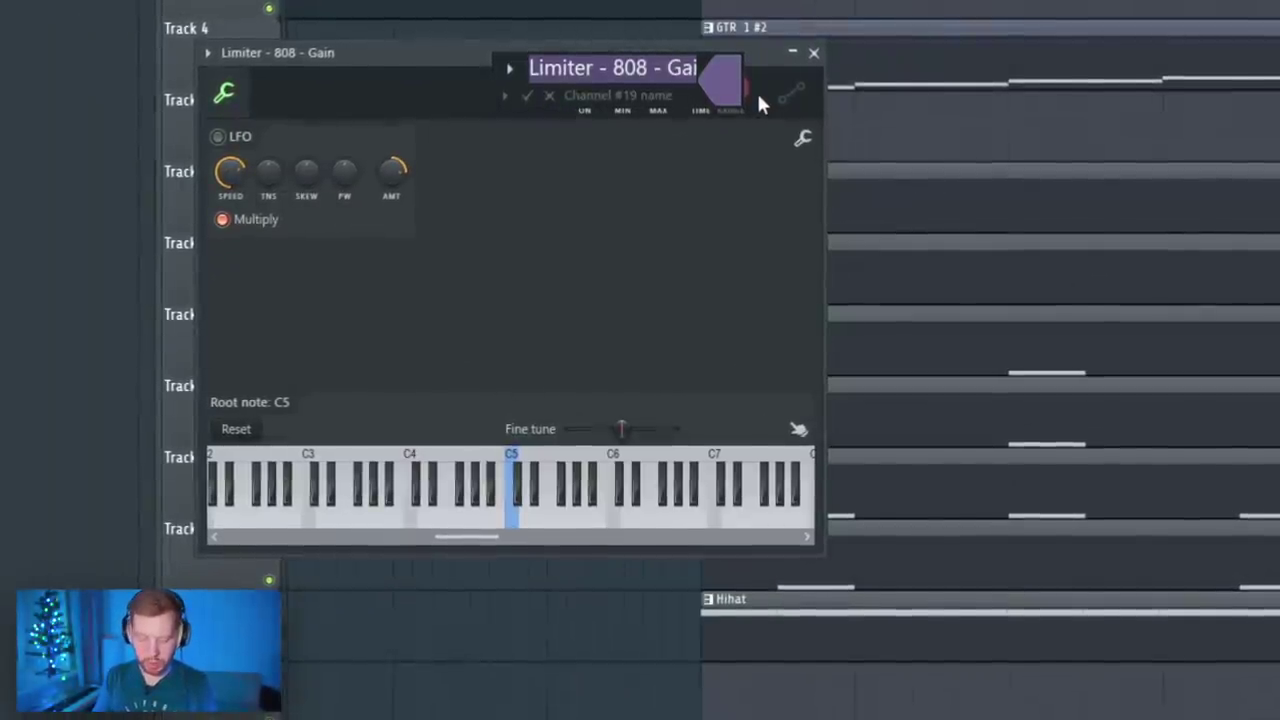
- Rename the 808 limiter gain automation channel to Kick SC and give it a new colour
{"action": "type", "text": "Kick SC"}
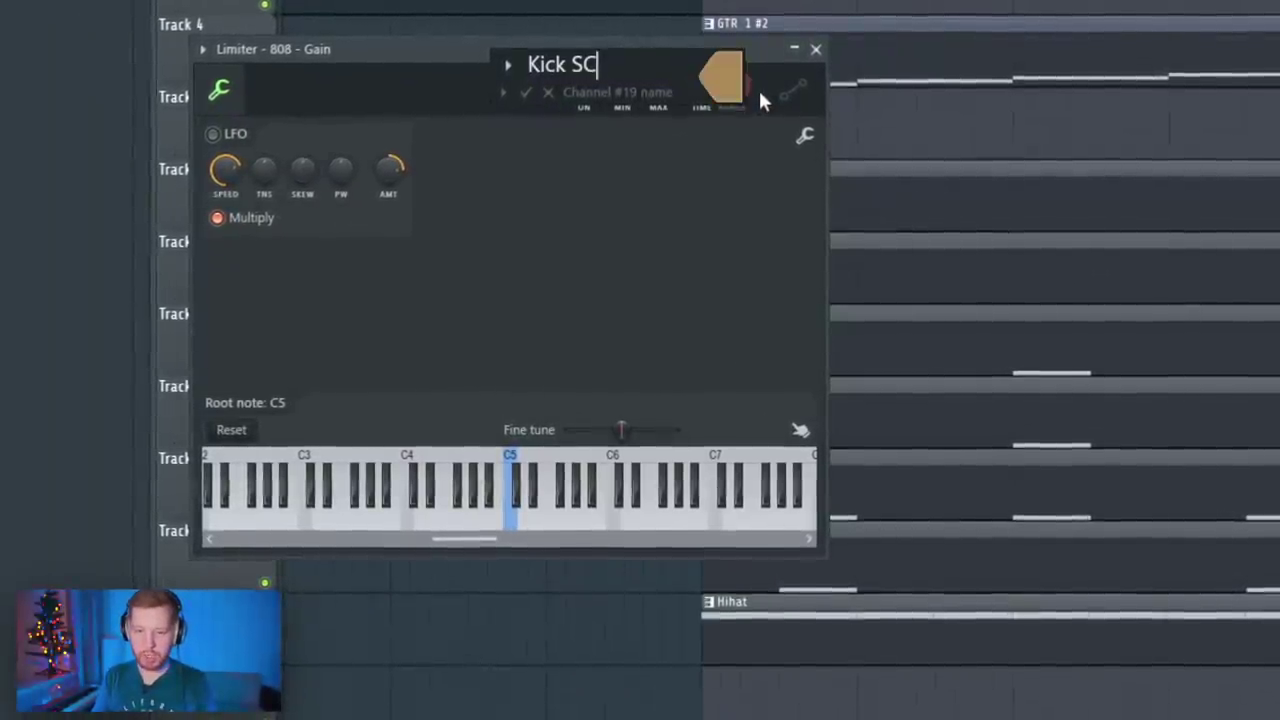
{"action": "left_click", "coordinate": [758, 87]}
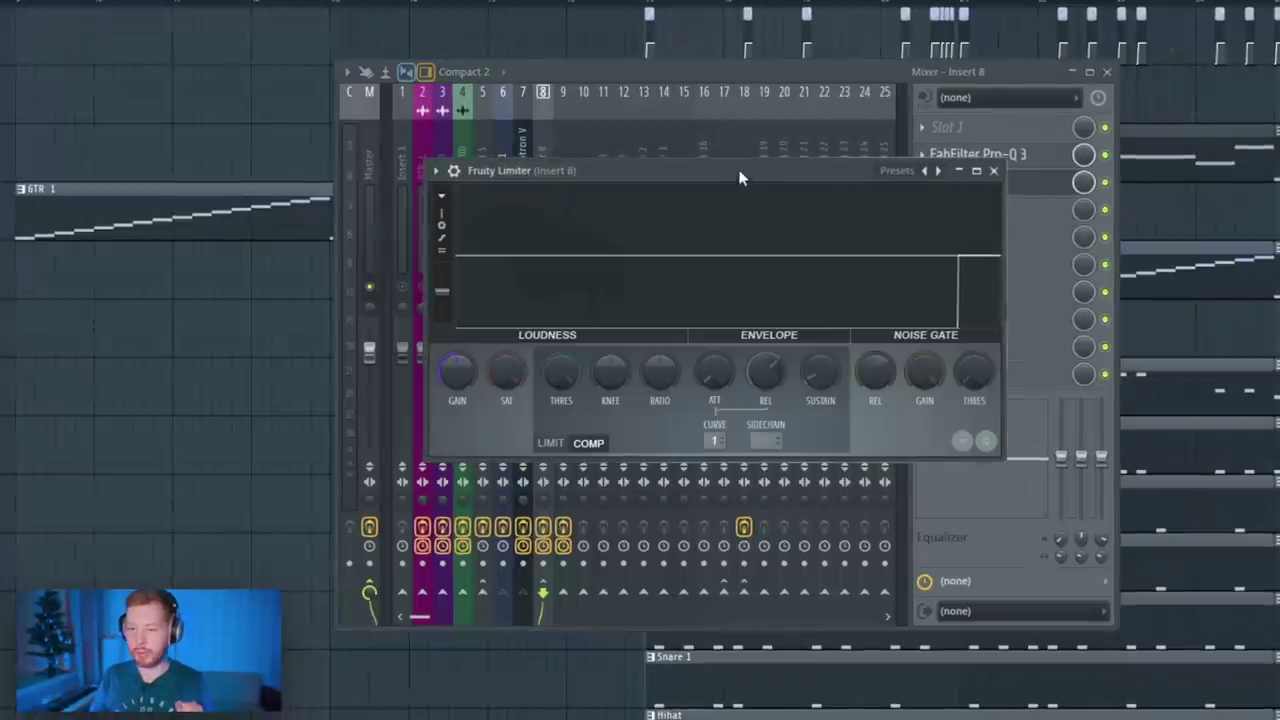
- Link the gain of the Fruity Limiter on Insert 8 to the Kick SC internal controller
{"action": "left_click_drag", "start_coordinate": [740, 178], "coordinate": [712, 97]}
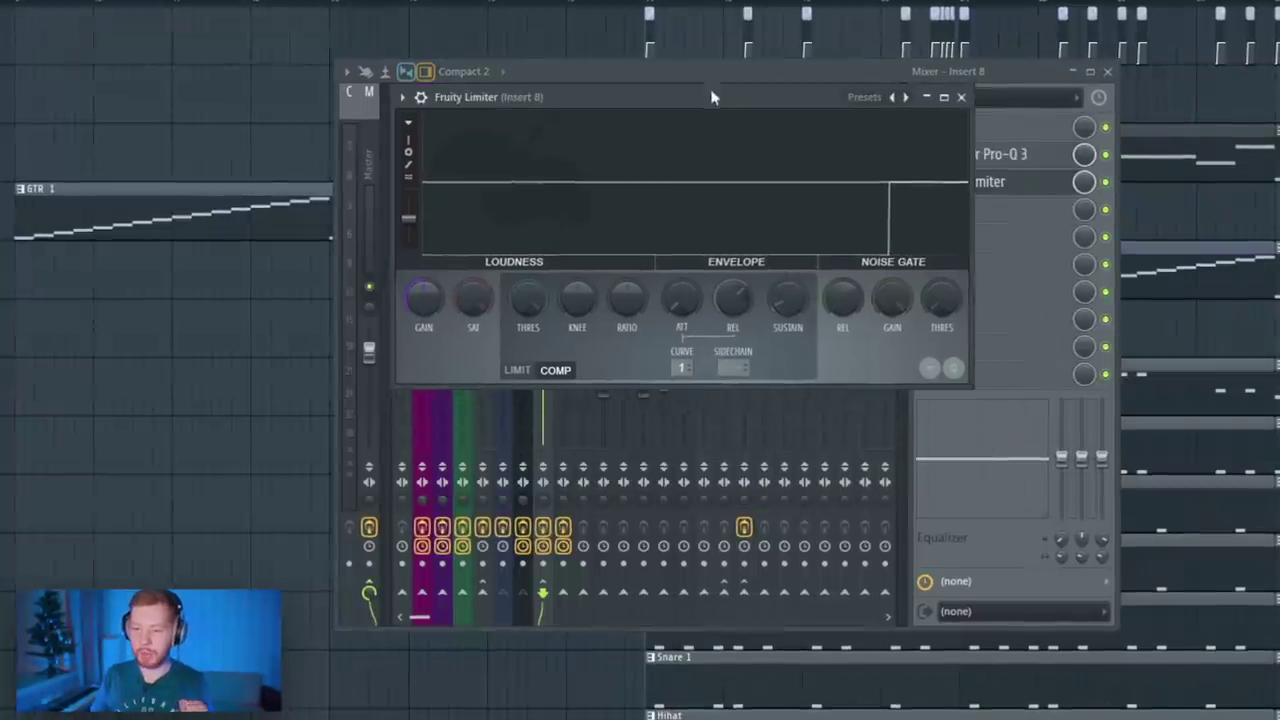
{"action": "right_click", "coordinate": [422, 298]}
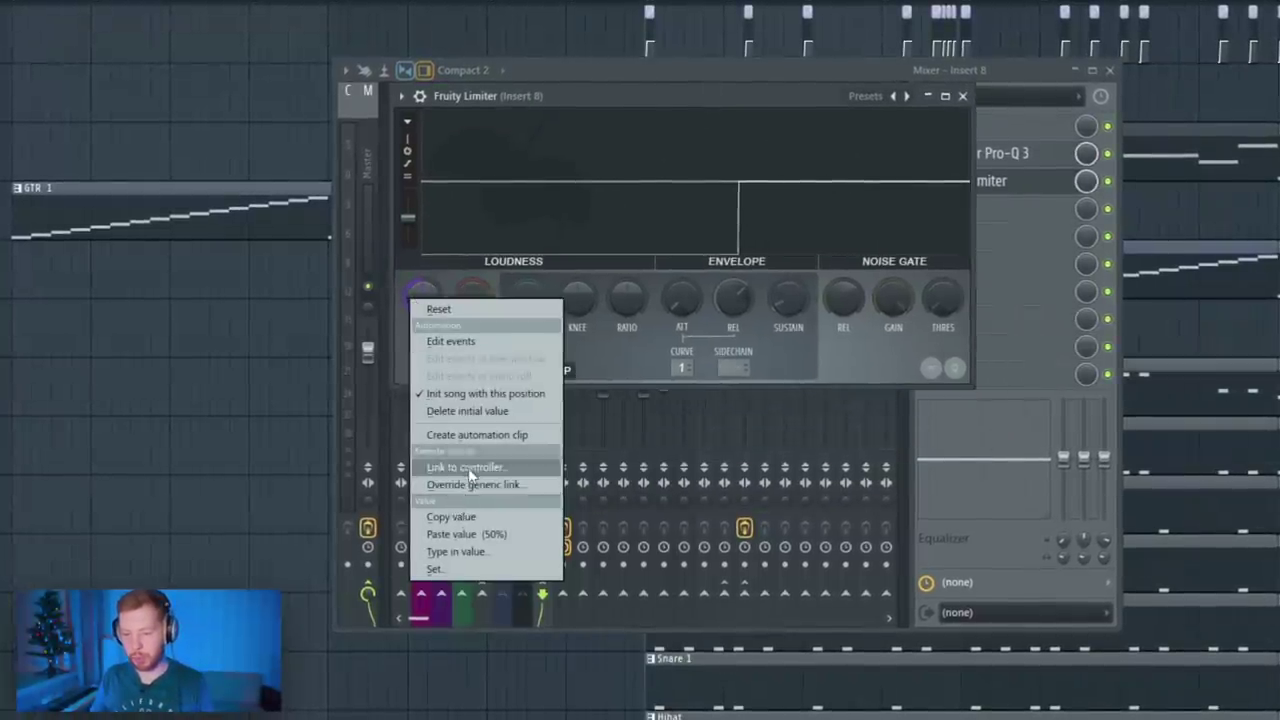
{"action": "left_click", "coordinate": [468, 468]}
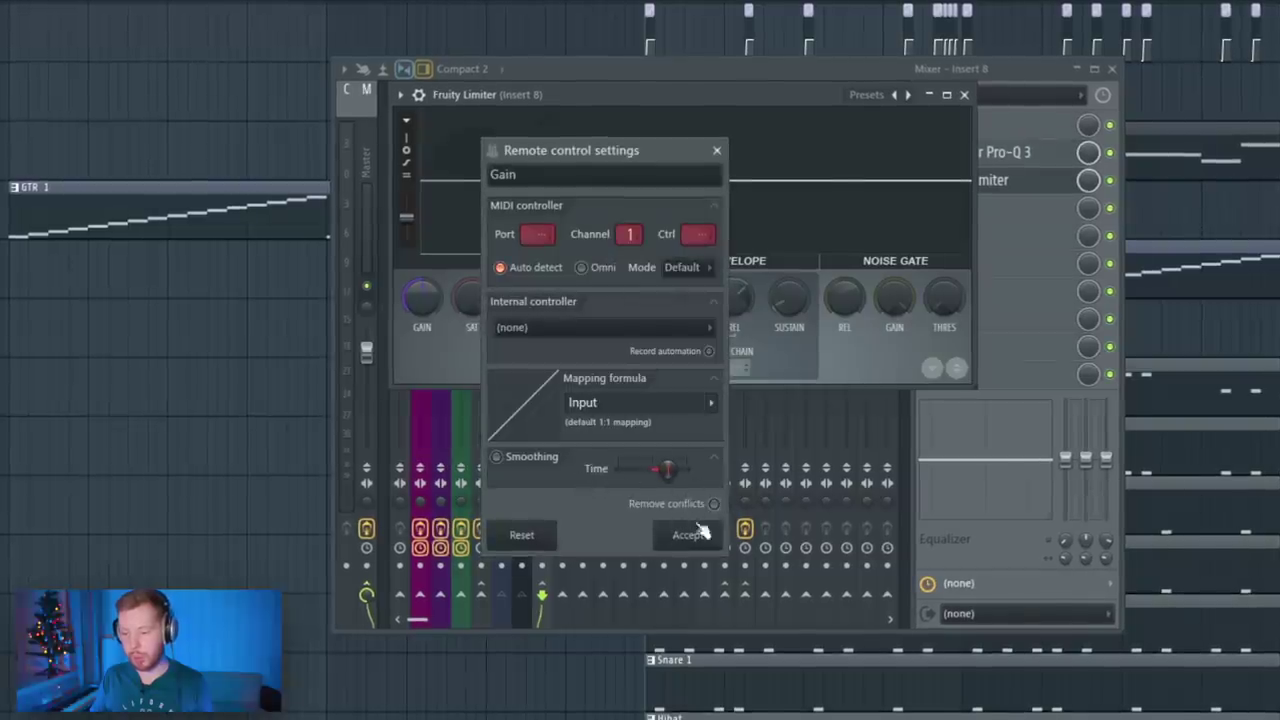
{"action": "left_click", "coordinate": [600, 328]}
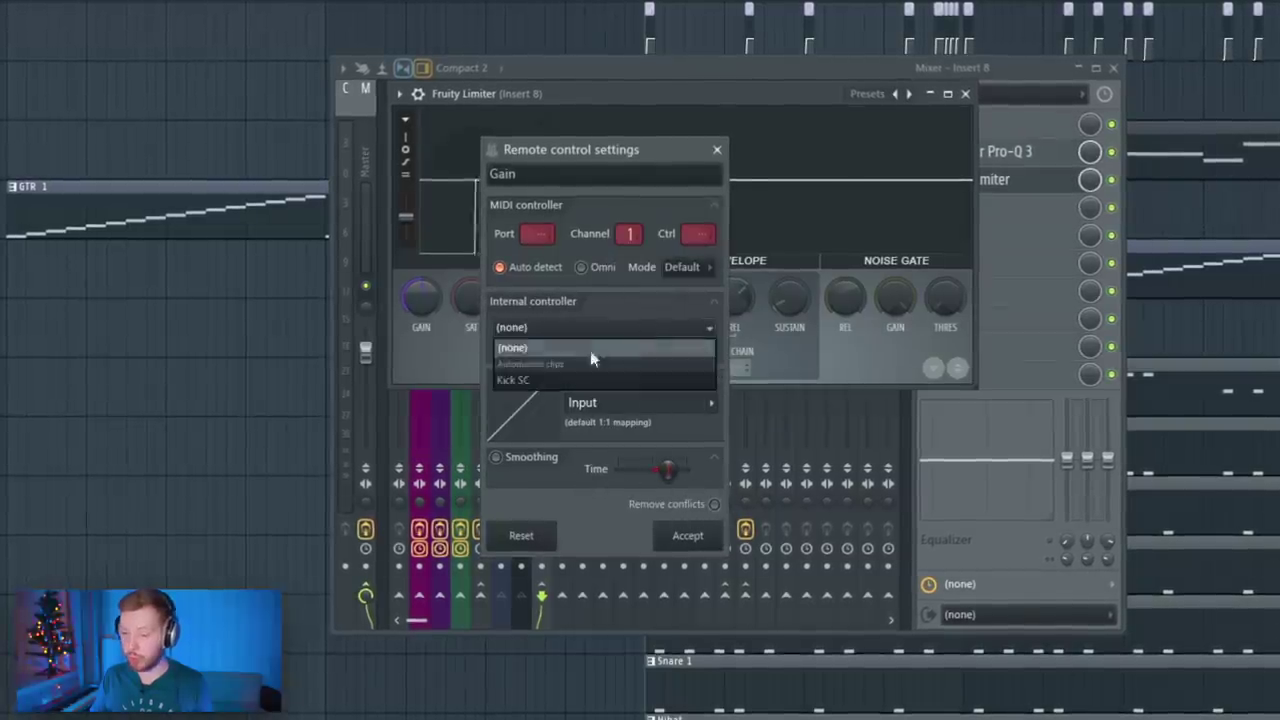
{"action": "left_click", "coordinate": [538, 384]}
- Reduce the Fruity Limiter's mix level on Insert 8 and unmute the SD and DRM tracks during playback
{"action": "left_click", "coordinate": [966, 92]}
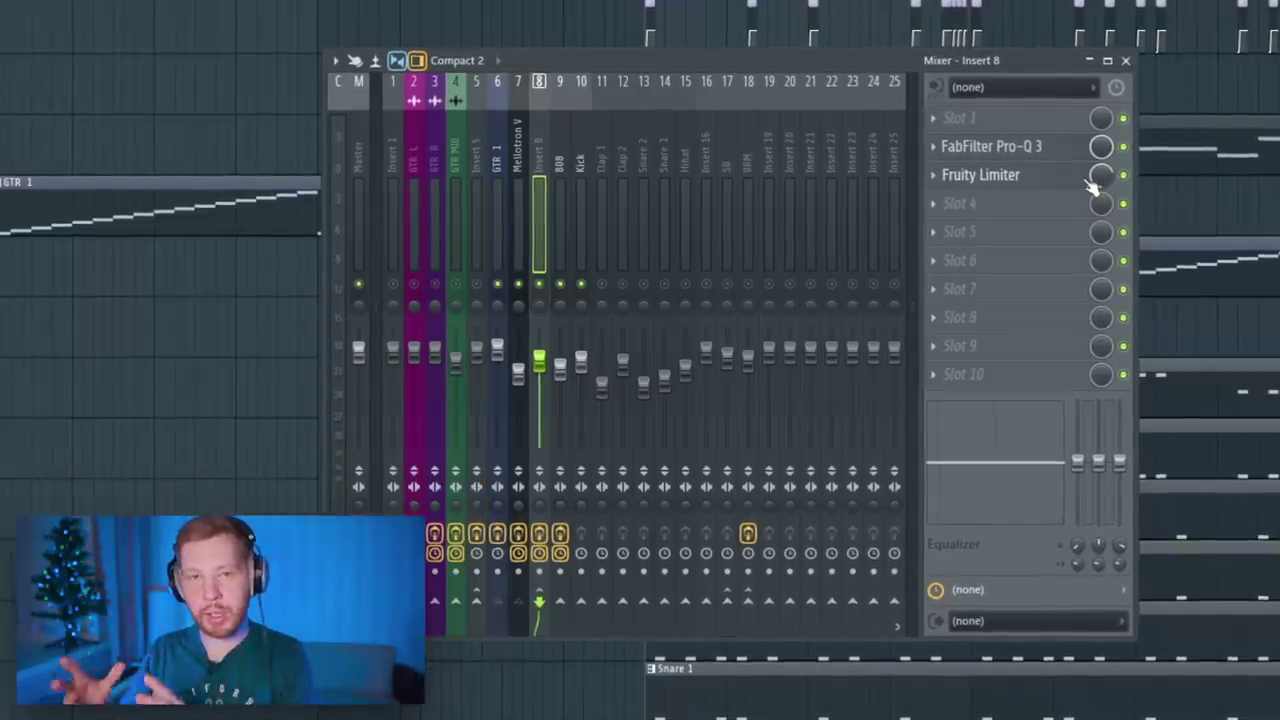
{"action": "key", "text": "space"}
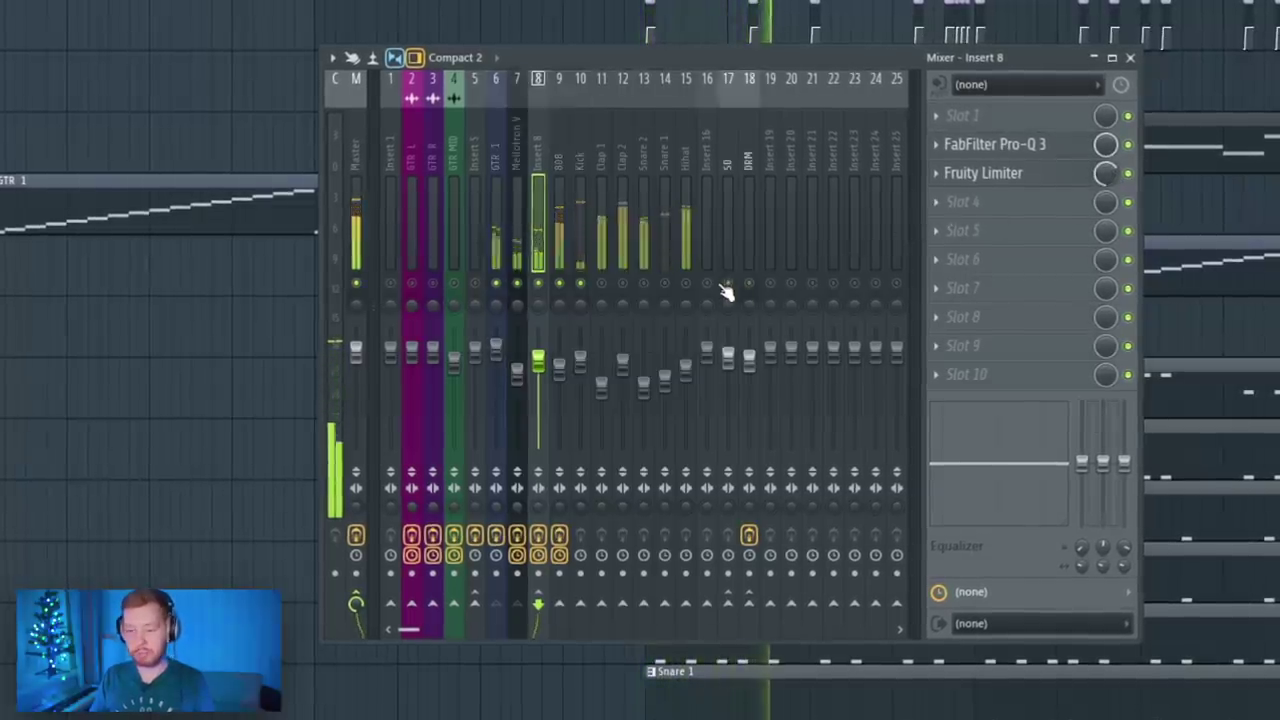
{"action": "key", "text": "F9"}
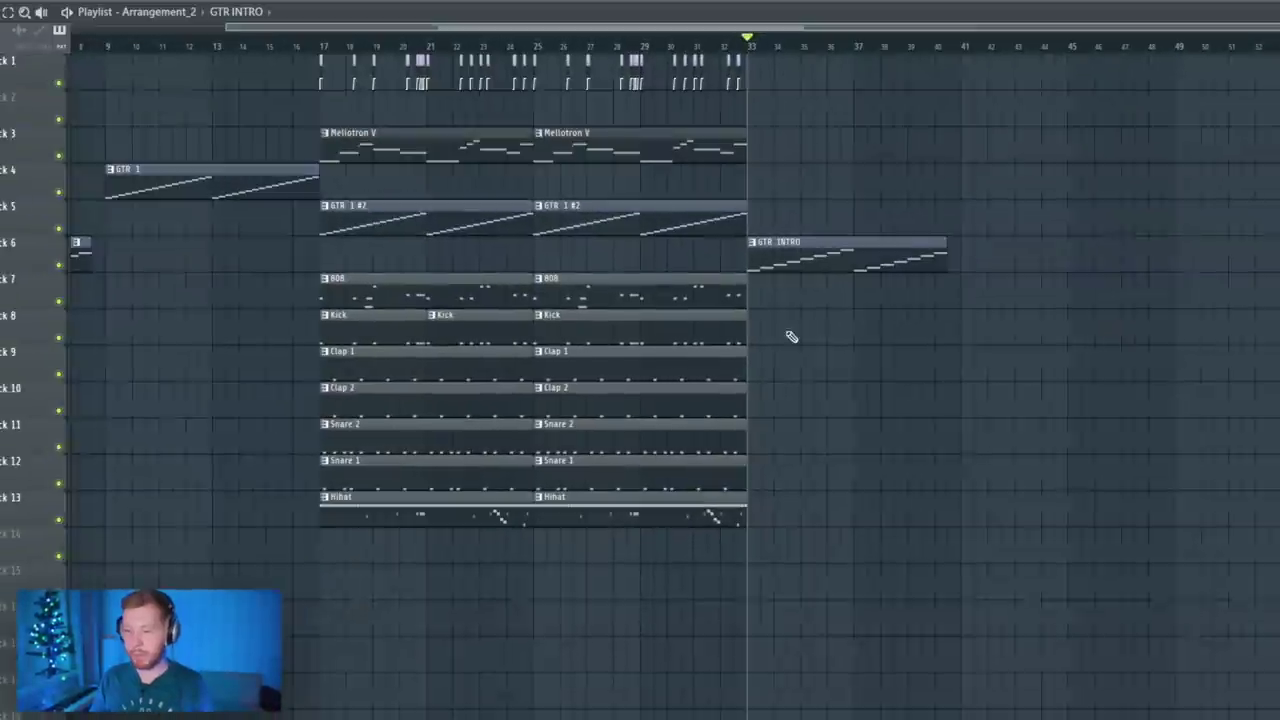
- Copy the 808 and drum clips to bar 33 under GTR INTRO and slice them all at bar 35 and midway through bar 34
{"action": "left_click_drag", "start_coordinate": [565, 318], "coordinate": [800, 471]}
{"action": "scroll", "coordinate": [800, 471], "scroll_direction": "up", "scroll_amount": 5}
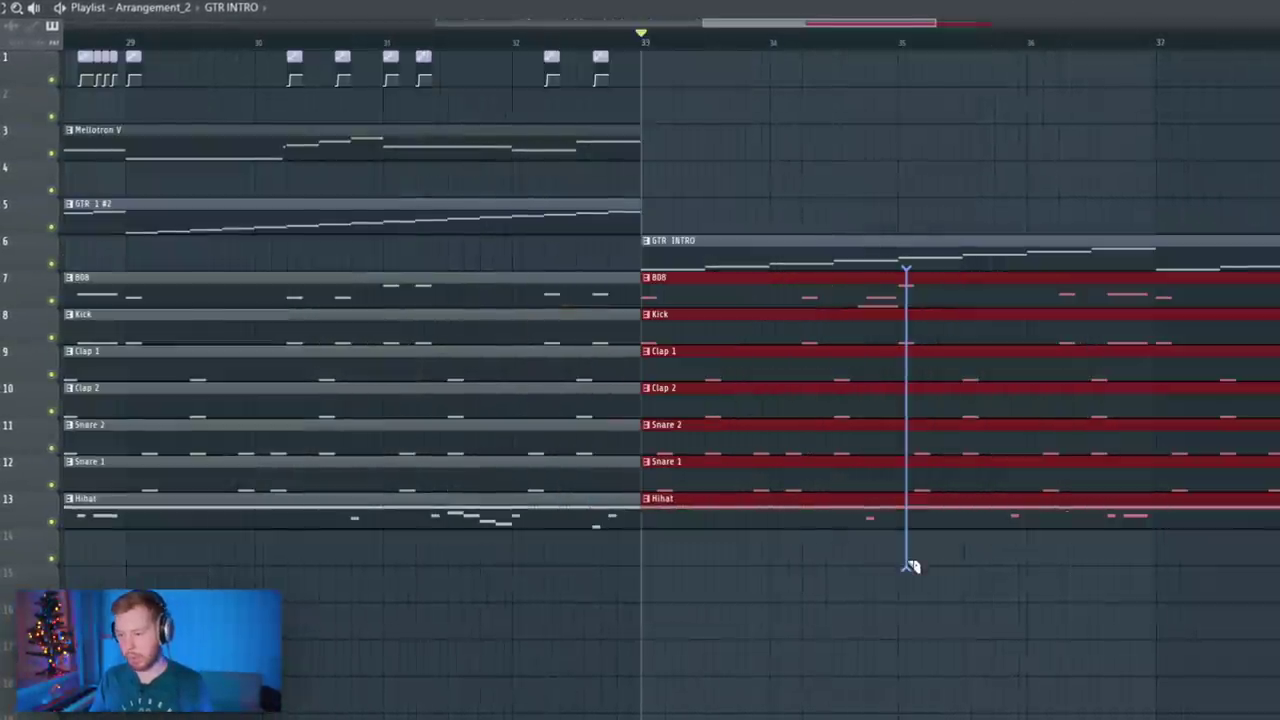
{"action": "left_click_drag", "start_coordinate": [905, 570], "coordinate": [905, 570]}
{"action": "scroll", "coordinate": [836, 380], "scroll_direction": "up", "scroll_amount": 3}
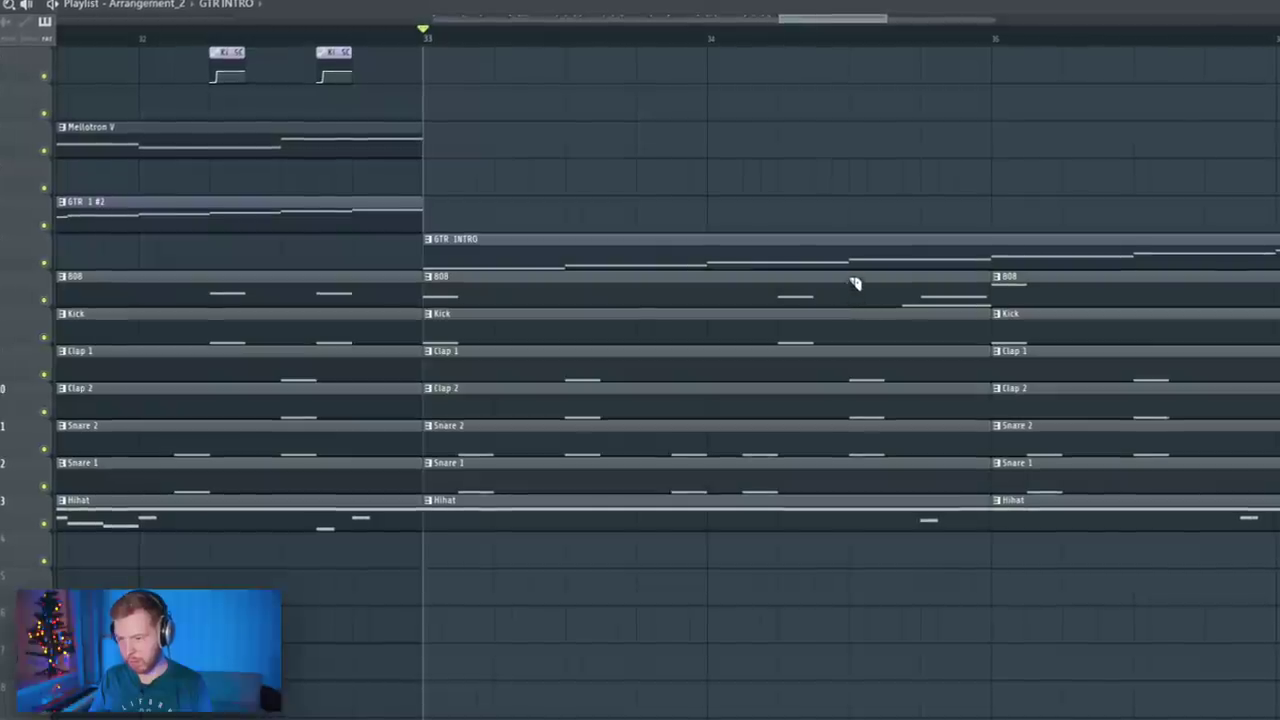
{"action": "left_click_drag", "start_coordinate": [823, 352], "coordinate": [837, 543]}
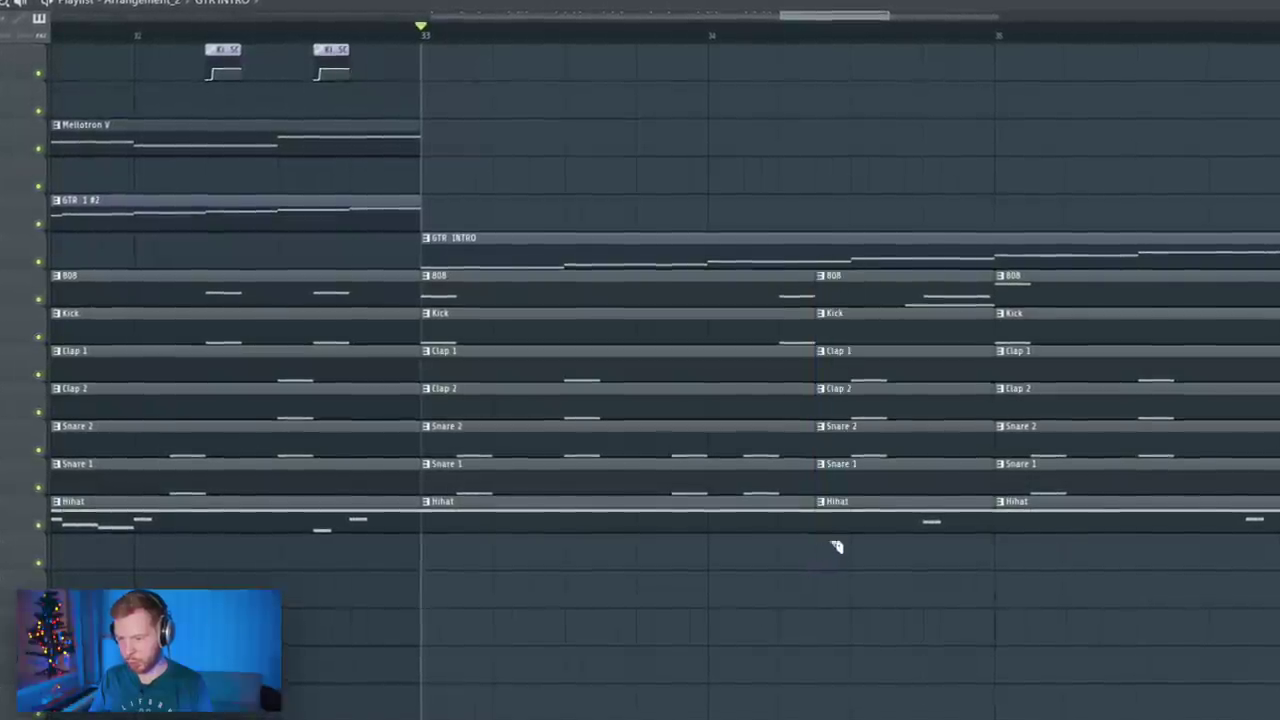
- Under GTR INTRO, delete the 808 before bar 35, the kick from bar 35, and the earlier drums except a short fill in bar 34
{"action": "right_click", "coordinate": [929, 280]}
{"action": "scroll", "coordinate": [1007, 328], "scroll_direction": "down", "scroll_amount": 3}
{"action": "key", "text": "space"}
{"action": "right_click", "coordinate": [1007, 328]}
{"action": "scroll", "coordinate": [1106, 666], "scroll_direction": "down", "scroll_amount": 3}
{"action": "scroll", "coordinate": [1000, 666], "scroll_direction": "right", "scroll_amount": 2}
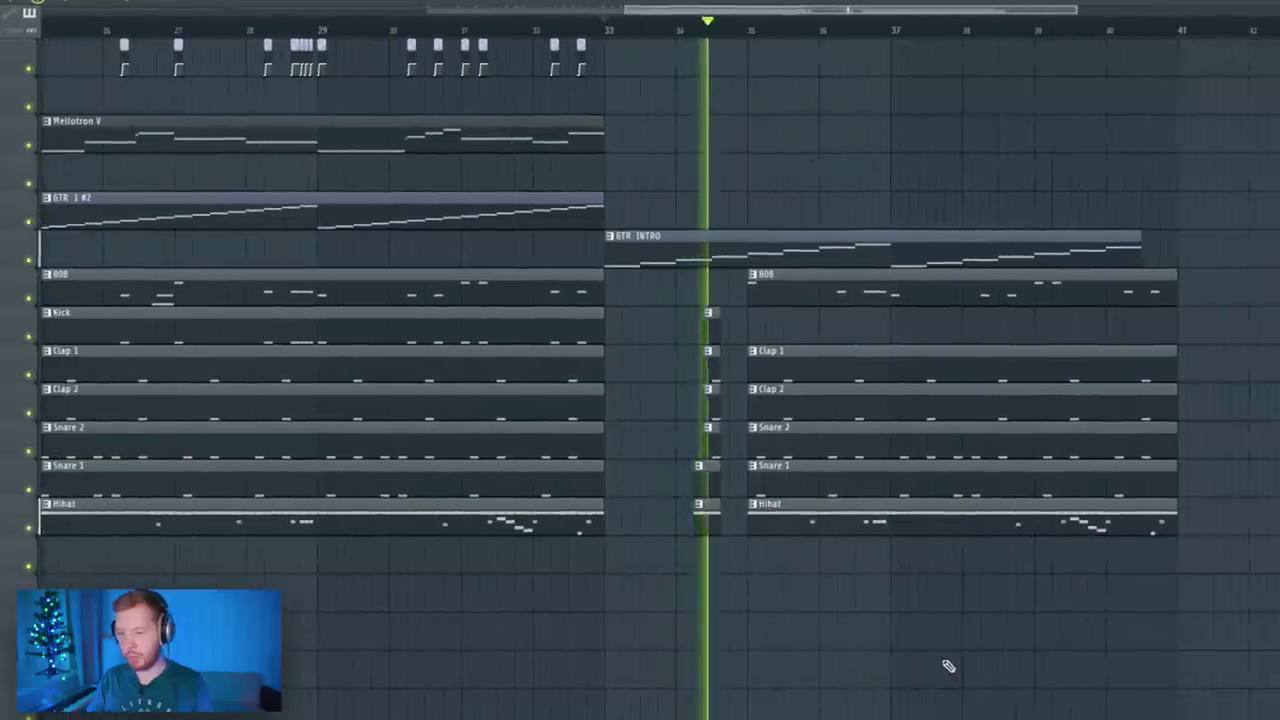
{"action": "key", "text": "space"}
{"action": "left_click_drag", "start_coordinate": [714, 36], "coordinate": [634, 72]}
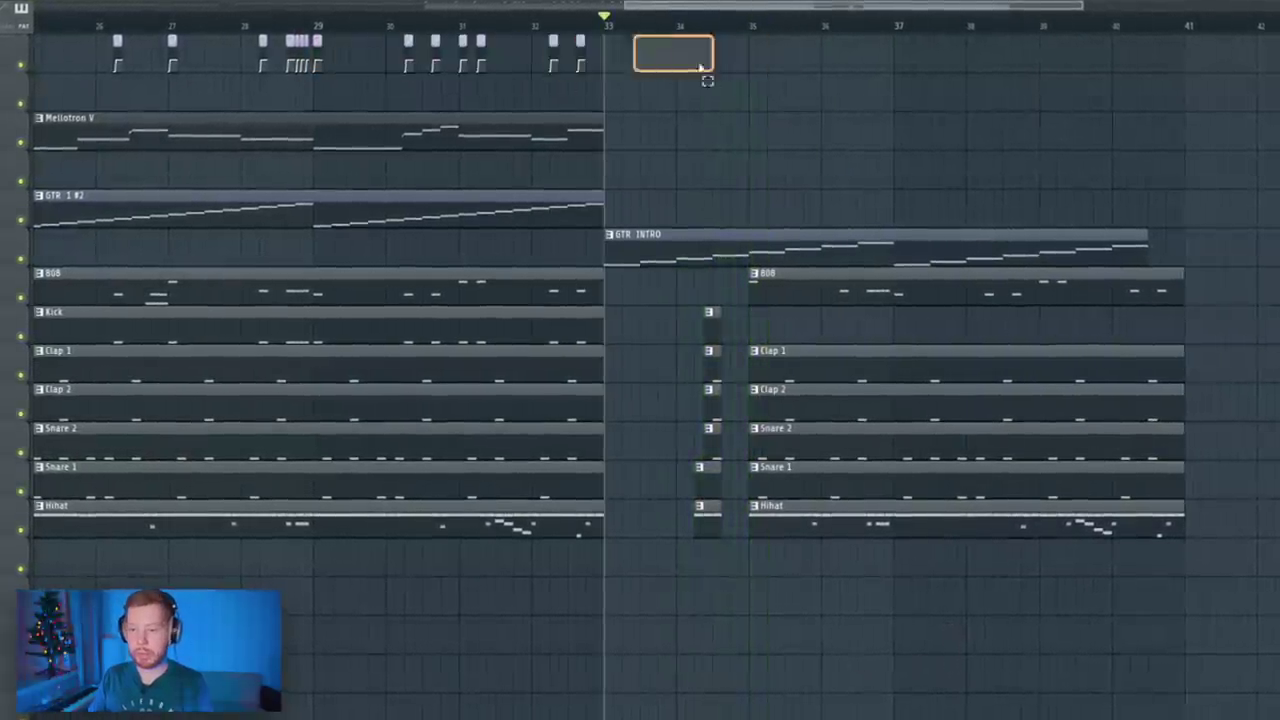
{"action": "scroll", "coordinate": [1066, 420], "scroll_direction": "down", "scroll_amount": 2}
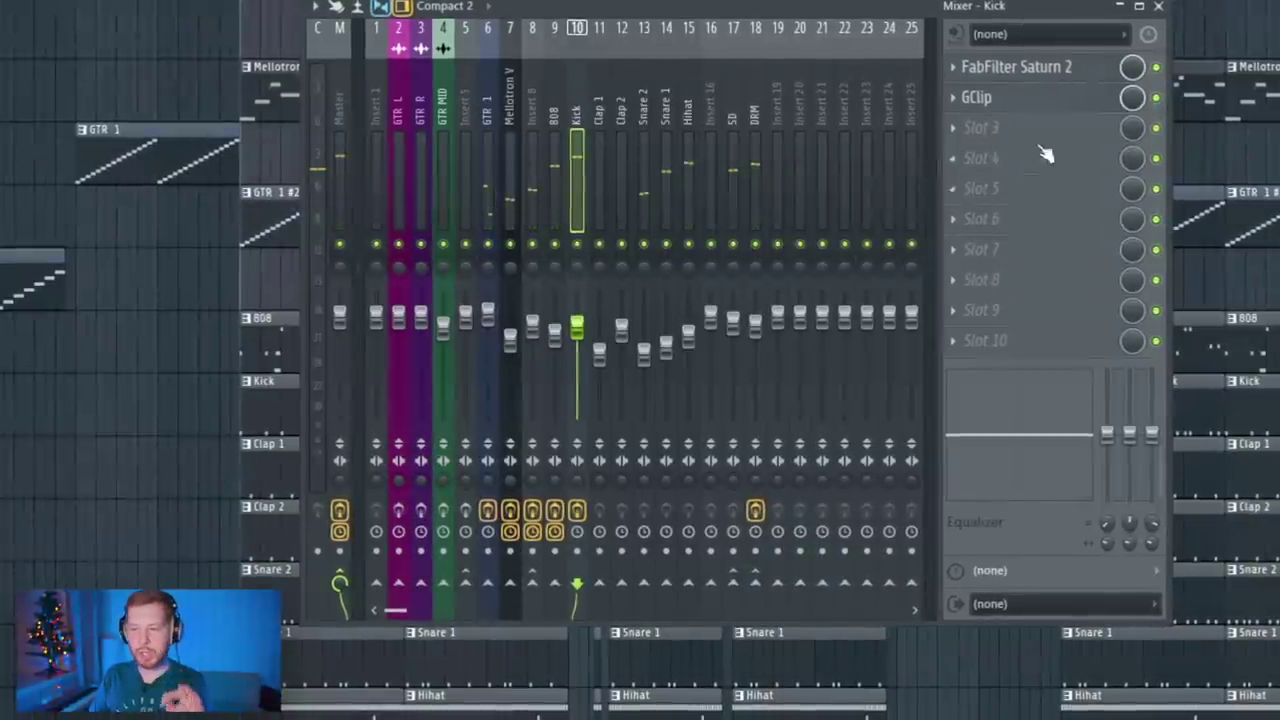
- Open FabFilter Saturn 2 on the Kick mixer track to examine its settings
{"action": "left_click", "coordinate": [1040, 65]}
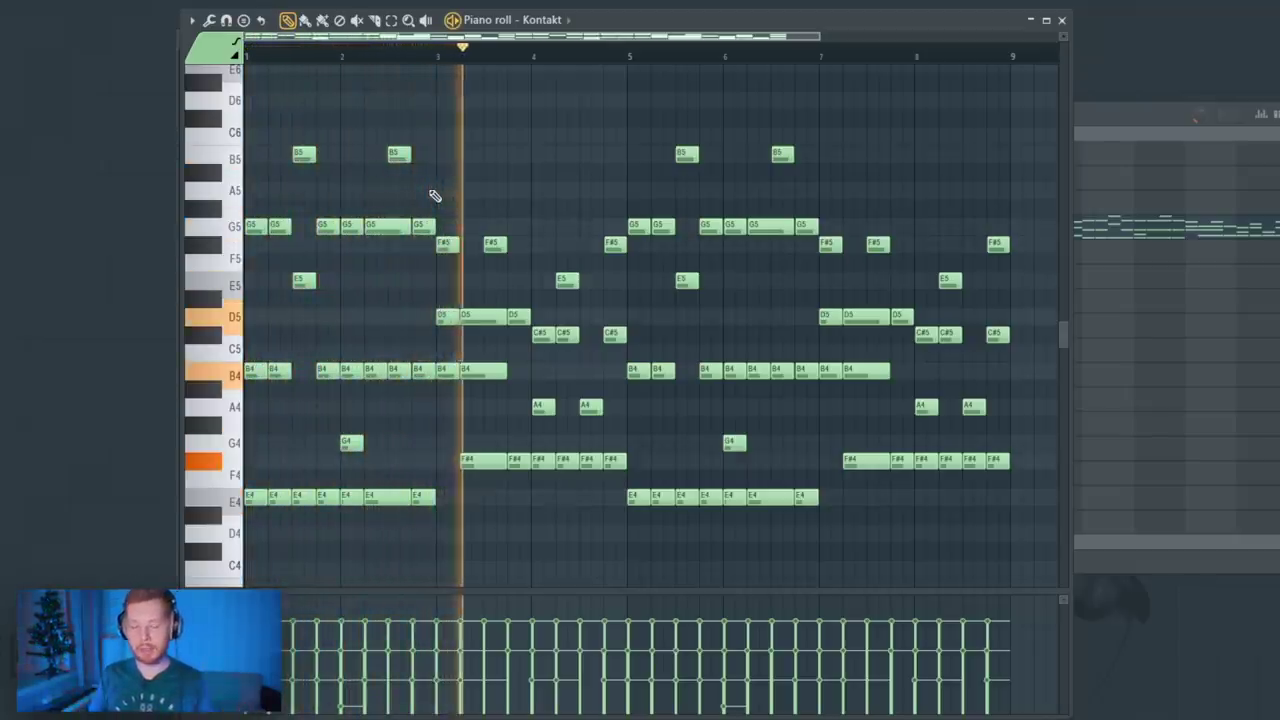
- Play the Kontakt melody pattern and open MRotary from the effect chain on the Kontakt mixer track
{"action": "key", "text": "F6"}
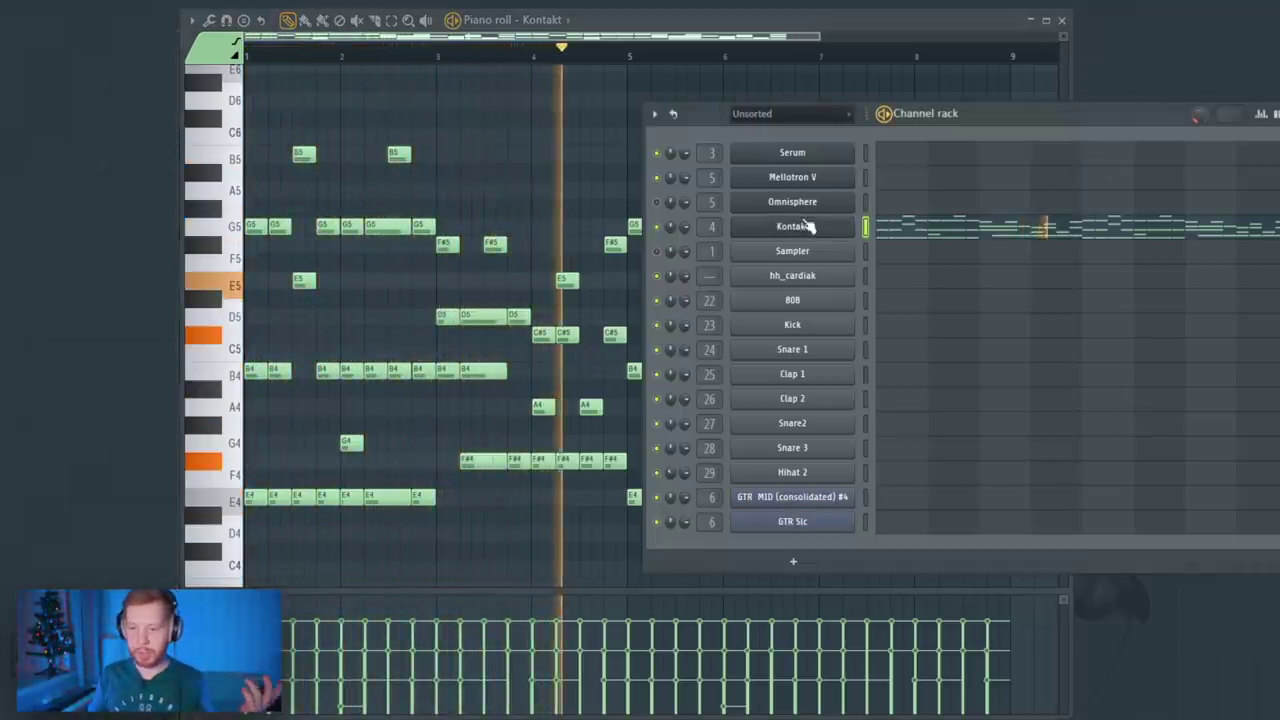
{"action": "left_click", "coordinate": [808, 220]}
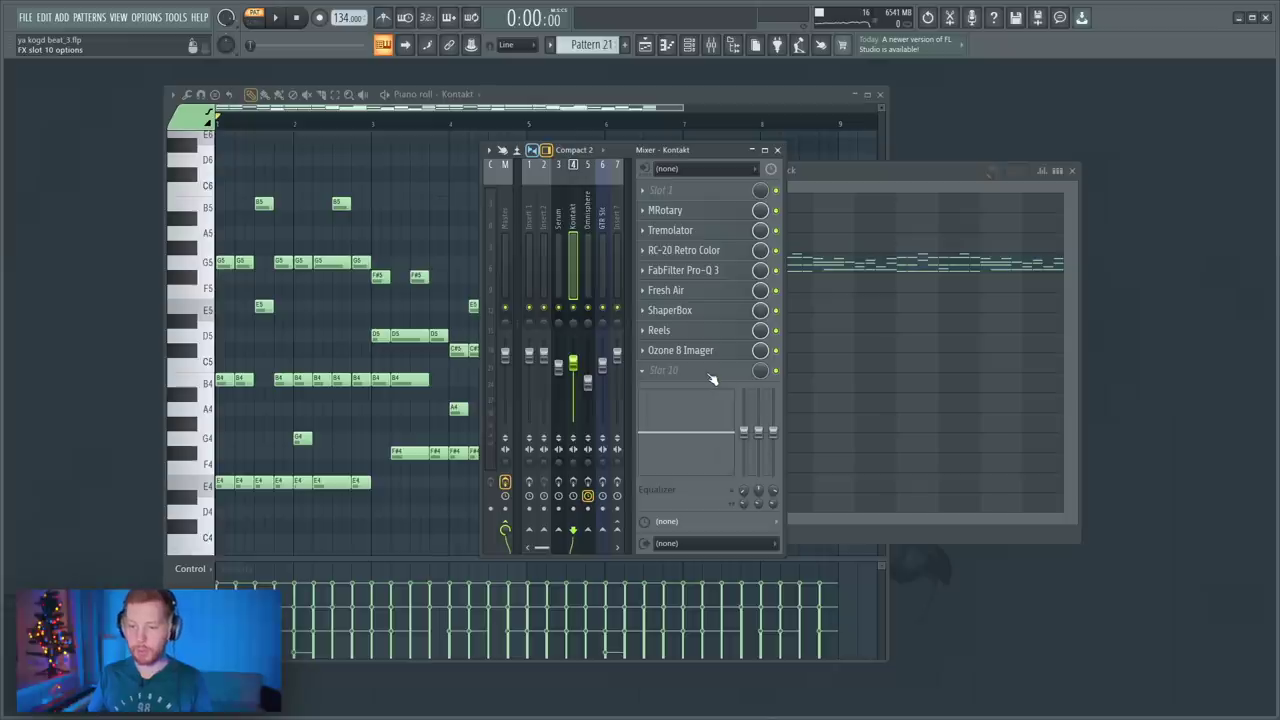
{"action": "key", "text": "space"}
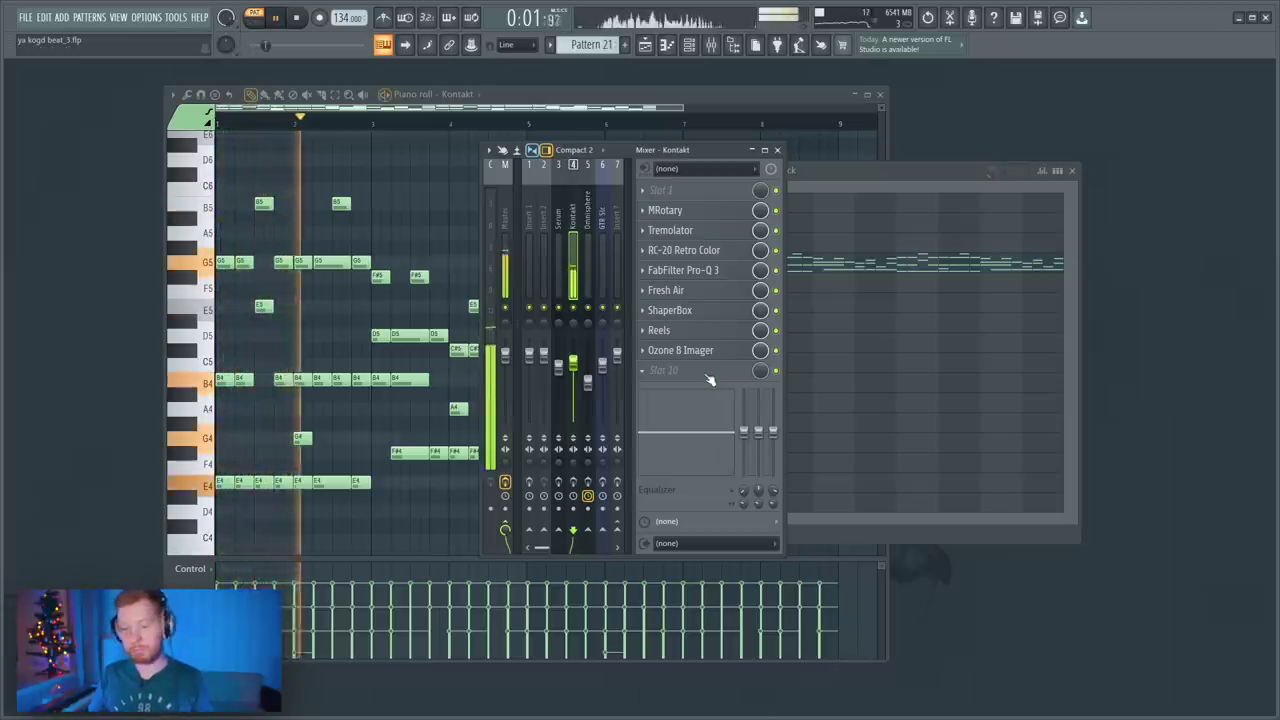
{"action": "left_click", "coordinate": [665, 210]}
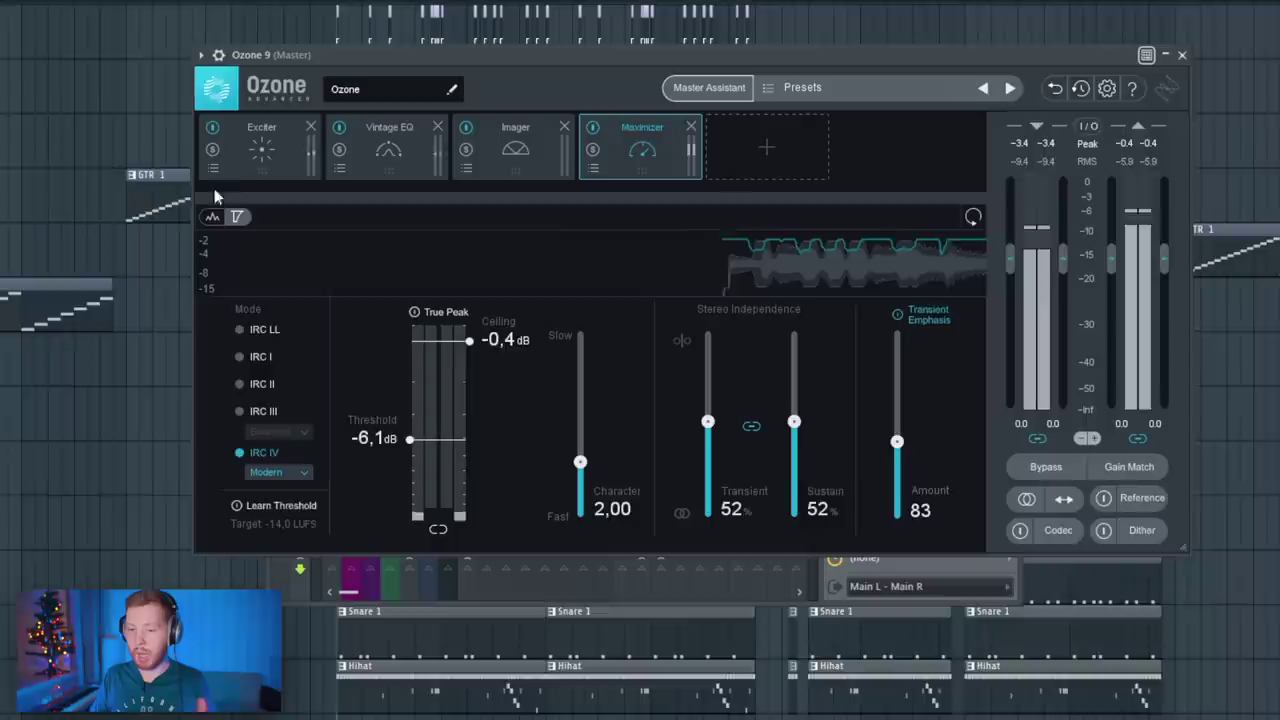
- Examine the settings of the Exciter, Vintage EQ, Imager and Maximizer modules in Ozone 9 on the master
{"action": "left_click", "coordinate": [230, 160]}
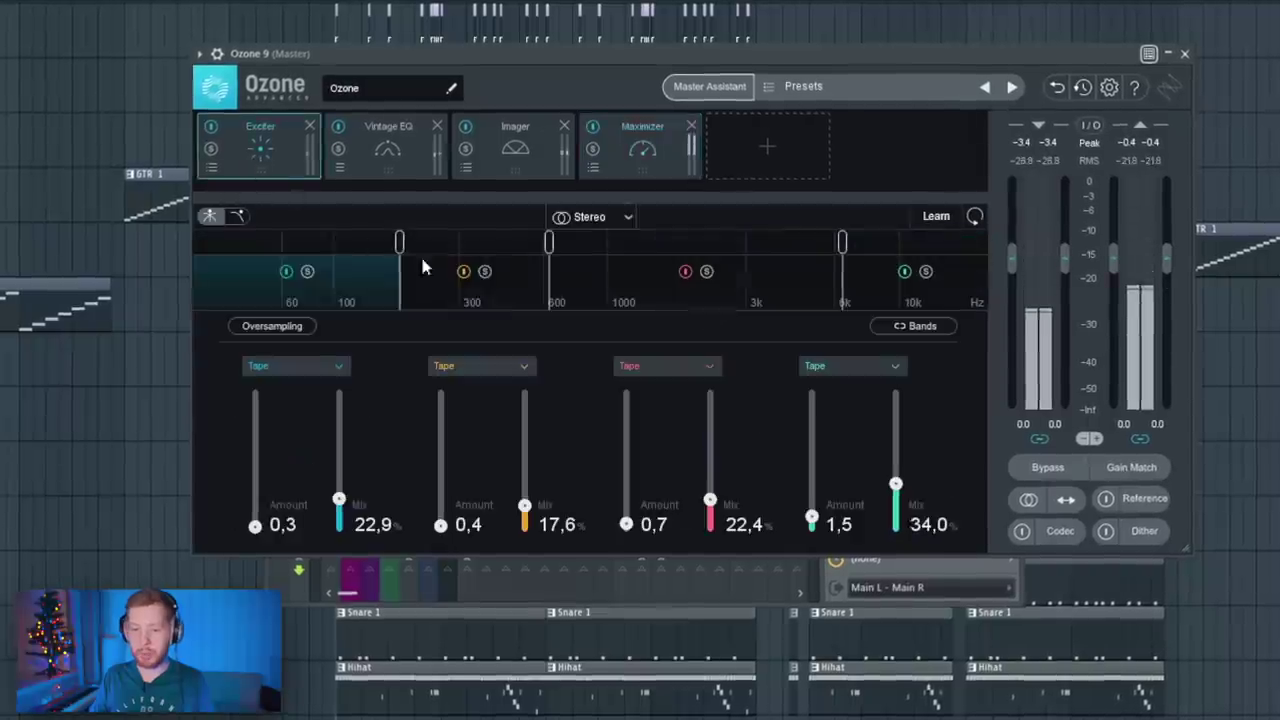
{"action": "left_click", "coordinate": [385, 151]}
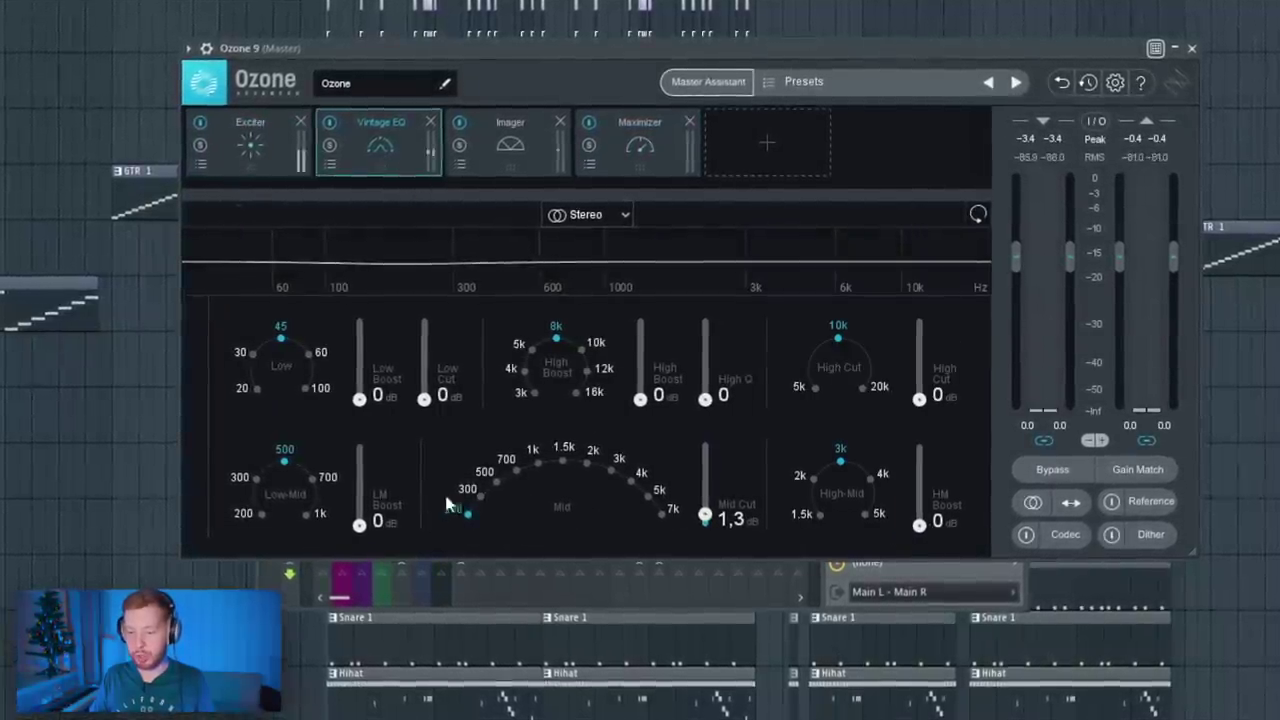
{"action": "left_click", "coordinate": [505, 145]}
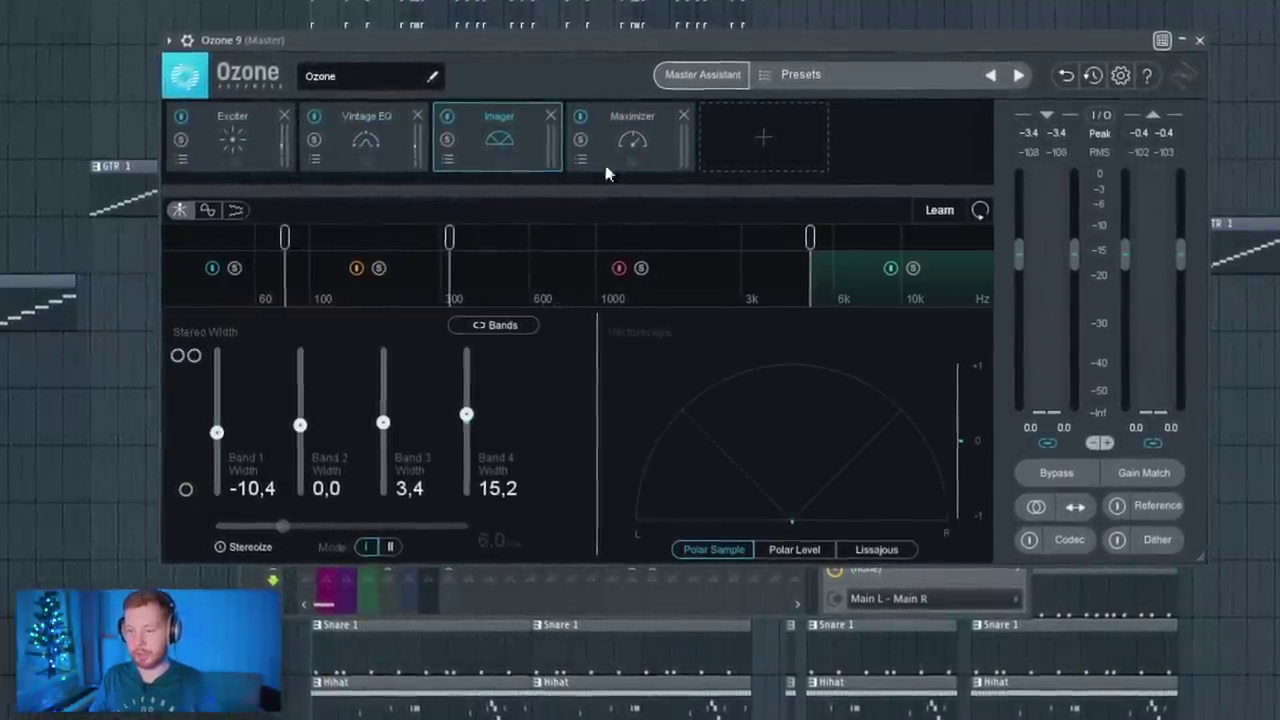
{"action": "left_click", "coordinate": [628, 136]}
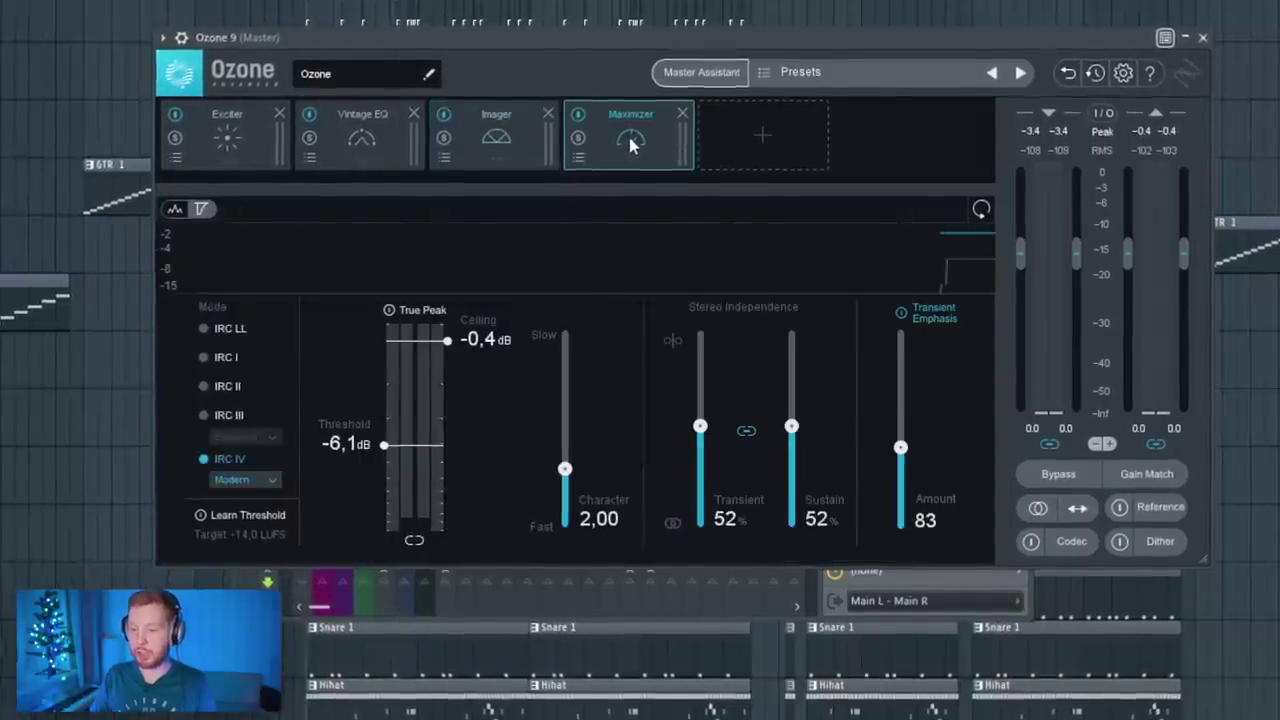